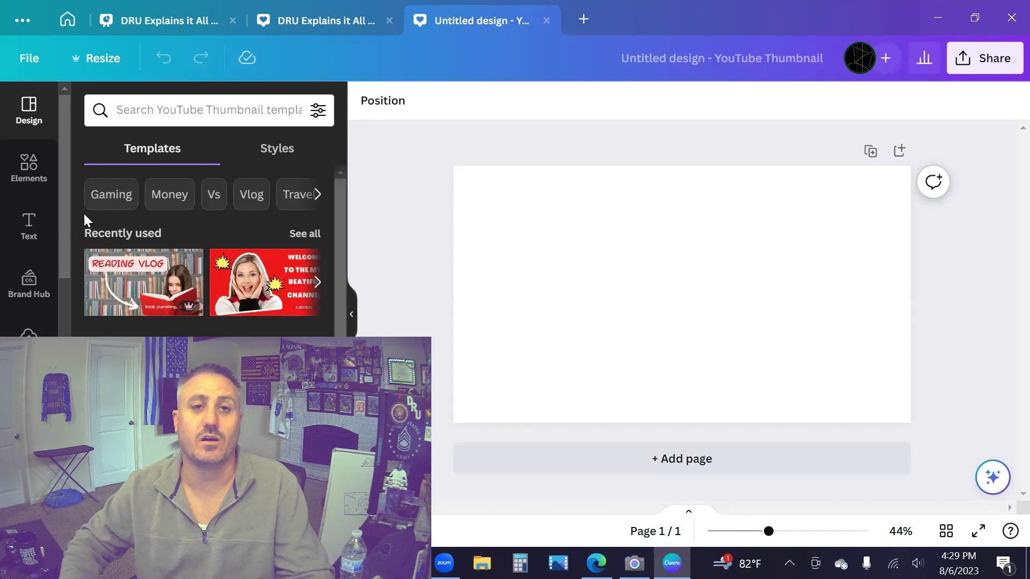
Open the photo elements library and show the photos in the Background category
left_click(33, 172)
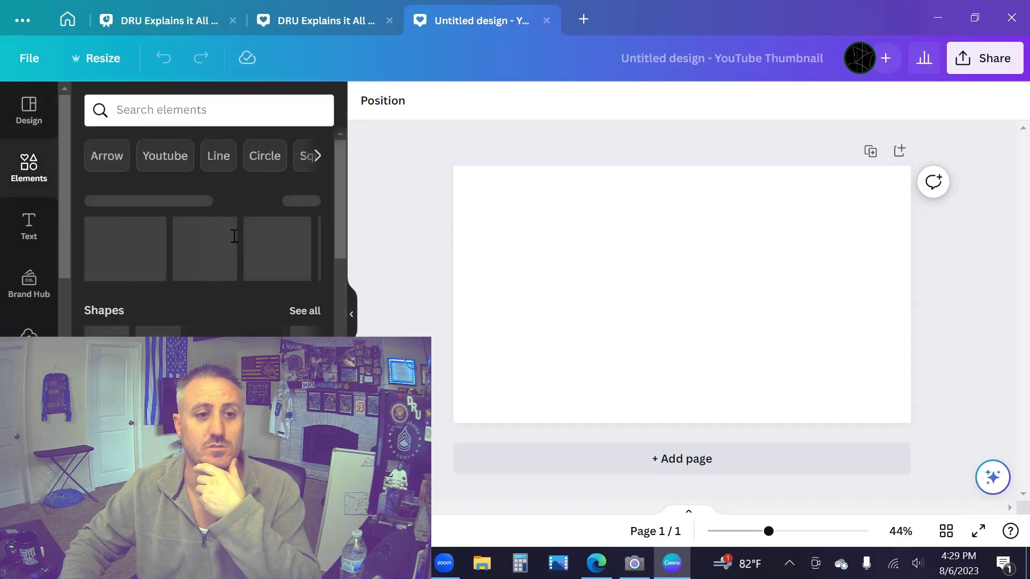
scroll(211, 316, "down", 3)
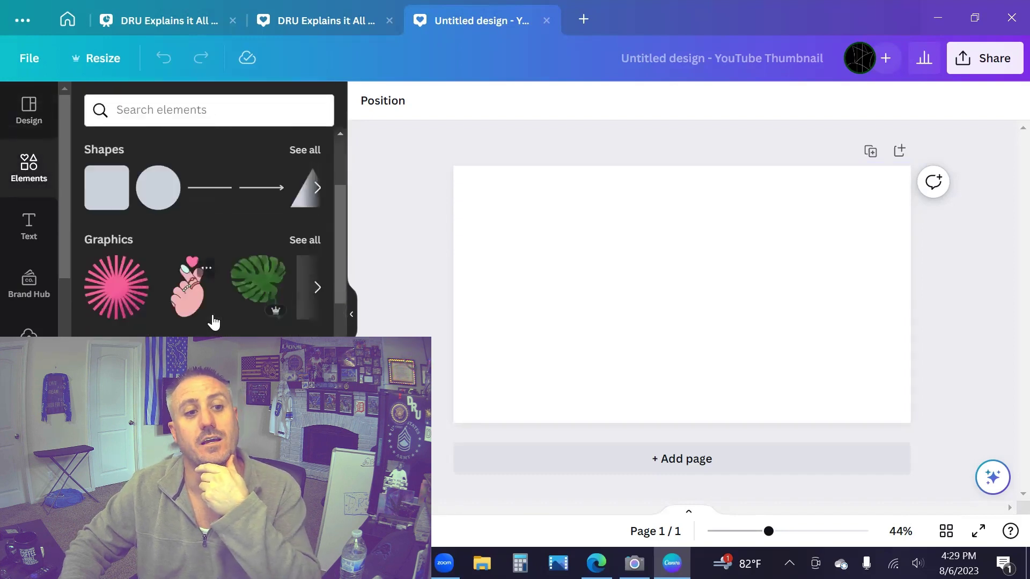
scroll(242, 308, "down", 3)
left_click(297, 298)
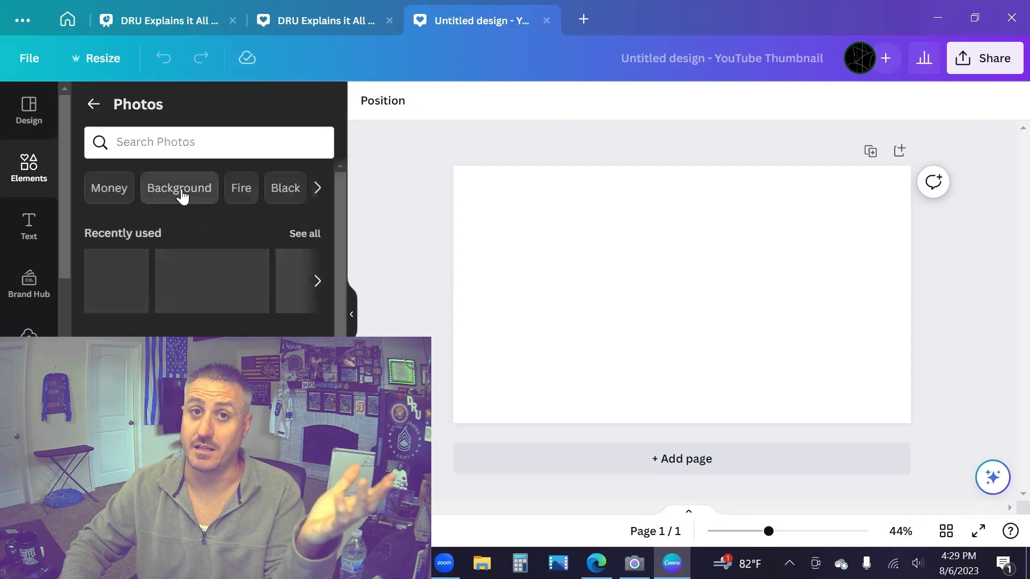
left_click(182, 189)
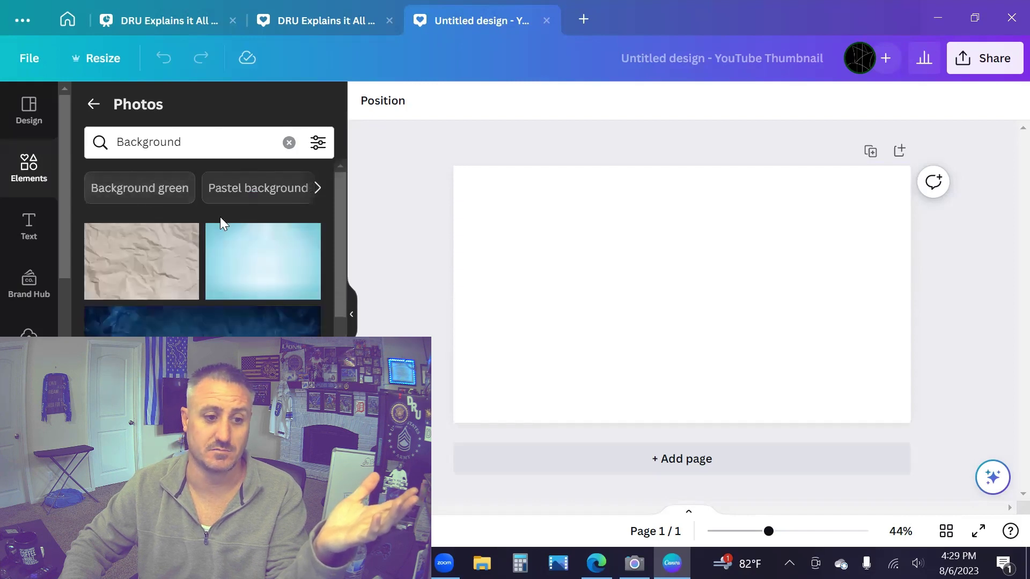
Browse the Background photos for an image that suits the thumbnail backdrop
scroll(221, 224, "down", 5)
scroll(221, 229, "down", 10)
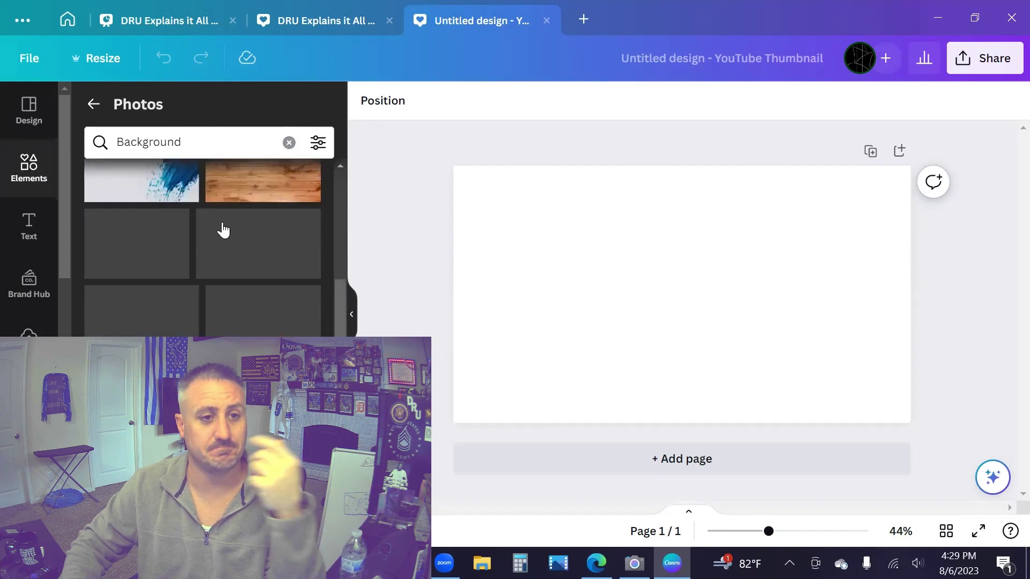
scroll(215, 232, "down", 10)
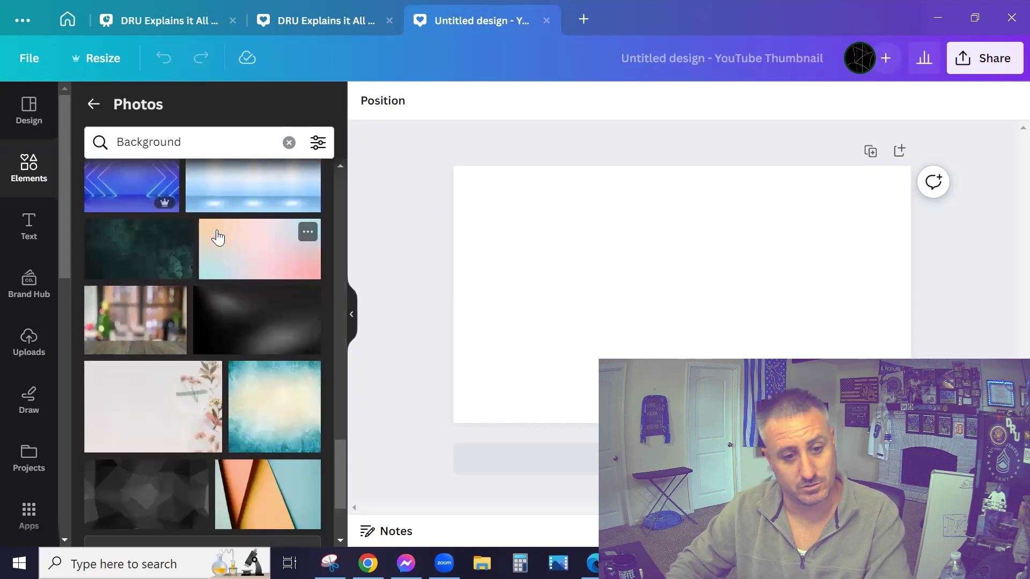
scroll(217, 239, "down", 3)
scroll(220, 245, "down", 10)
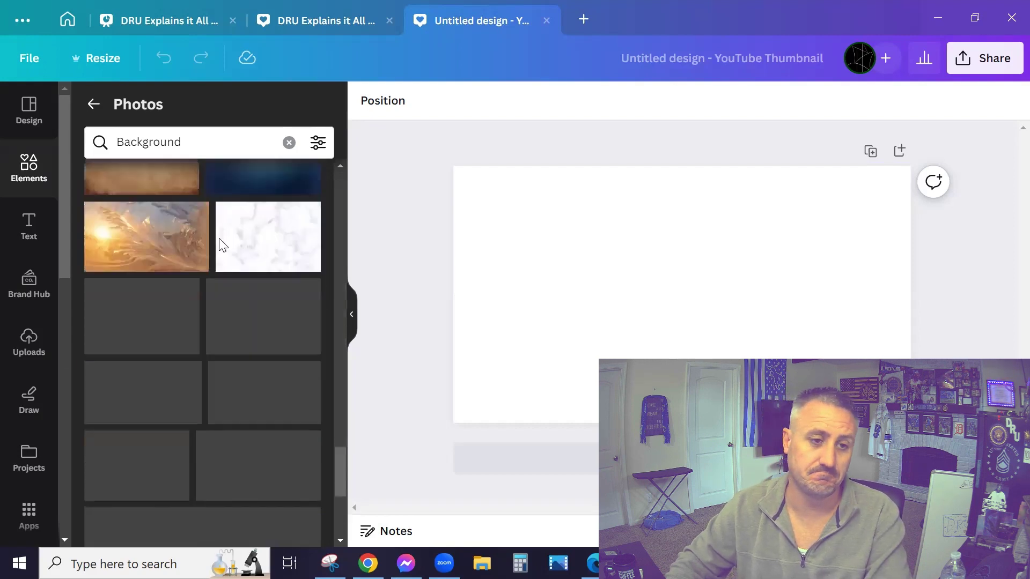
scroll(221, 244, "down", 10)
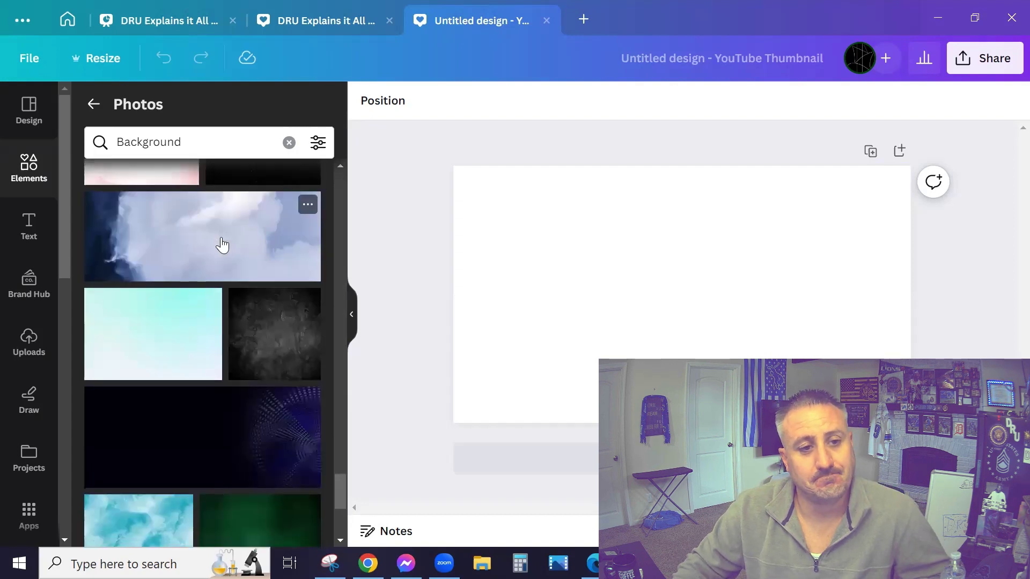
scroll(221, 243, "down", 8)
scroll(223, 245, "down", 10)
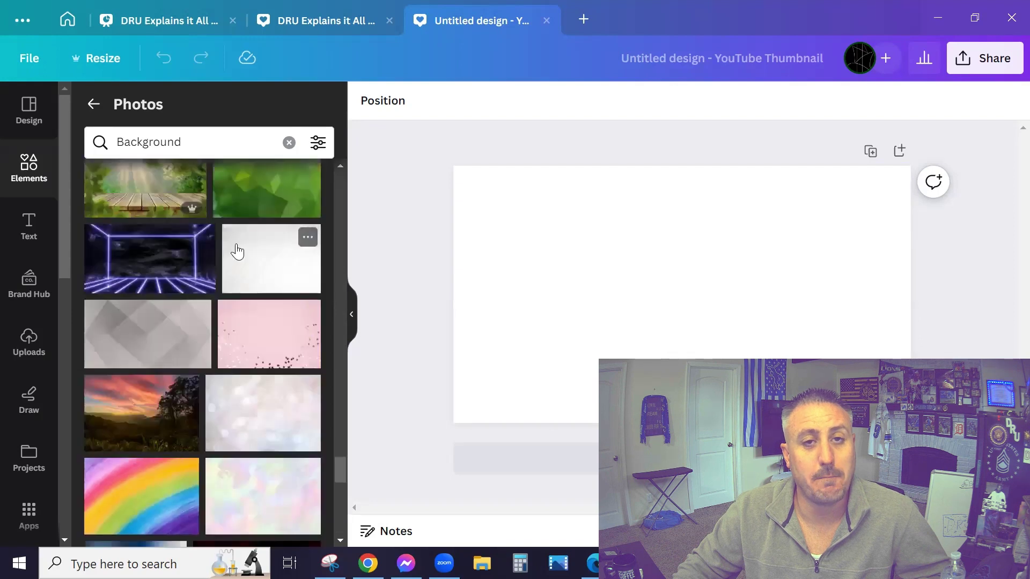
scroll(230, 250, "down", 5)
scroll(237, 251, "down", 10)
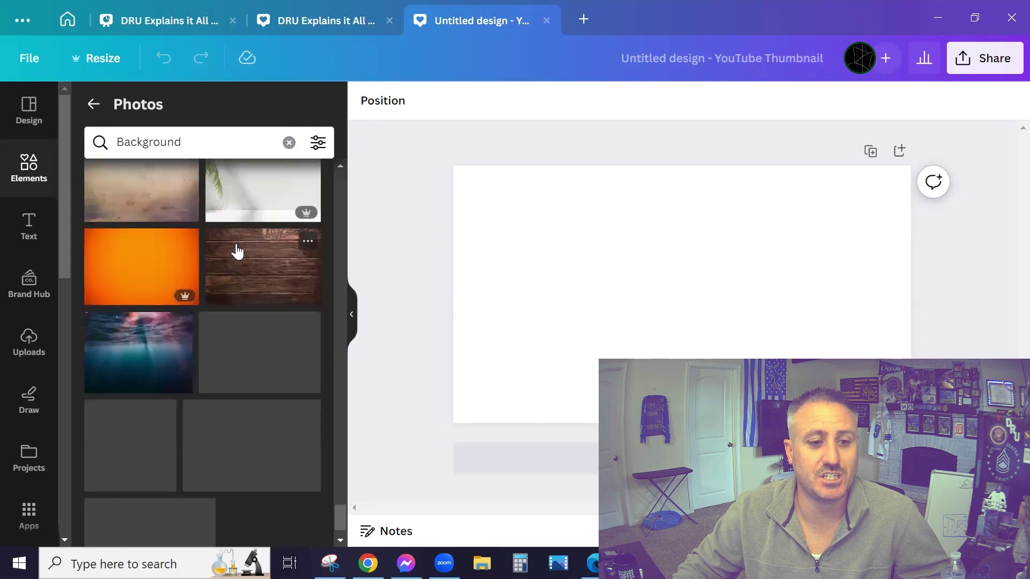
scroll(237, 251, "down", 10)
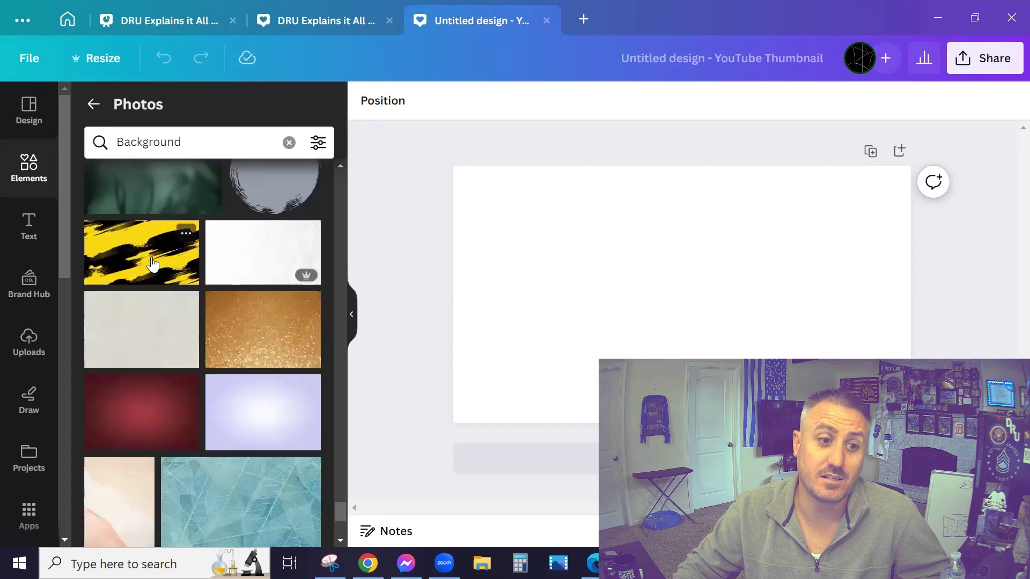
scroll(153, 263, "down", 10)
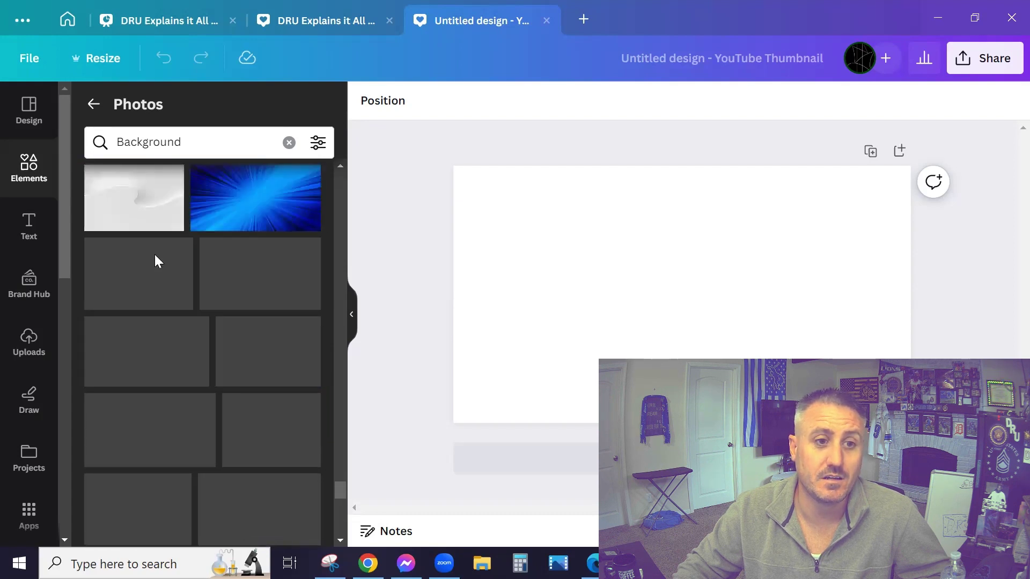
Insert the blue light-burst photo, then replace it with the orange burst from its Magic Recommendations
left_click(246, 271)
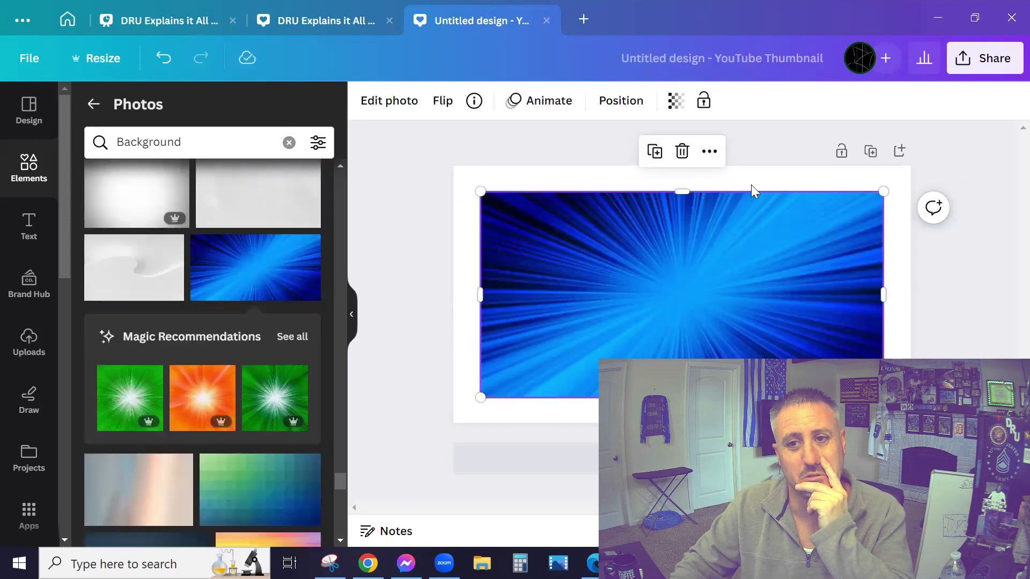
left_click(682, 153)
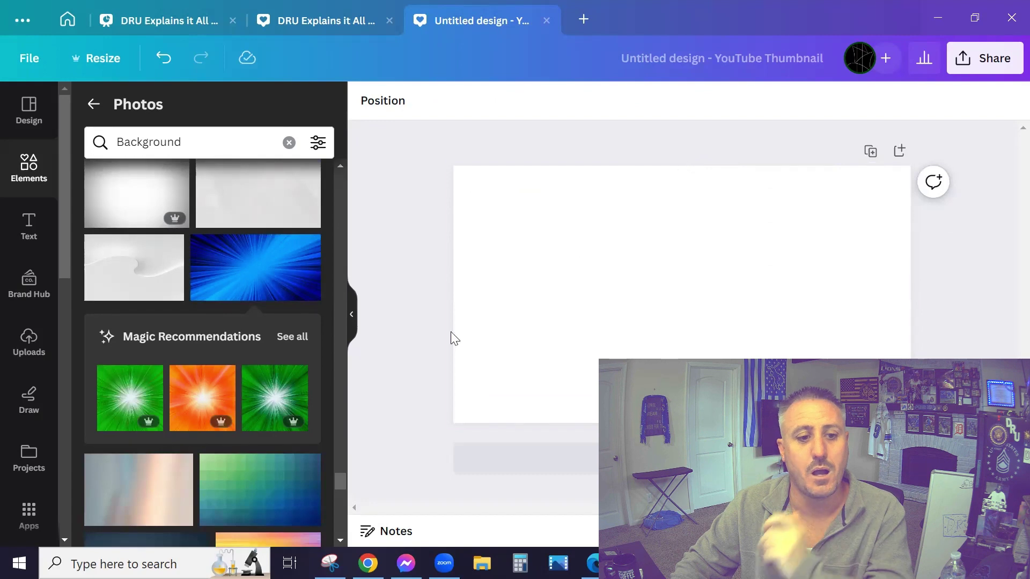
left_click(203, 411)
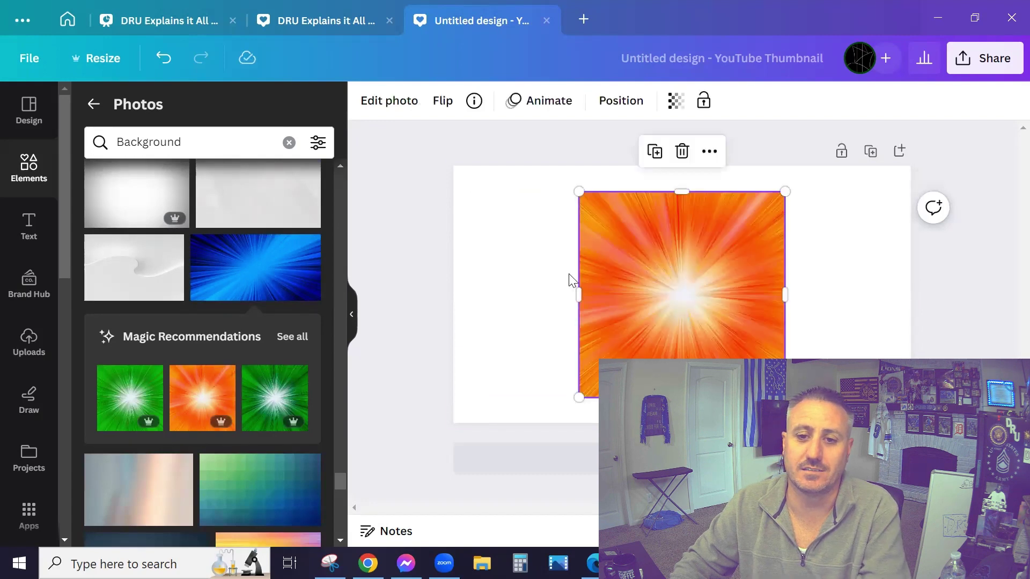
Stretch the orange burst photo on all four sides so it covers the whole thumbnail canvas
left_click_drag(578, 293, 452, 293)
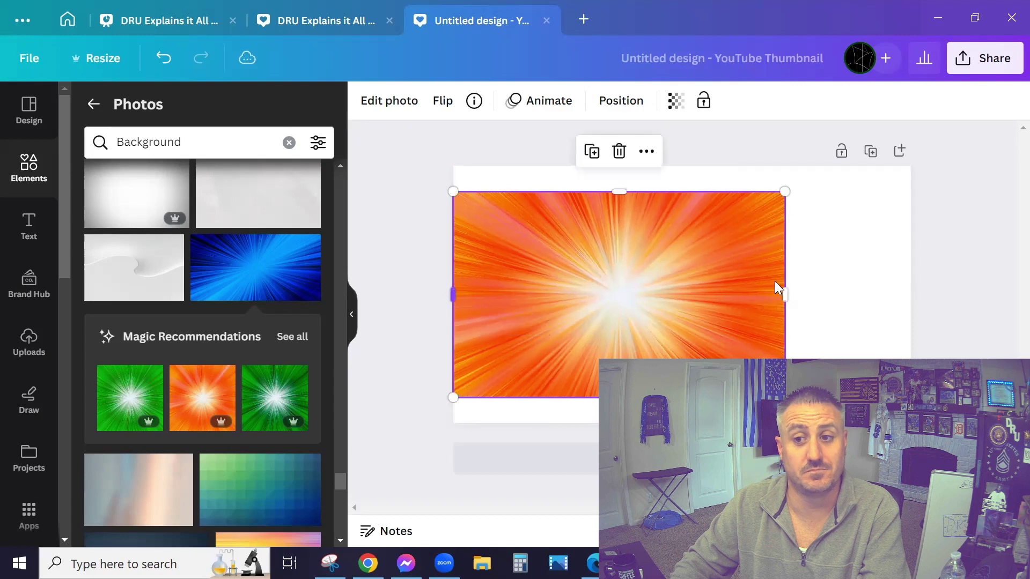
left_click_drag(873, 291, 910, 293)
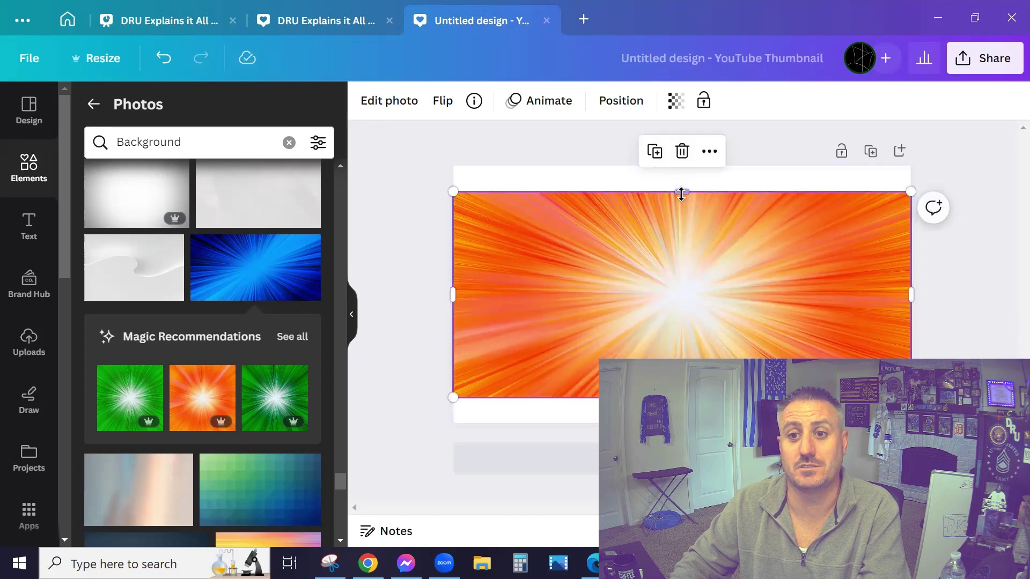
left_click_drag(681, 193, 681, 165)
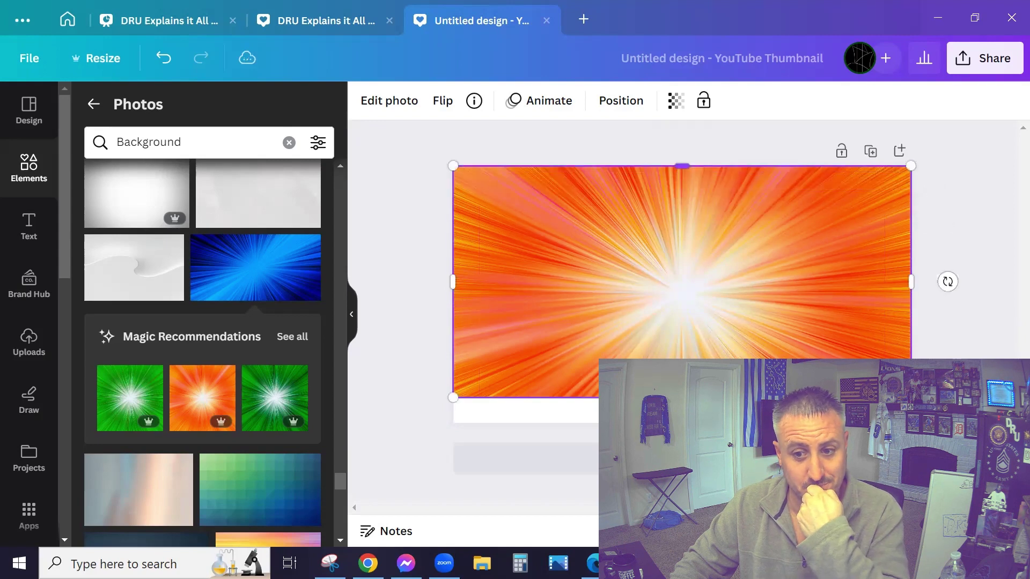
left_click_drag(681, 398, 682, 423)
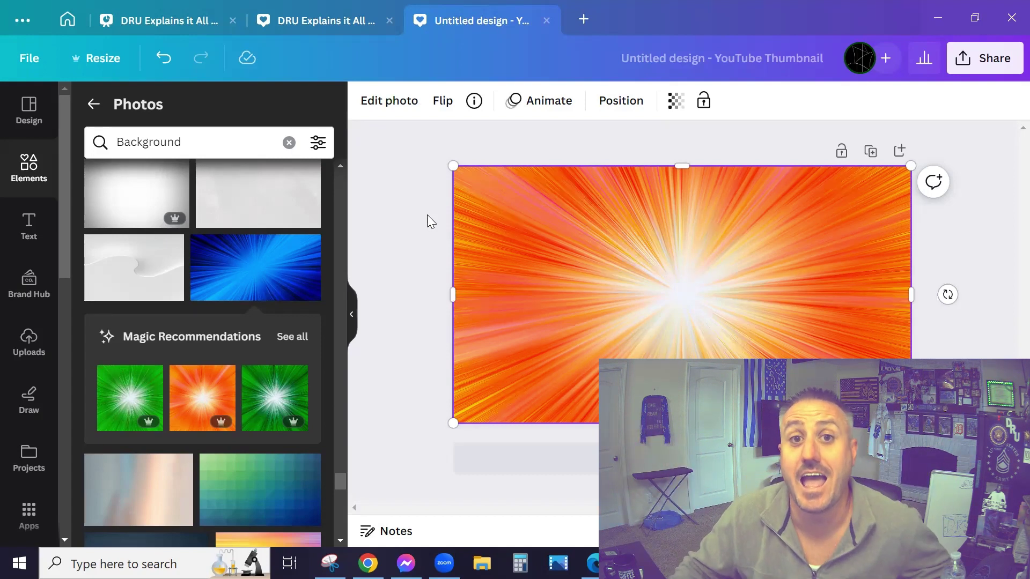
left_click(401, 204)
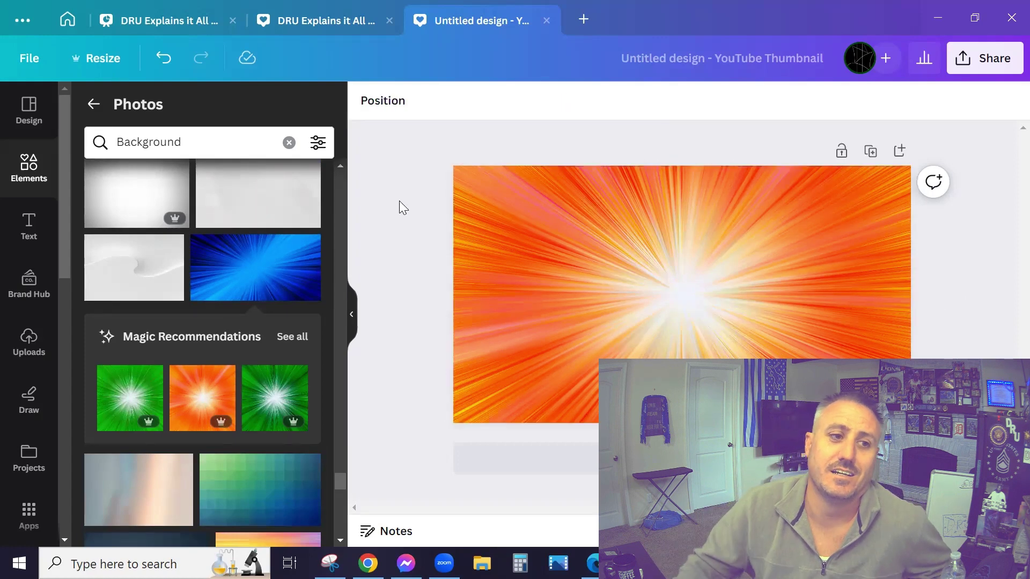
Add a text box reading "DRU Explains it All" and enlarge it to about size 94.8 across the thumbnail
left_click(30, 225)
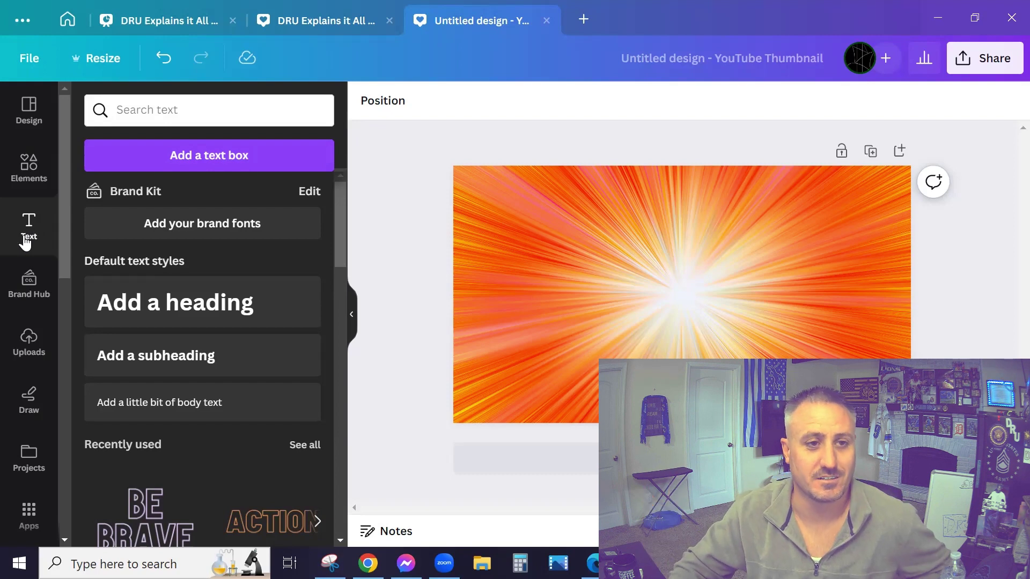
left_click(216, 161)
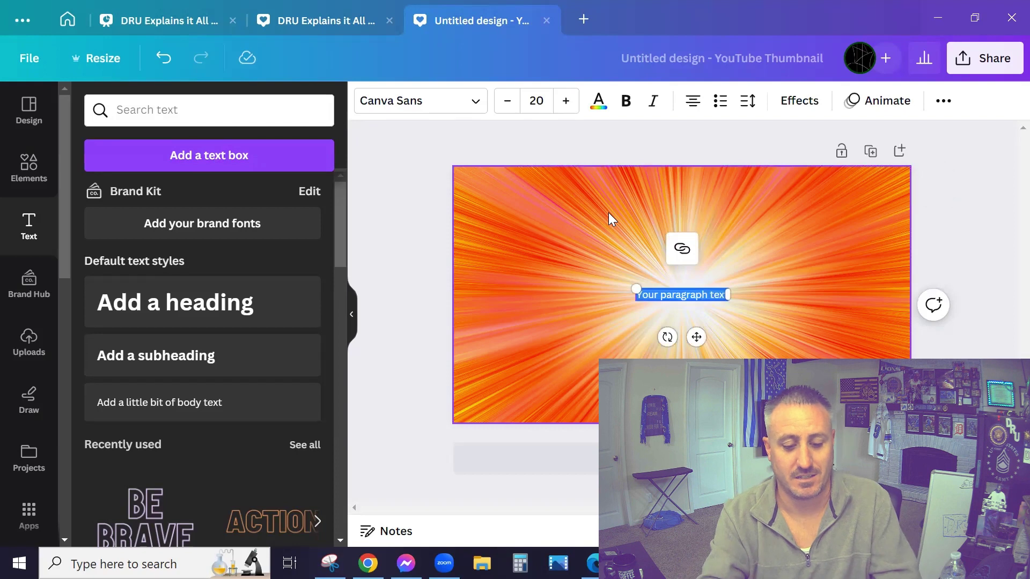
type("DRU")
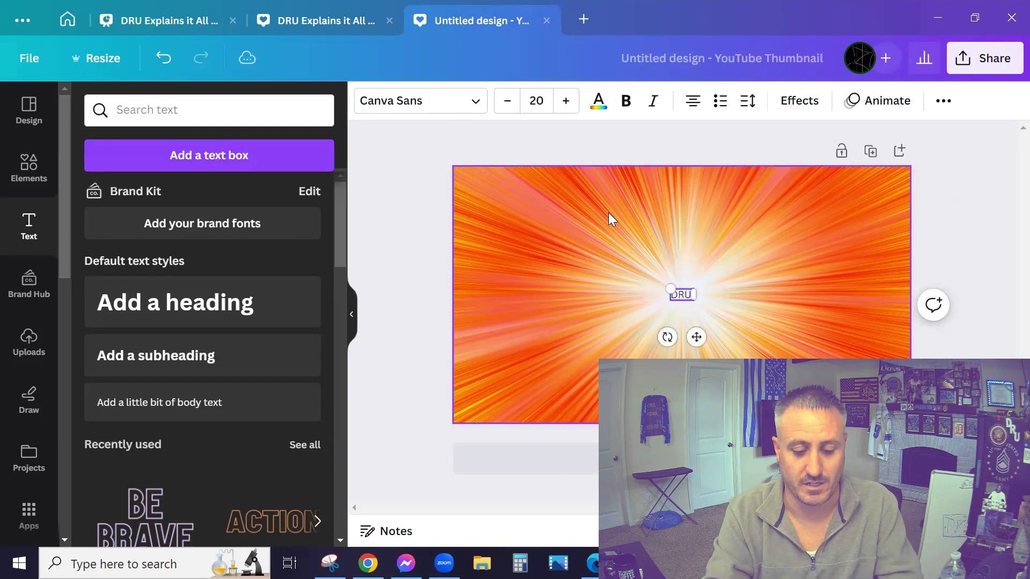
type(" Explains")
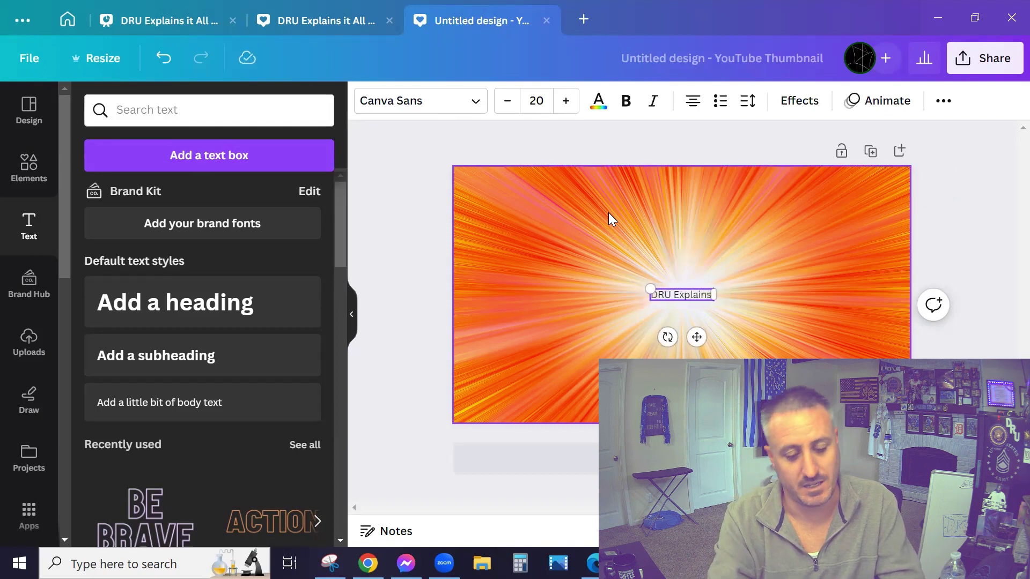
type(" it Al")
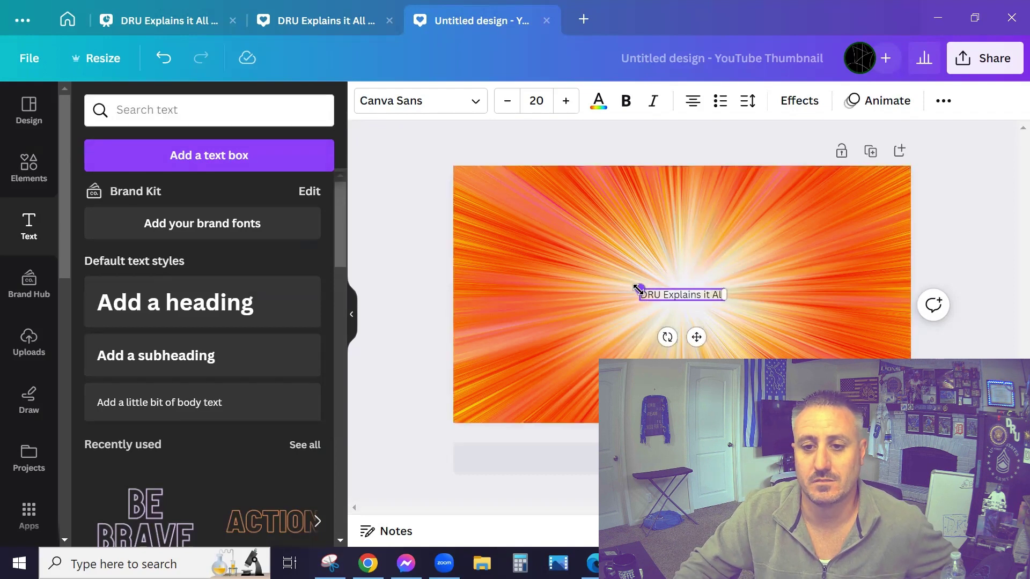
type("l")
left_click_drag(638, 290, 482, 218)
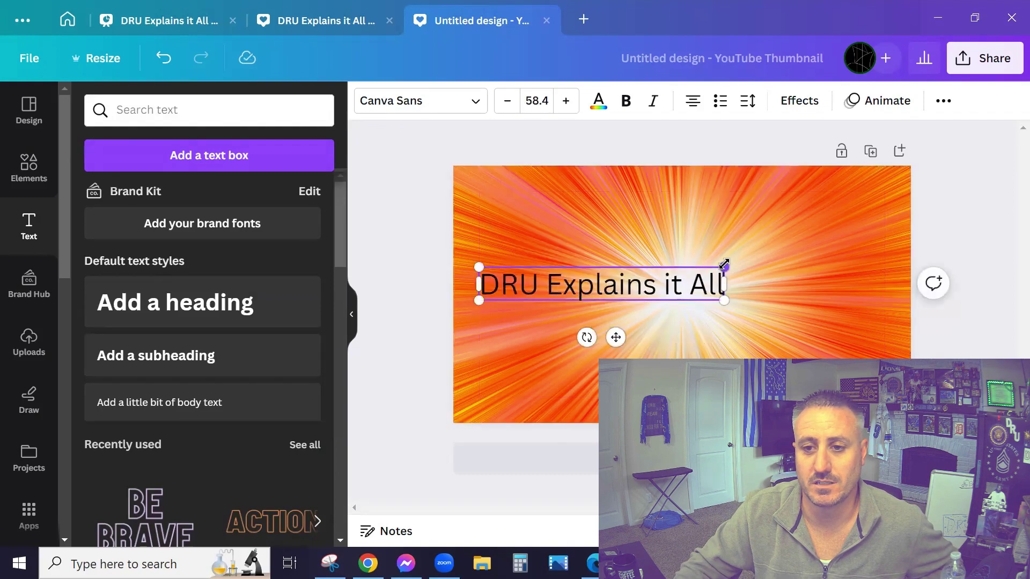
left_click_drag(873, 208, 876, 246)
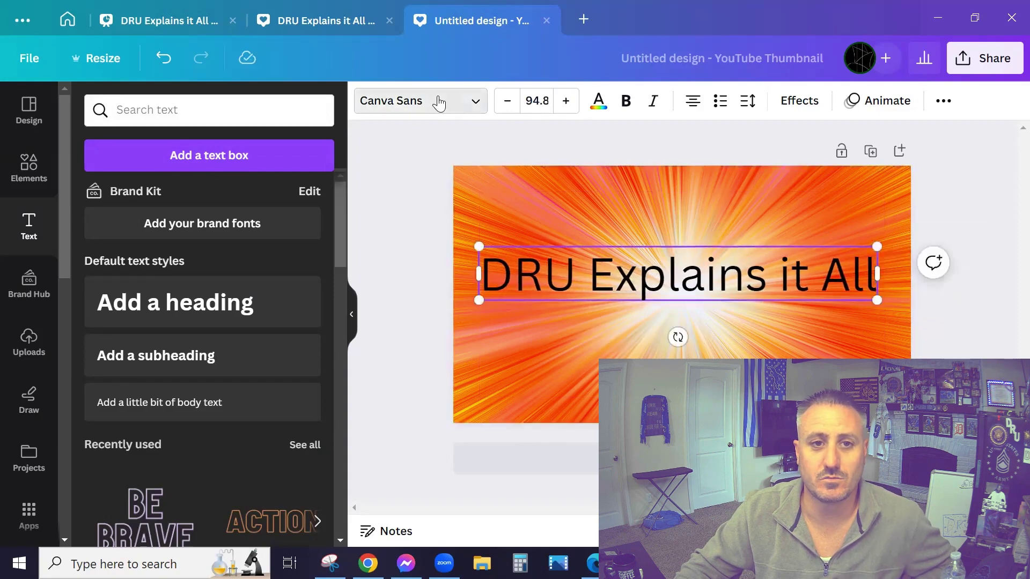
Change the title text's font to Ambiguity Inline
left_click(439, 104)
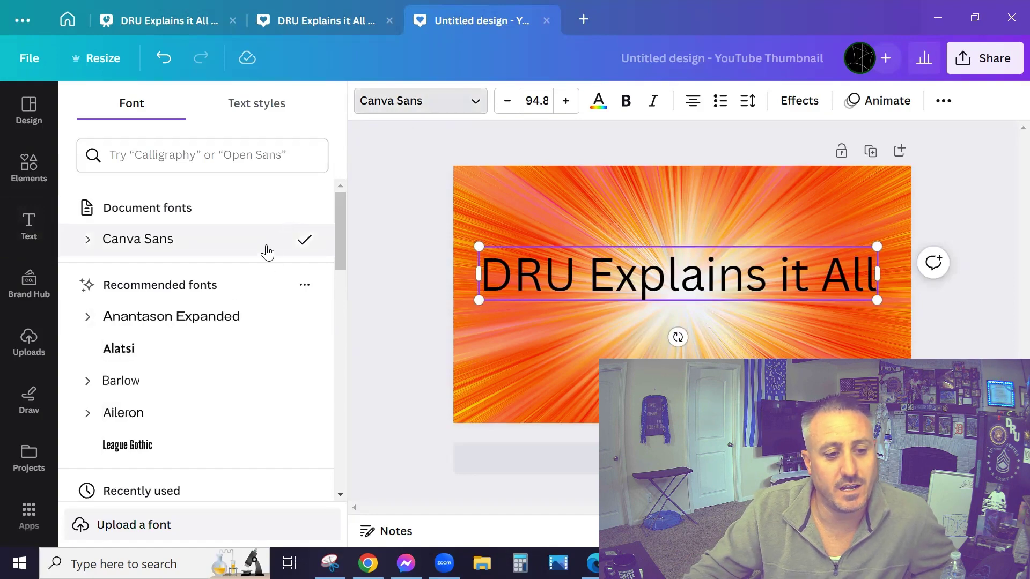
scroll(266, 252, "down", 6)
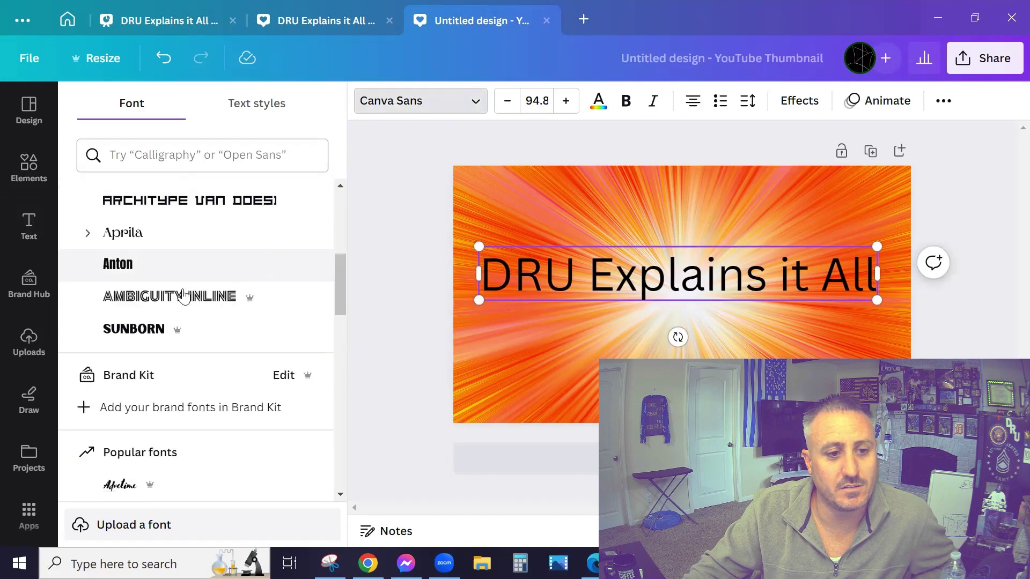
left_click(181, 303)
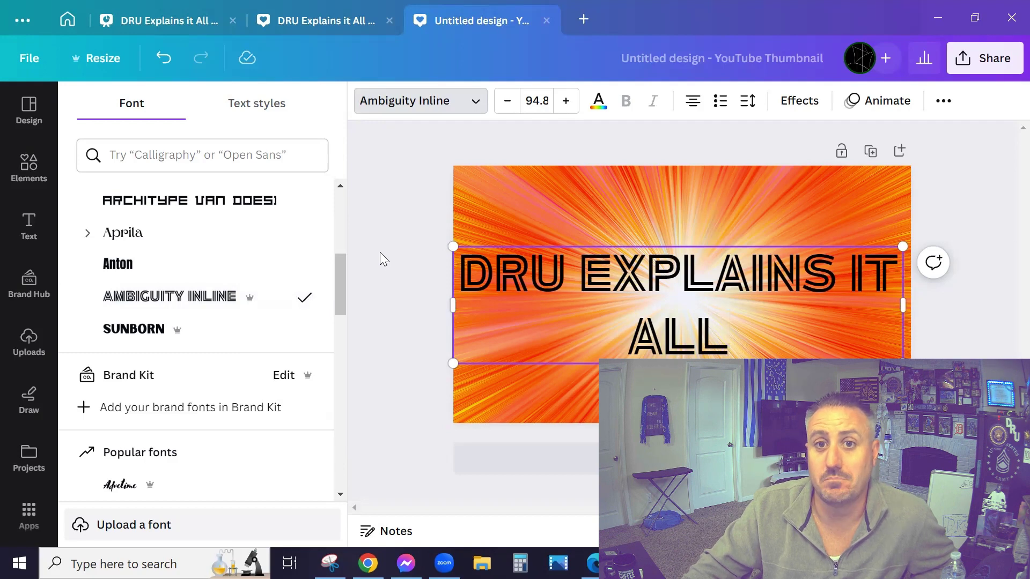
Apply the Outline effect to the title text and set the outline colour to yellow #FFF500
left_click(802, 107)
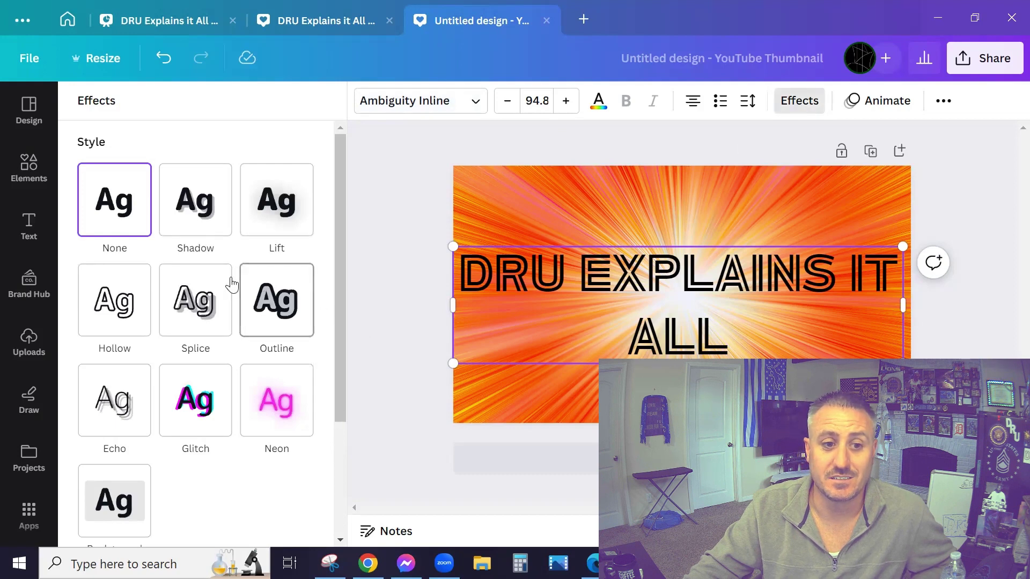
left_click(260, 304)
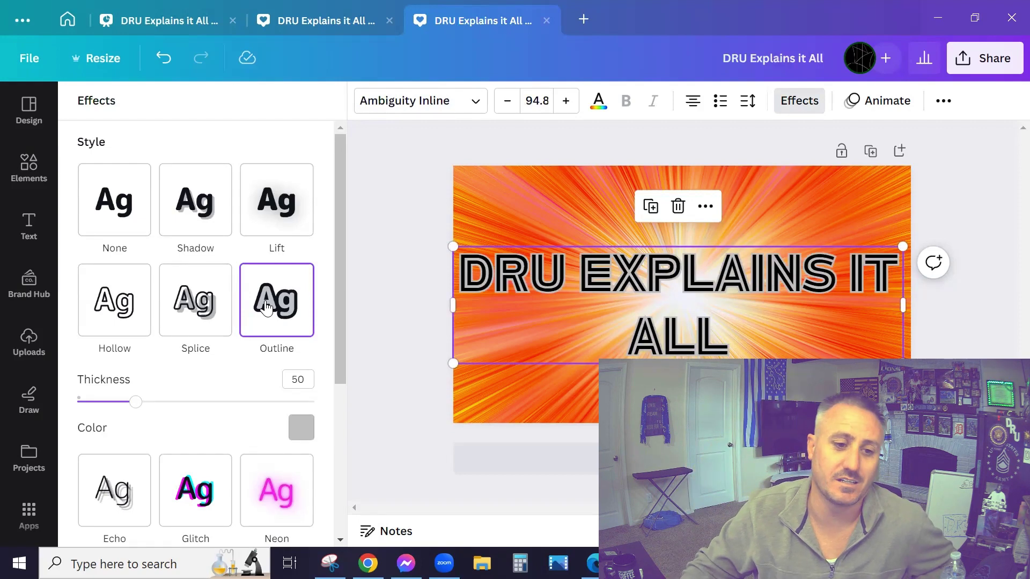
left_click(302, 433)
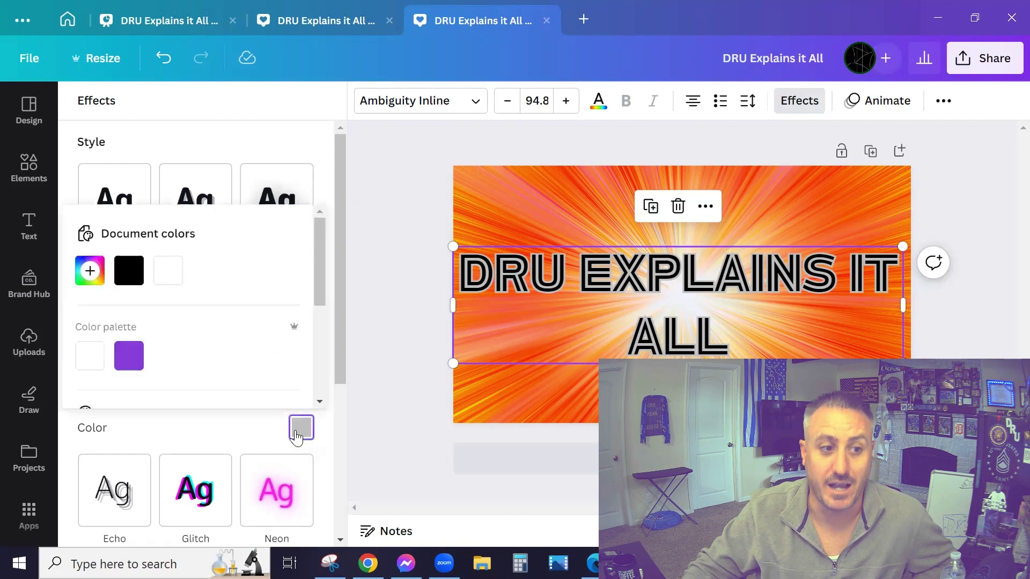
scroll(150, 325, "down", 3)
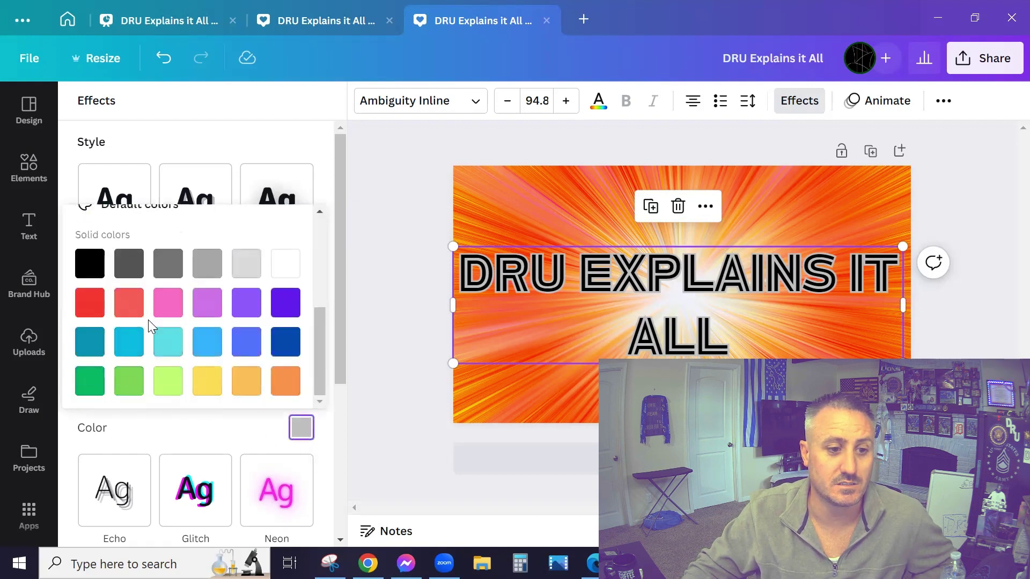
scroll(150, 324, "up", 3)
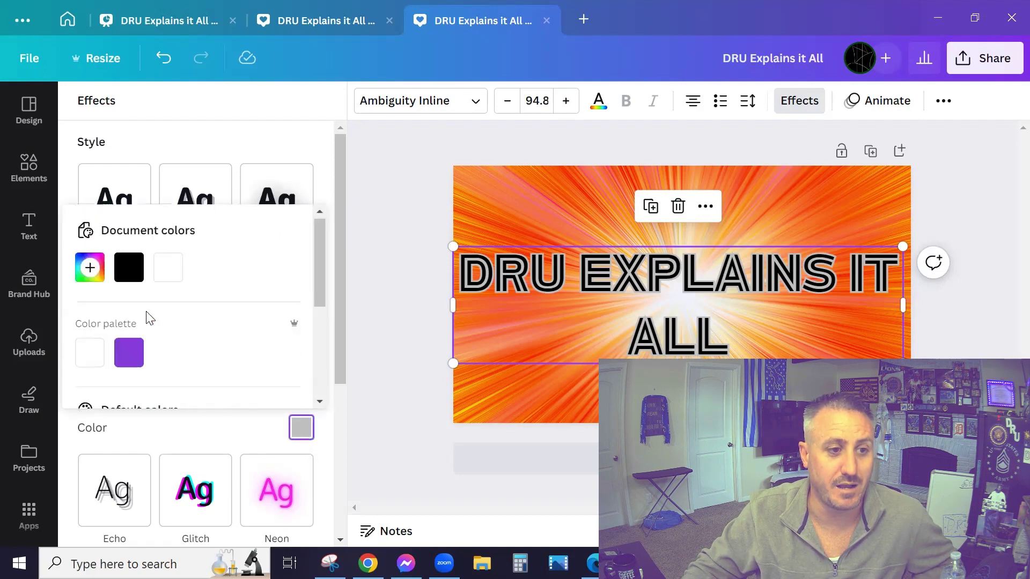
left_click(91, 275)
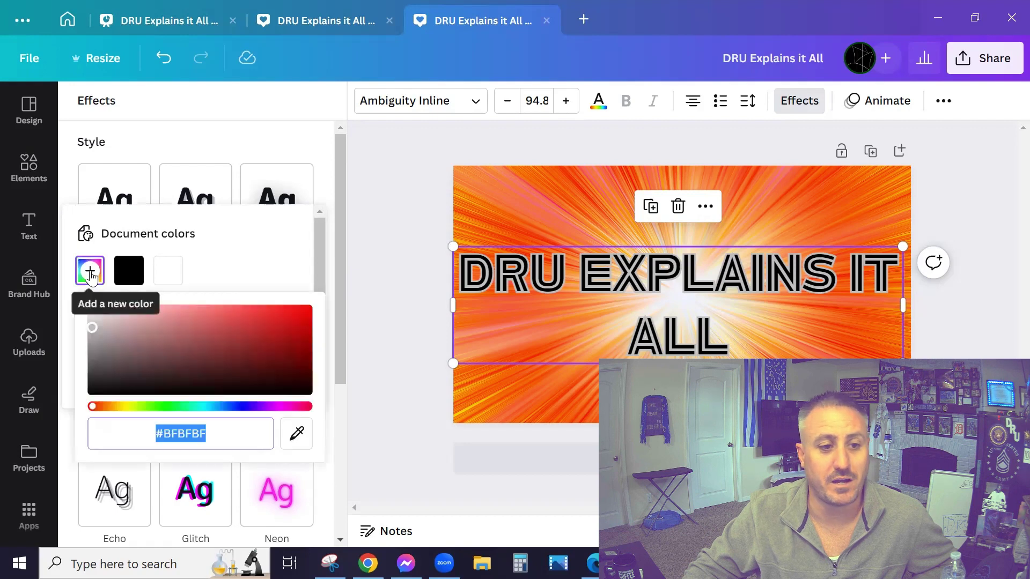
left_click(127, 408)
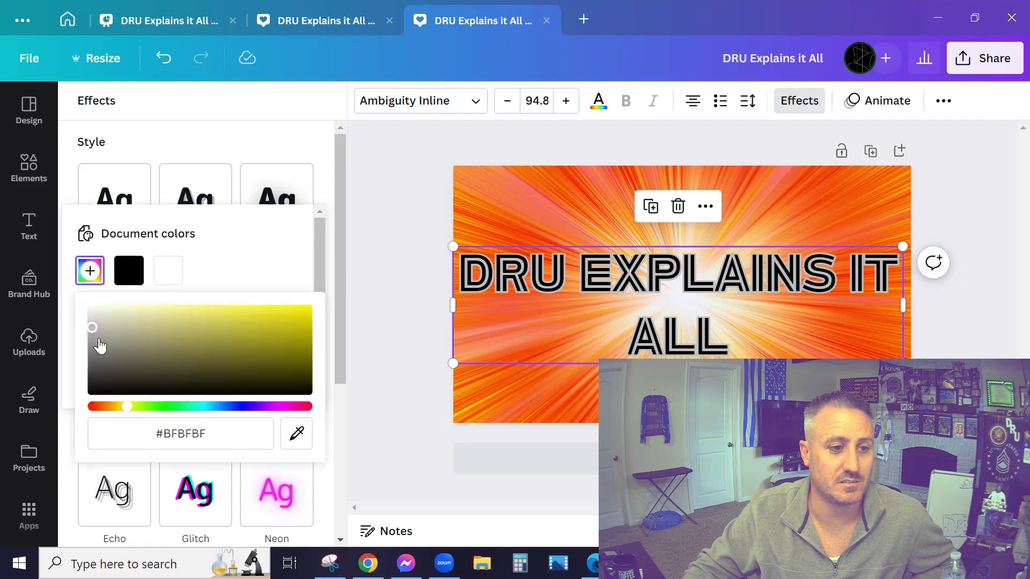
left_click_drag(90, 332, 346, 302)
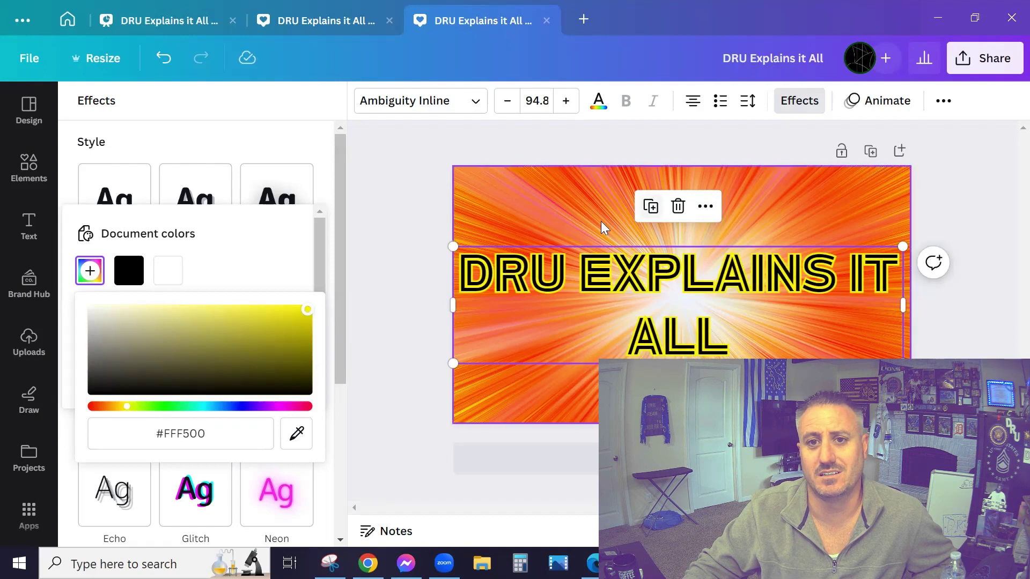
Reduce the title's font size to 76.8 so the whole title fits on one line
left_click(506, 101)
left_click(506, 102)
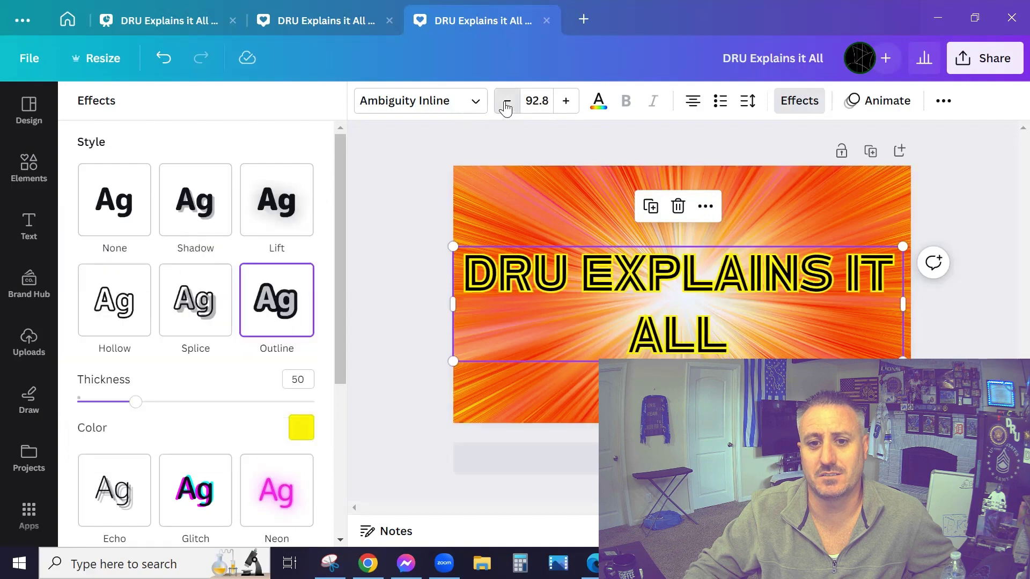
left_click(506, 101)
left_click(505, 102)
left_click(506, 102)
left_click(505, 102)
left_click(506, 101)
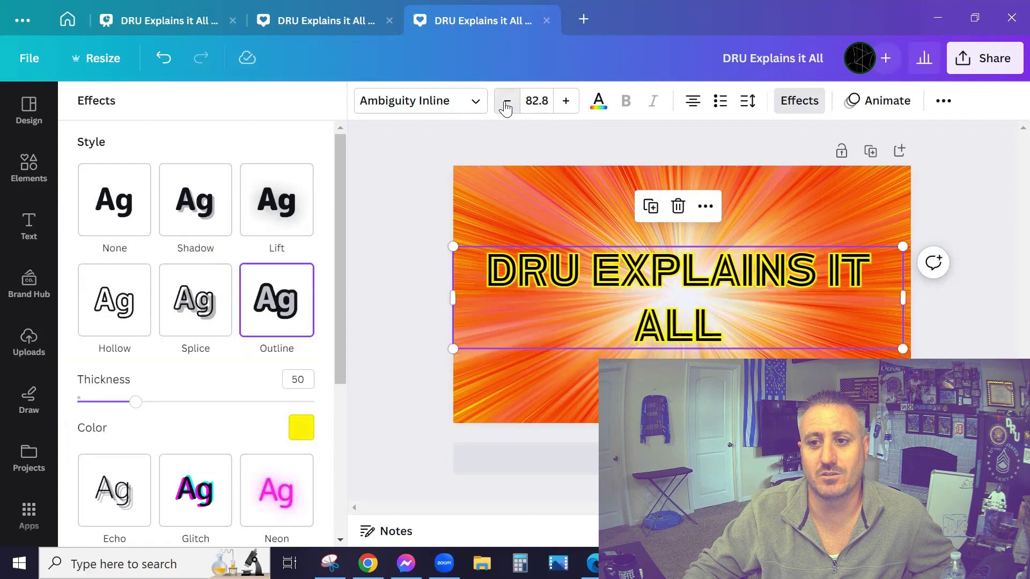
left_click(506, 101)
left_click(505, 102)
left_click(506, 102)
left_click(505, 102)
left_click(506, 102)
left_click(505, 102)
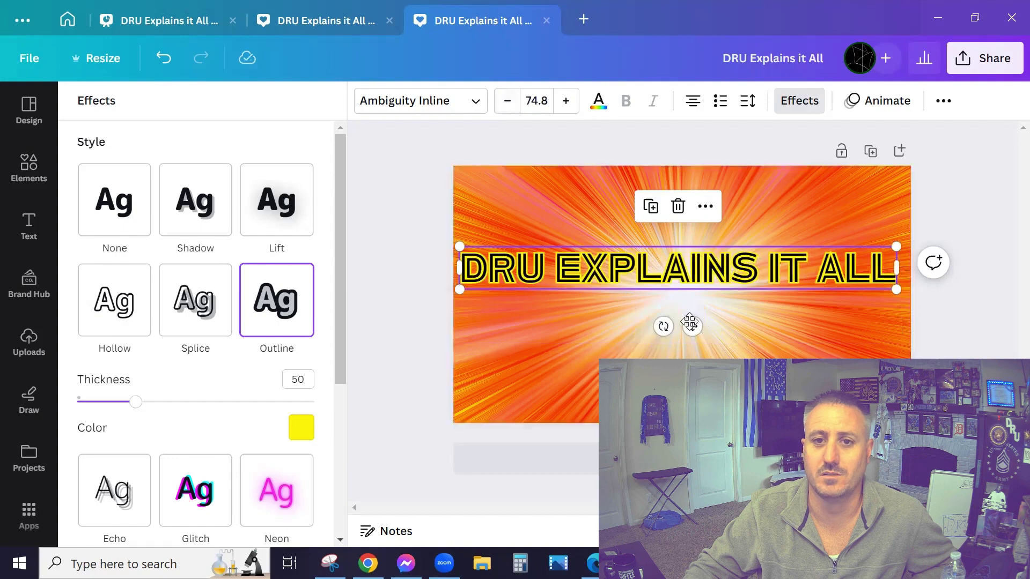
left_click(567, 103)
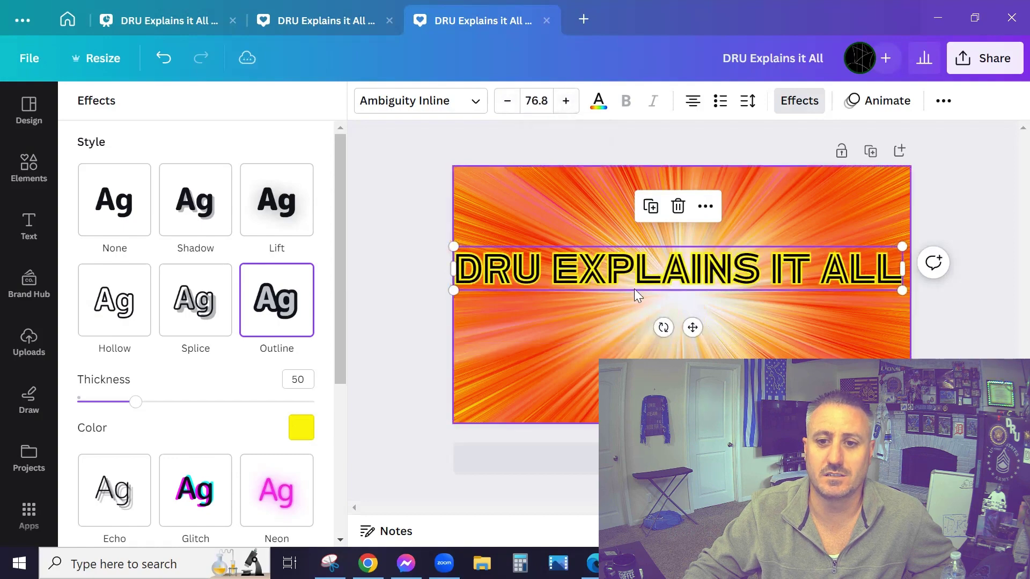
Move the title to the thumbnail's upper edge and enlarge it to size 78.4 so it spans the full canvas width
left_click_drag(638, 227, 637, 192)
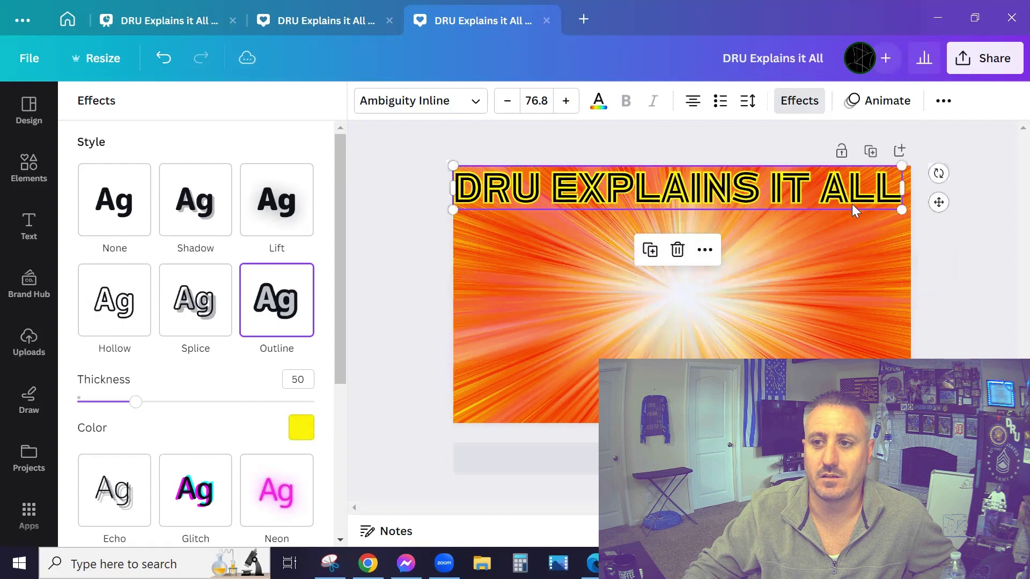
left_click_drag(902, 208, 911, 210)
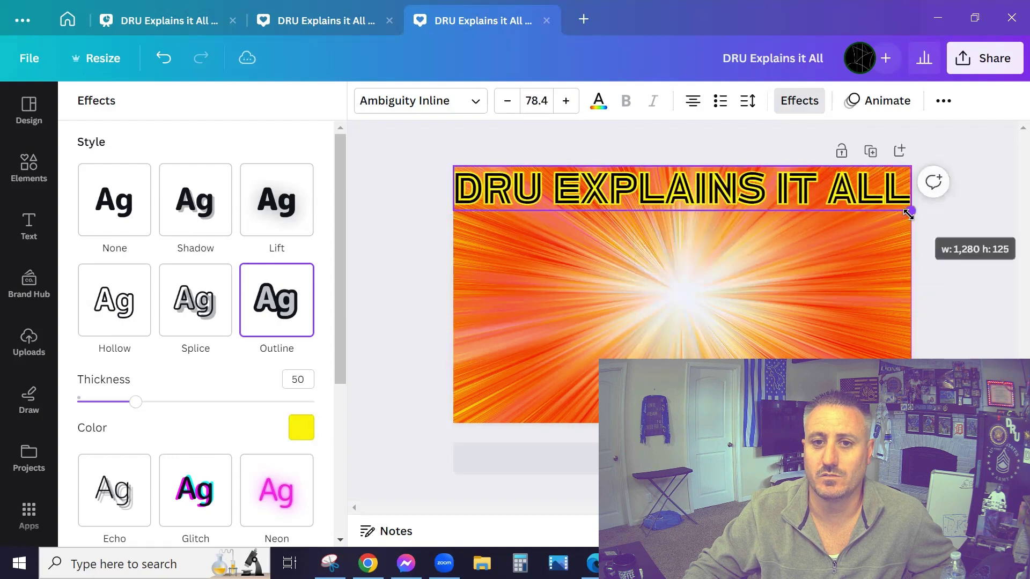
key("Escape")
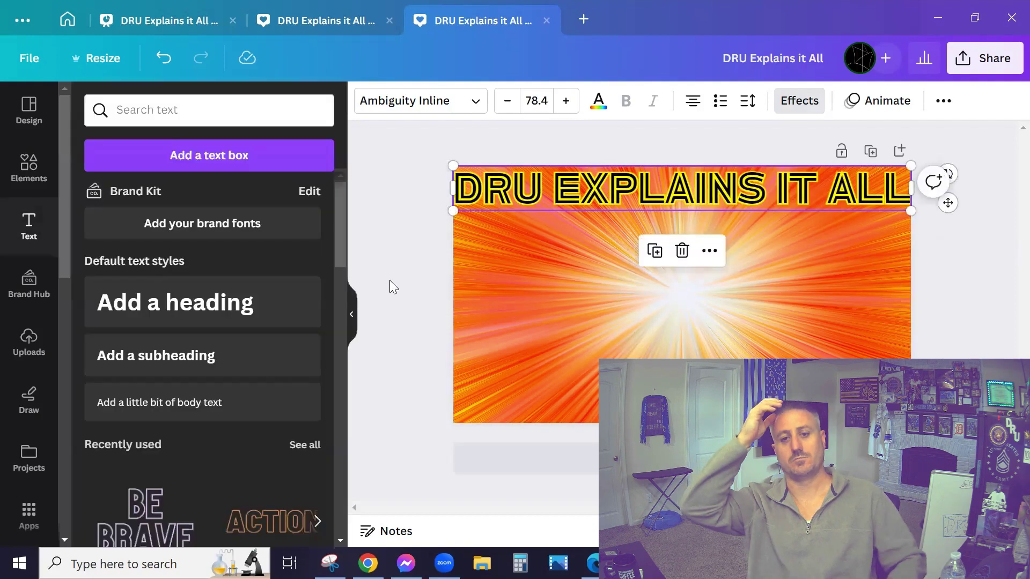
left_click(430, 265)
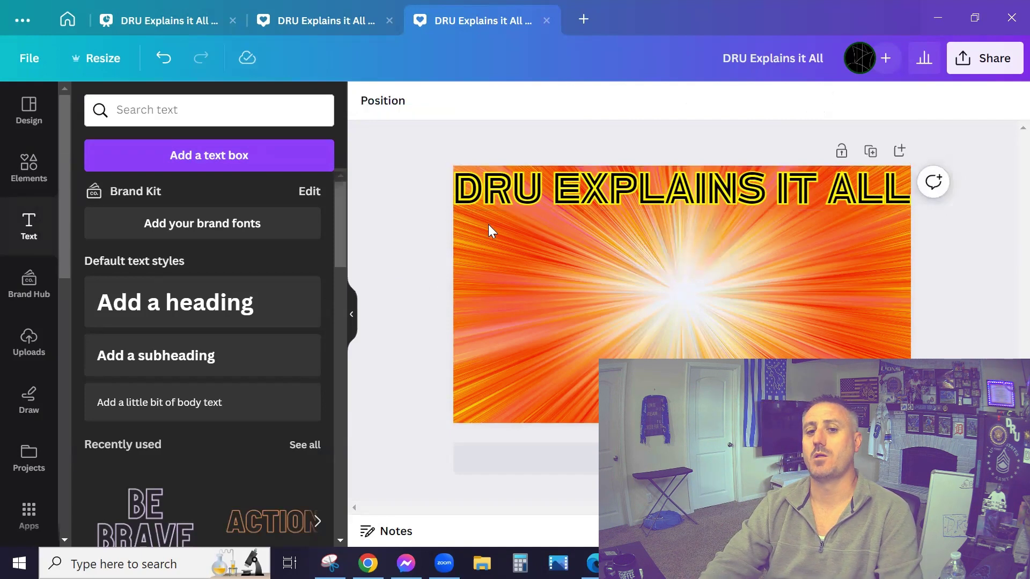
Duplicate the title and place the copy directly beneath the original, aligned with it
left_click(574, 192)
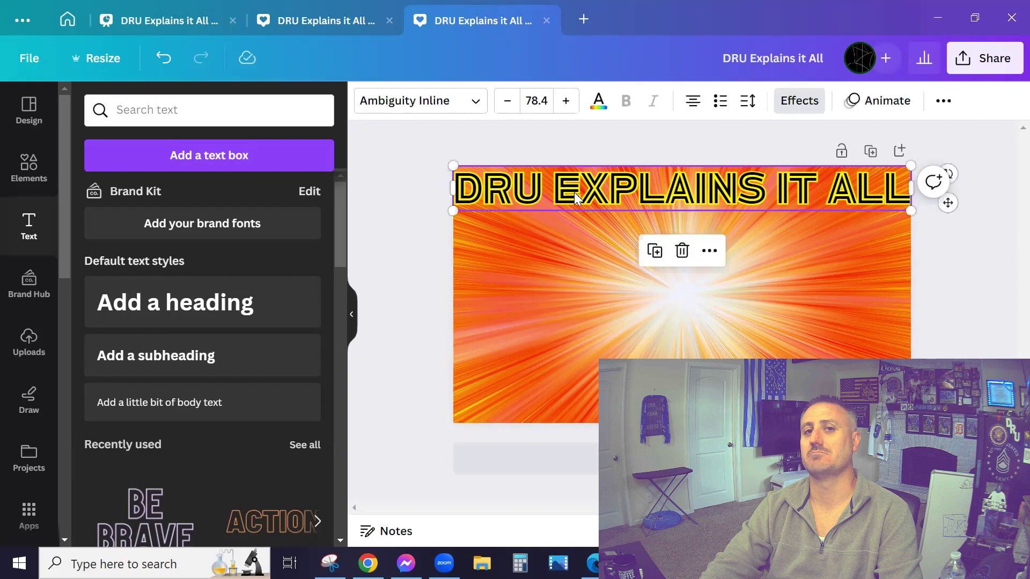
left_click(654, 251)
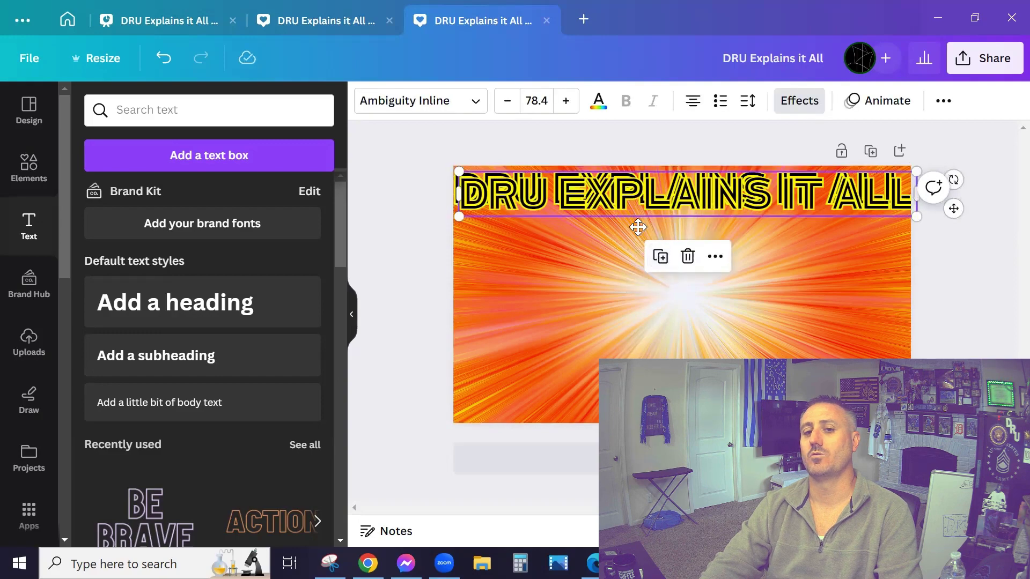
left_click_drag(638, 227, 635, 240)
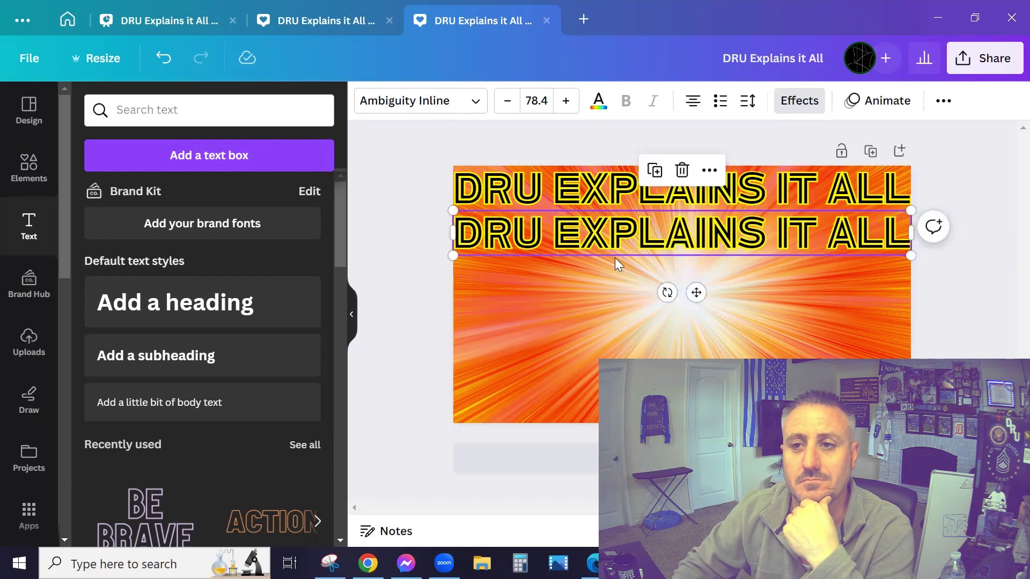
Set the text colour of the lower title copy to yellow #FFFC00
left_click(598, 105)
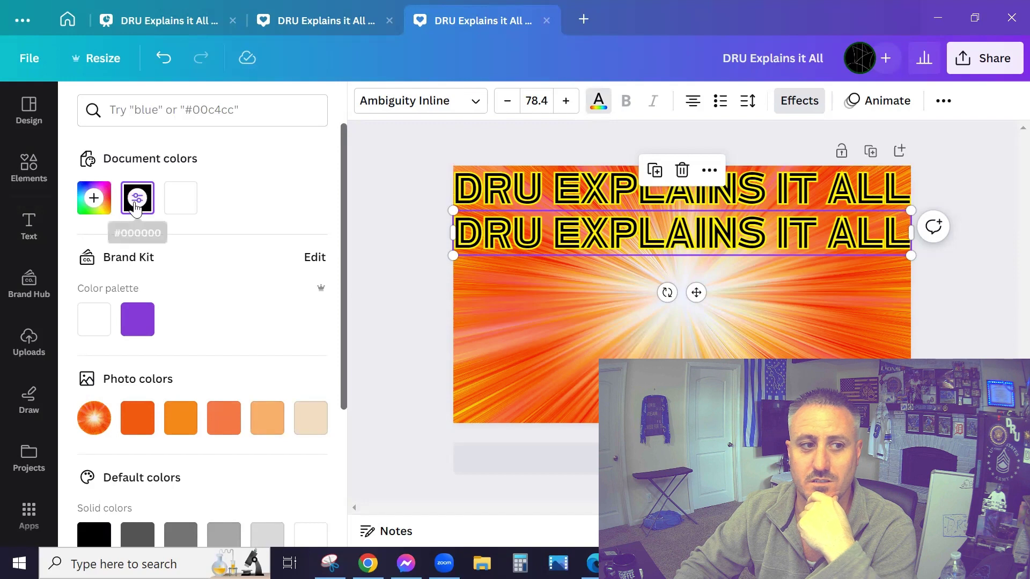
left_click(93, 203)
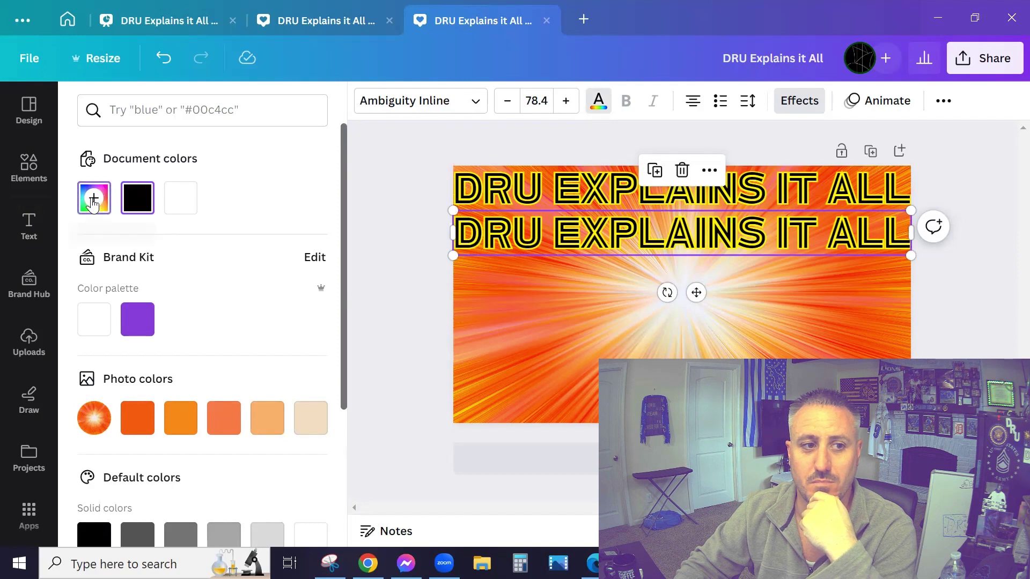
left_click(131, 338)
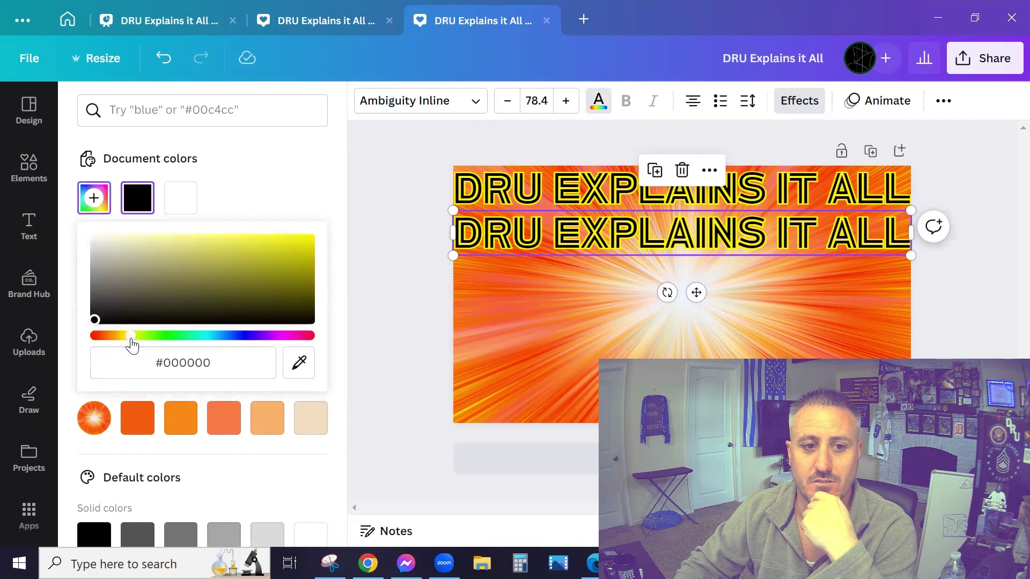
left_click_drag(96, 323, 372, 213)
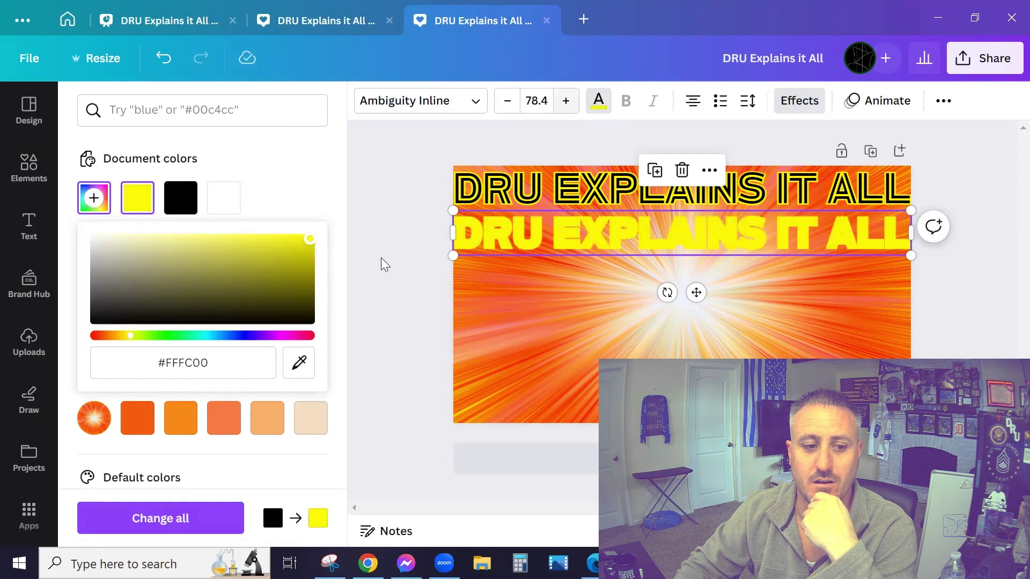
Change the outline colour of the lower title copy to black
left_click(799, 101)
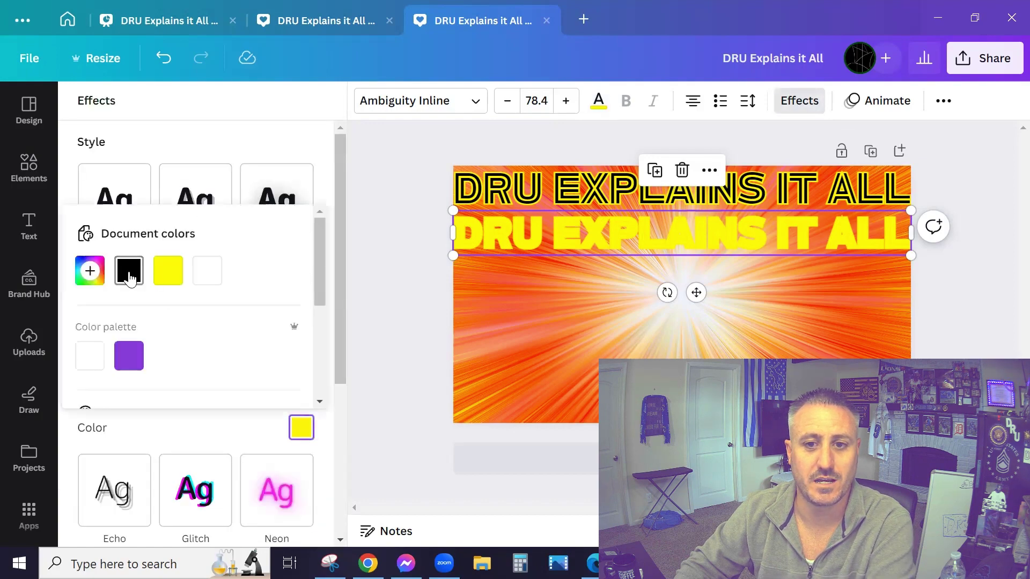
left_click(129, 273)
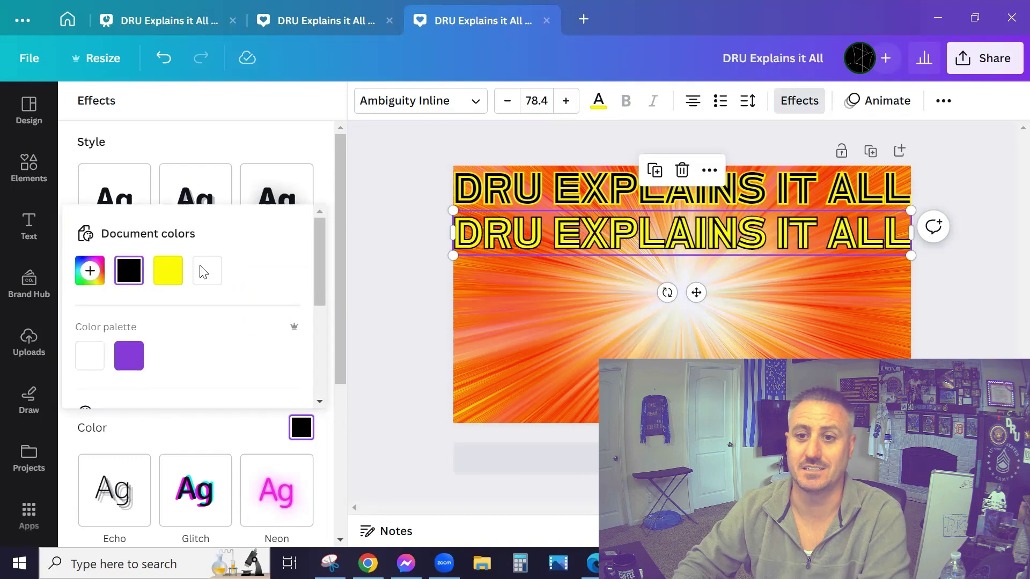
double_click(724, 244)
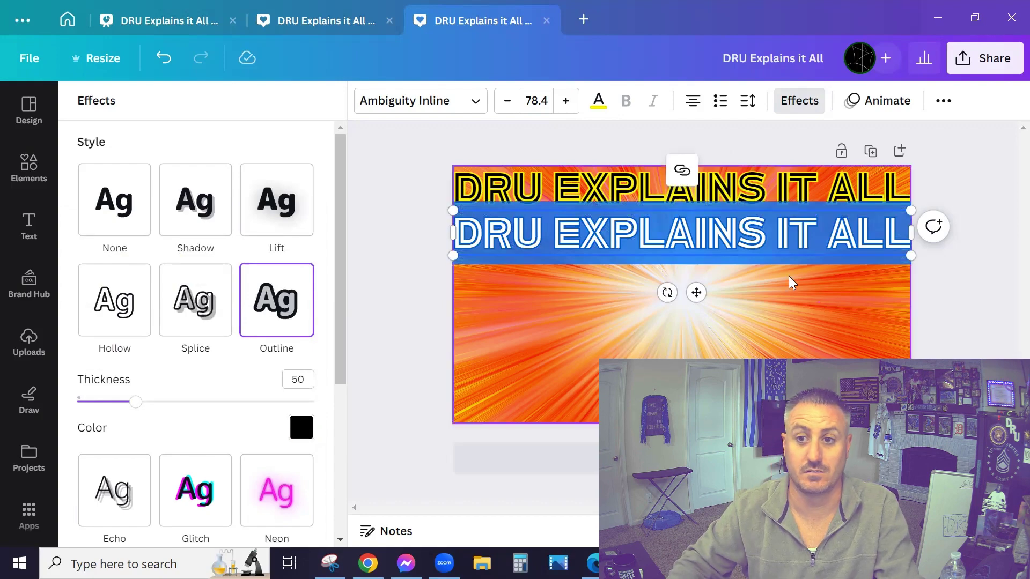
left_click(724, 274)
Replace the lower title copy's text with "CREATE A THUMBNAIL"
left_click(680, 241)
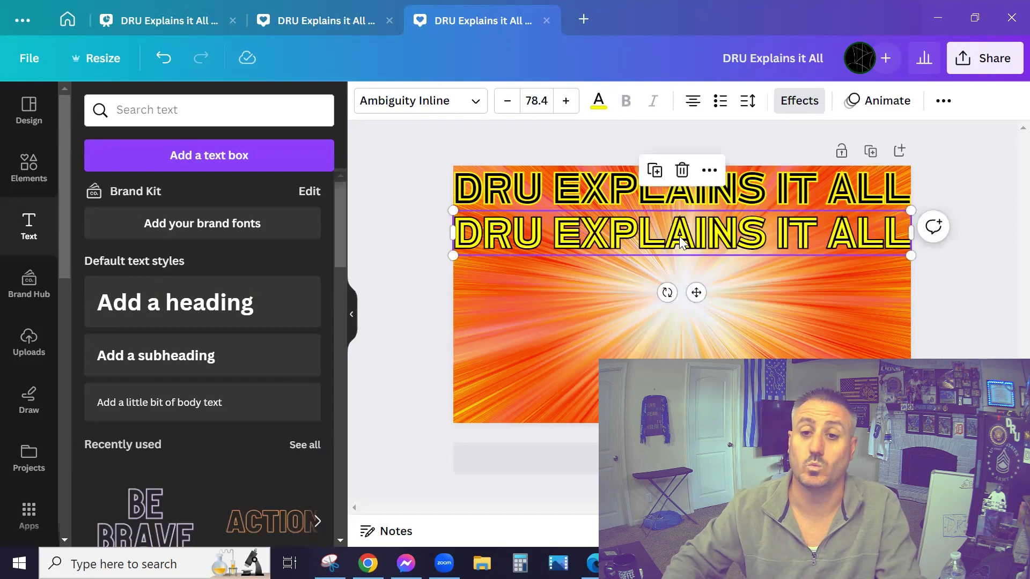
double_click(680, 242)
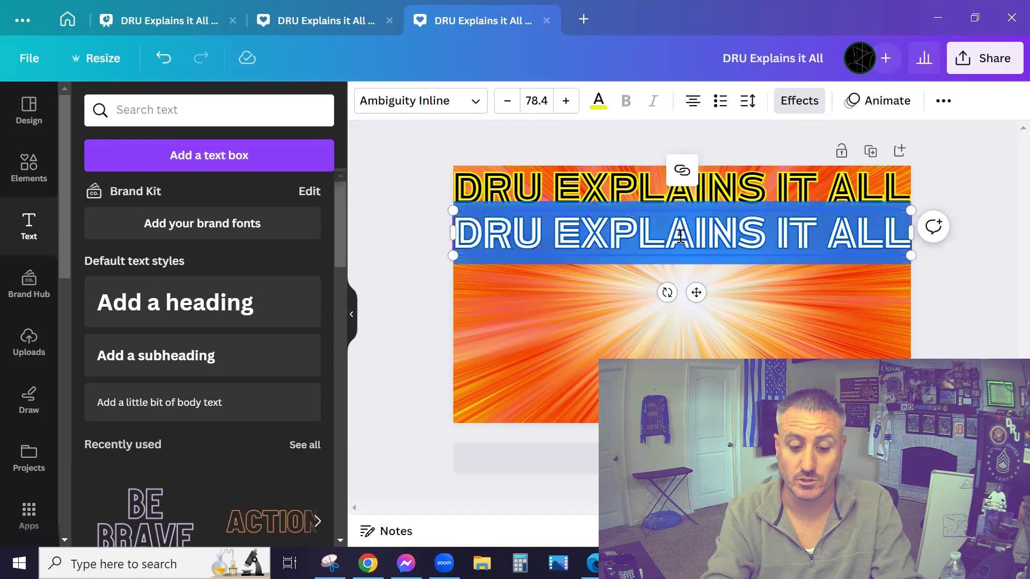
type("CREAT")
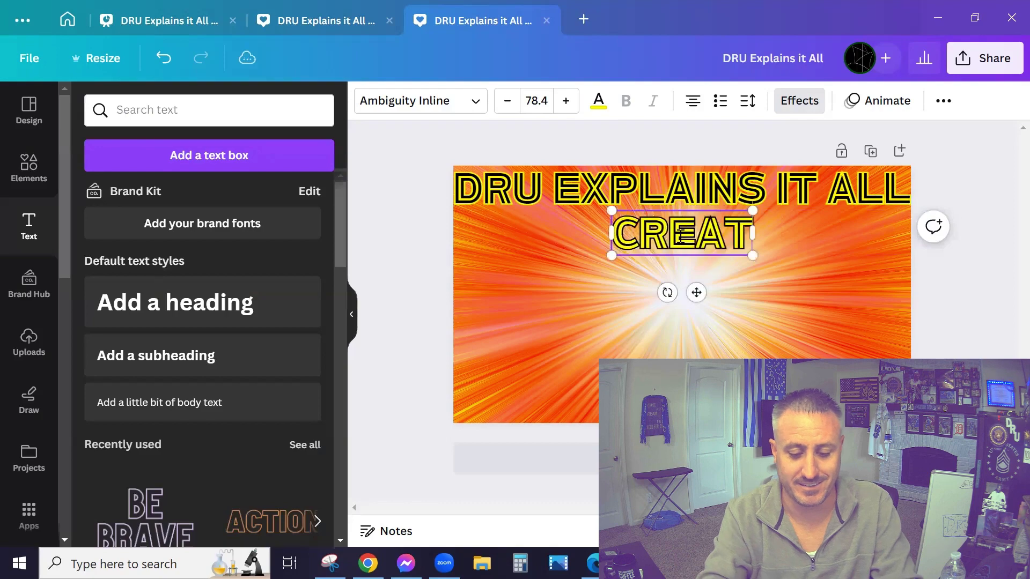
type("E A THUMB")
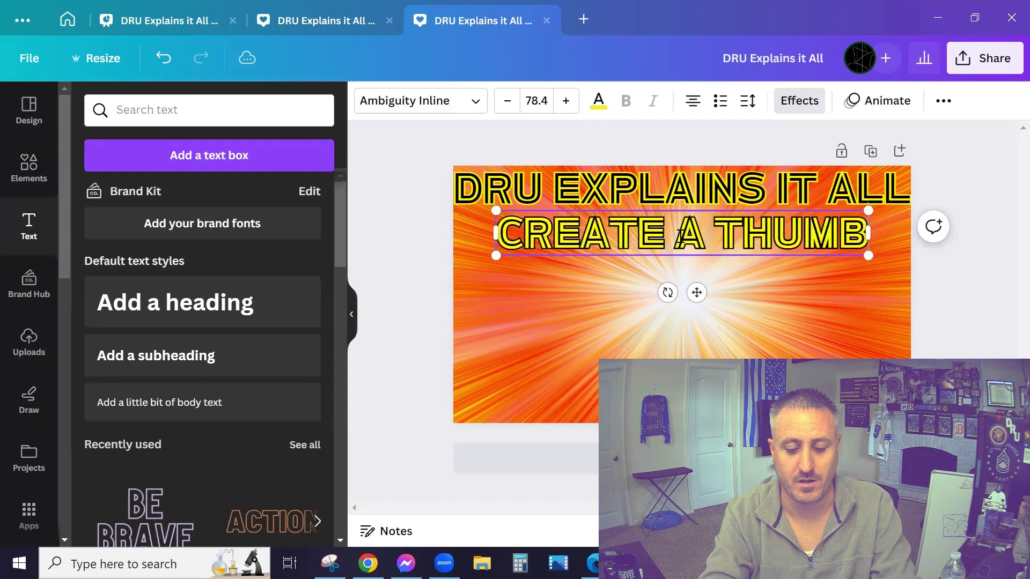
type("NAIL")
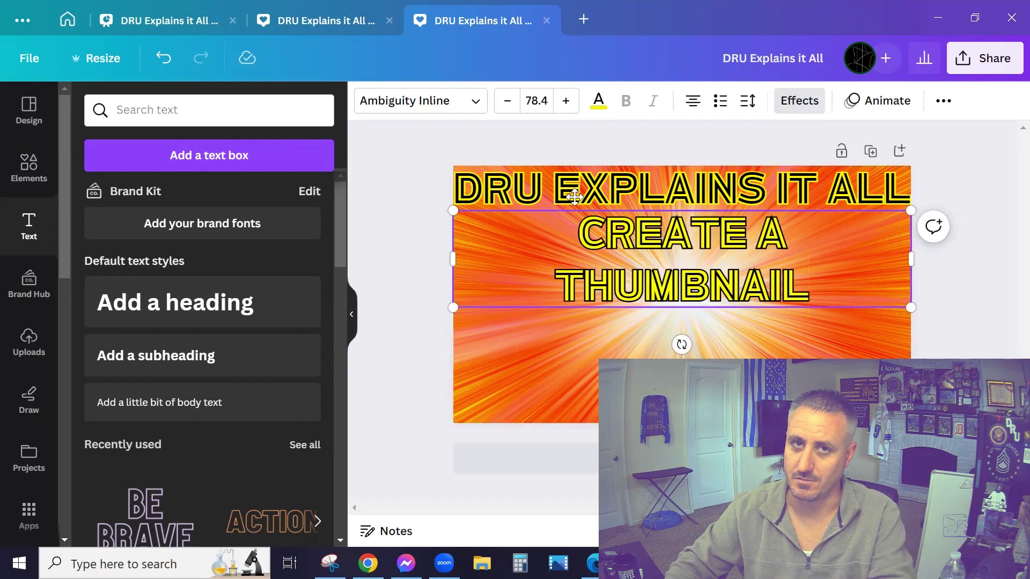
Reduce the "CREATE A THUMBNAIL" subtitle's font size to 58.4 so it fits on one line, and deselect it
left_click(514, 107)
left_click(507, 102)
left_click(507, 102)
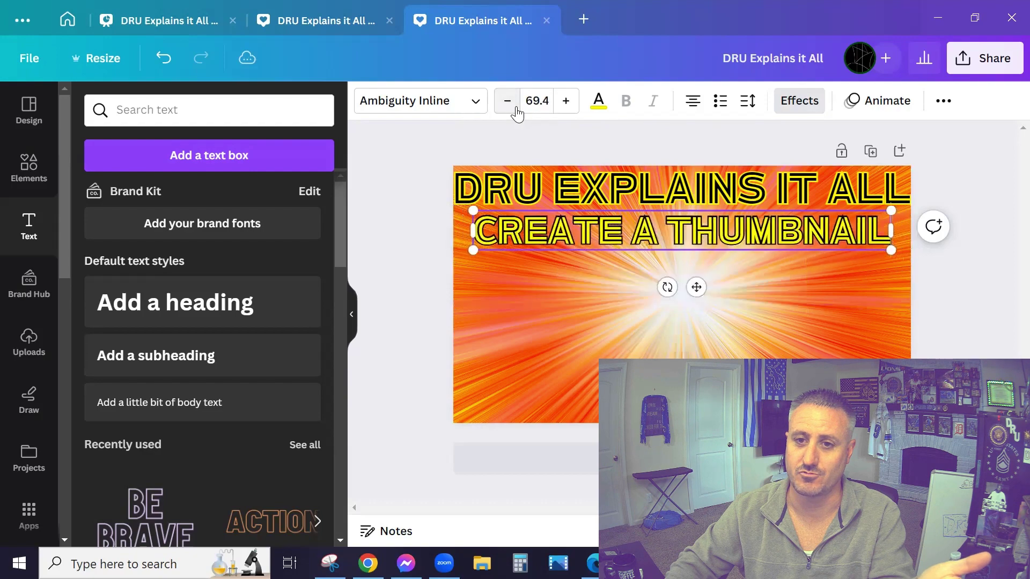
left_click(506, 101)
left_click(507, 102)
left_click(516, 107)
left_click(516, 107)
left_click(516, 106)
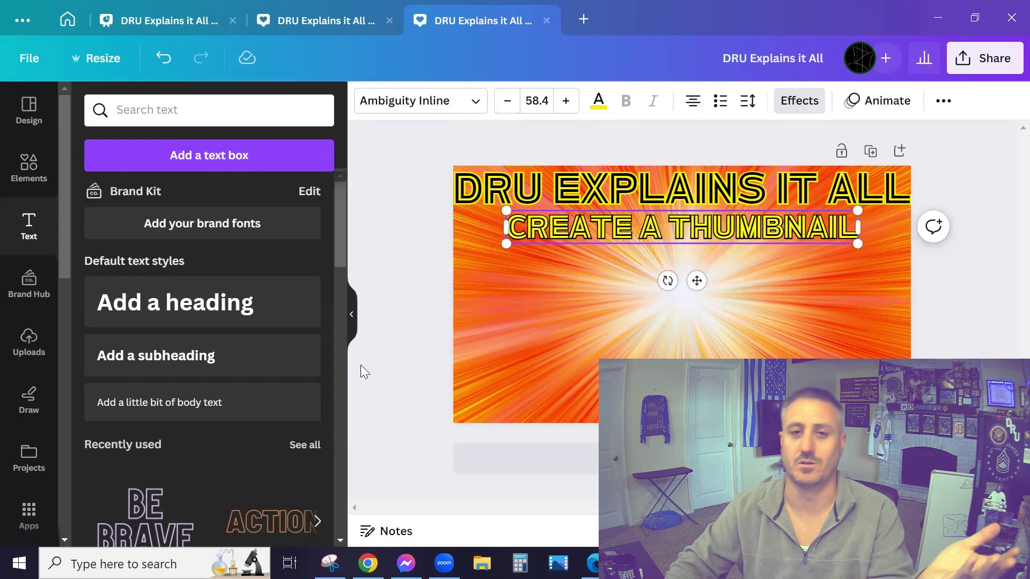
left_click(392, 212)
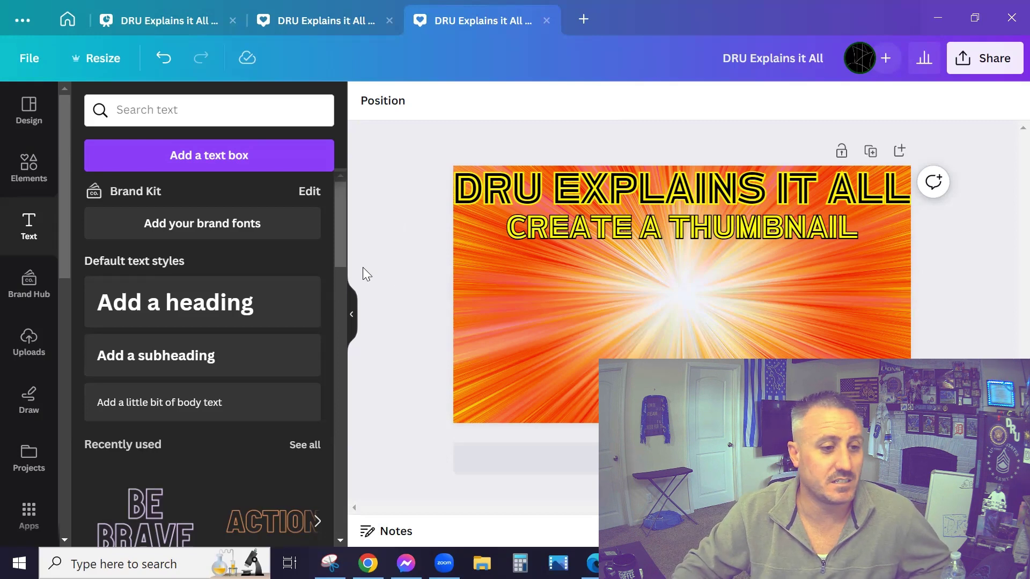
Find the grey-on-black DRU Worldwide logo among the uploaded images and add it to the thumbnail
left_click(30, 339)
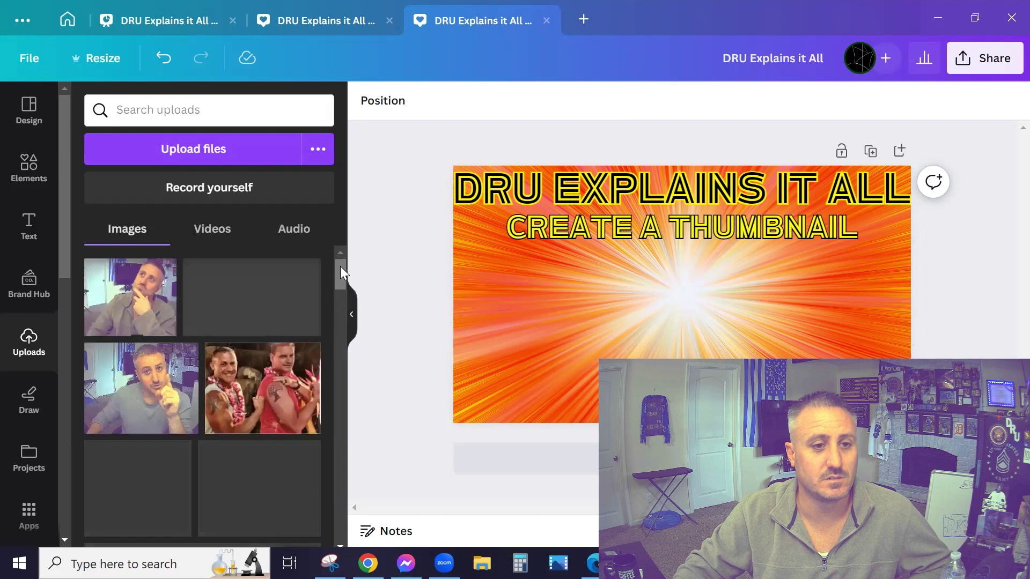
left_click_drag(340, 266, 337, 428)
scroll(337, 428, "down", 10)
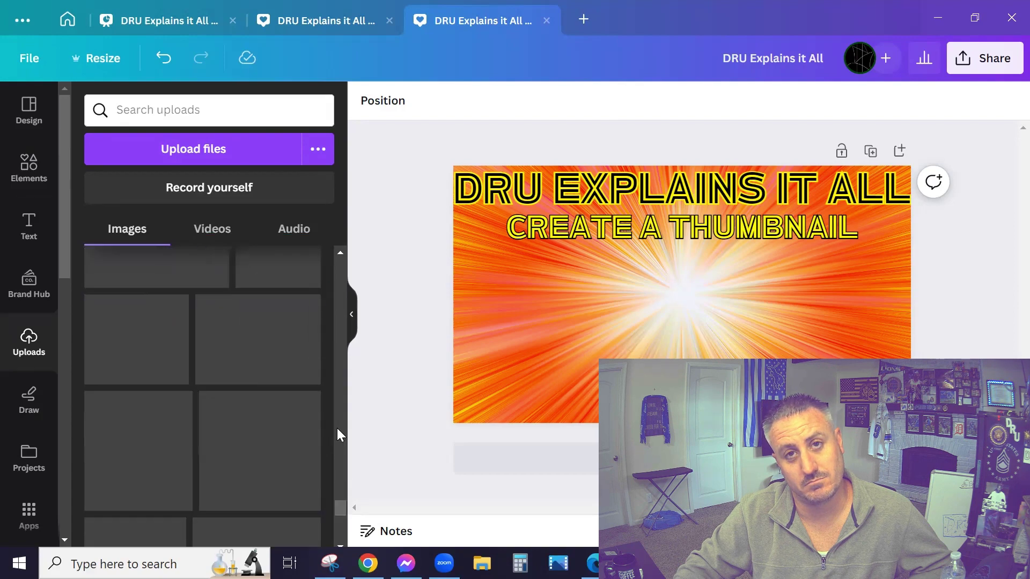
scroll(337, 433, "up", 5)
scroll(336, 428, "down", 5)
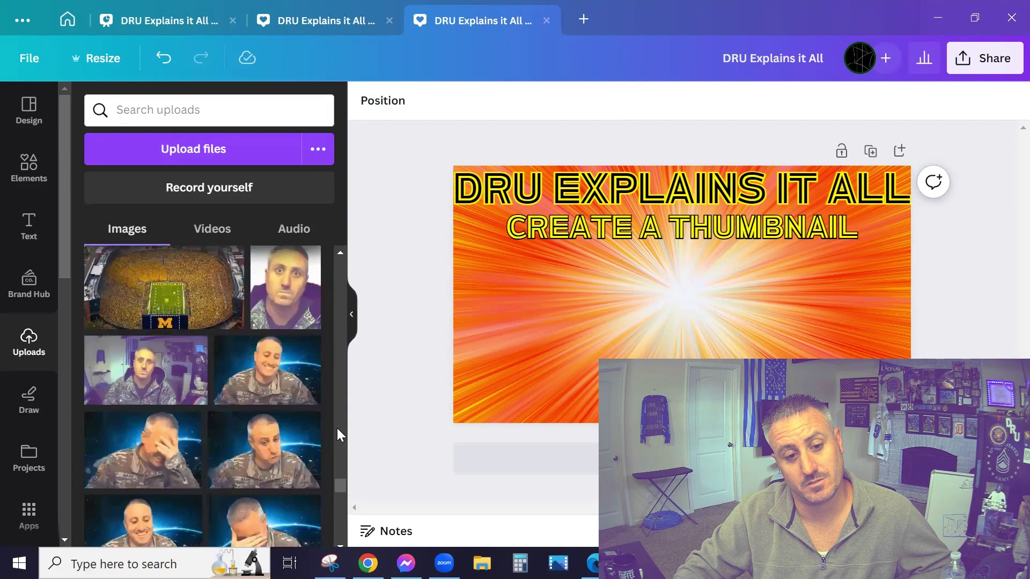
scroll(337, 428, "down", 8)
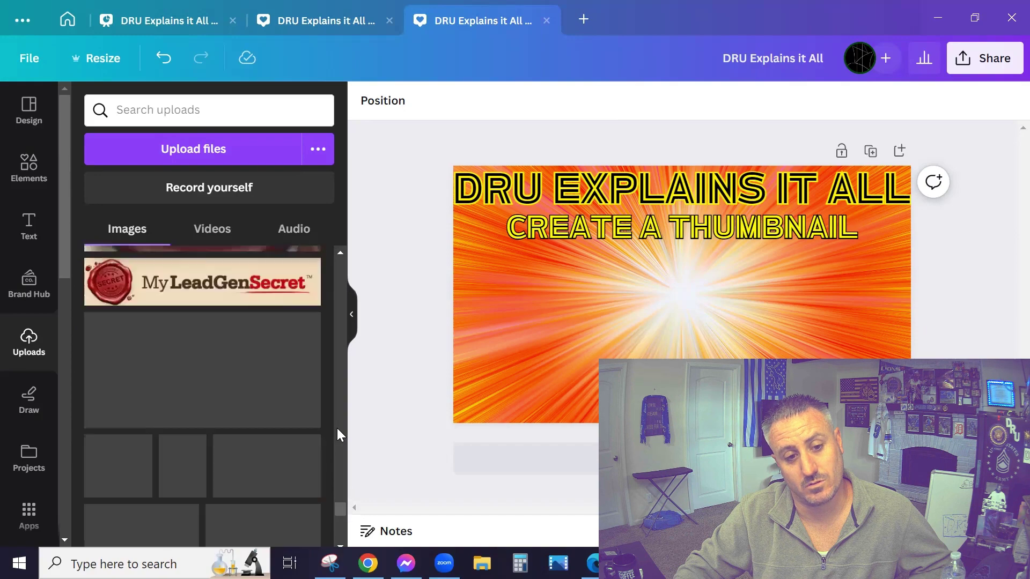
scroll(336, 428, "up", 4)
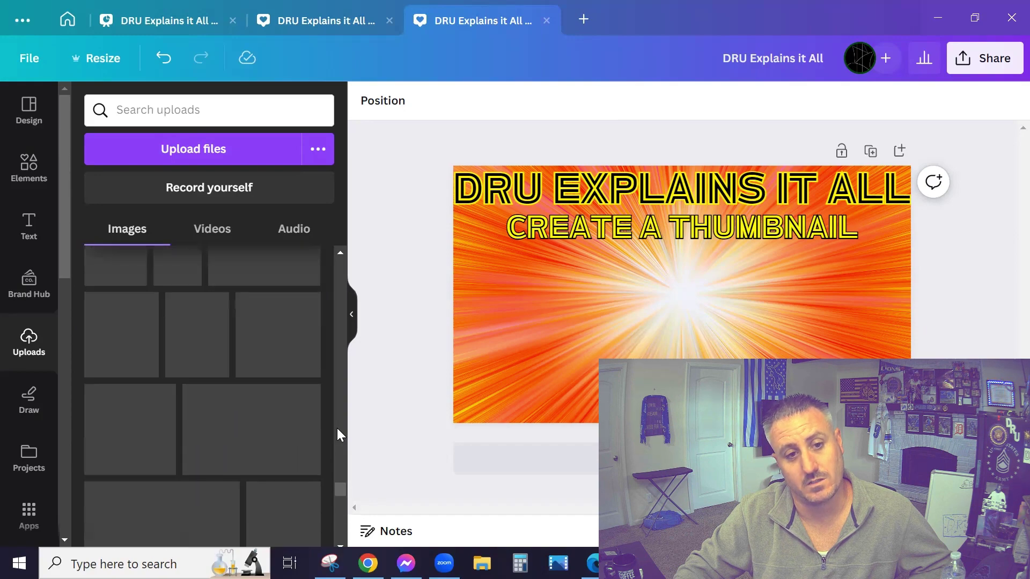
scroll(337, 428, "down", 6)
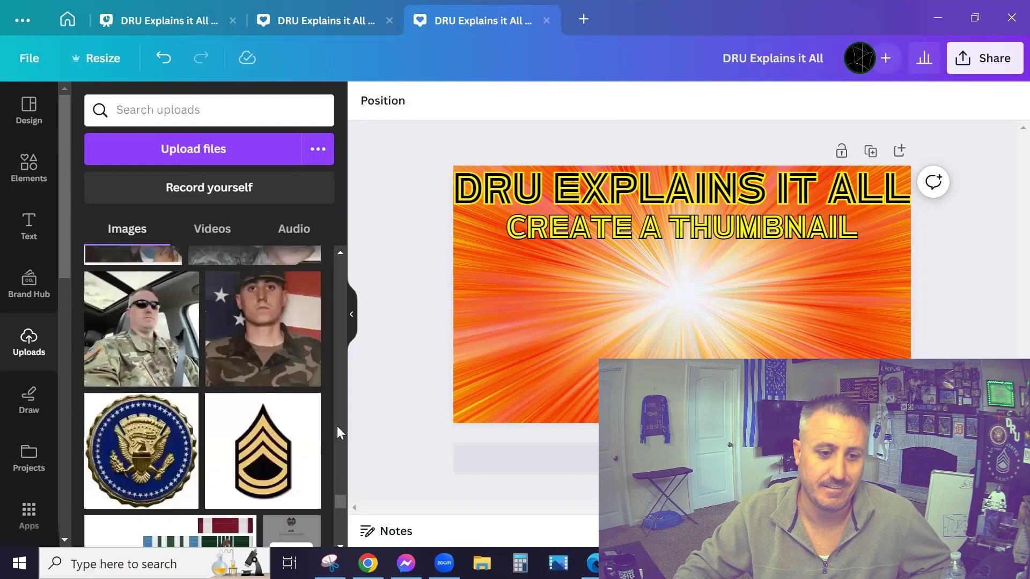
scroll(337, 426, "down", 4)
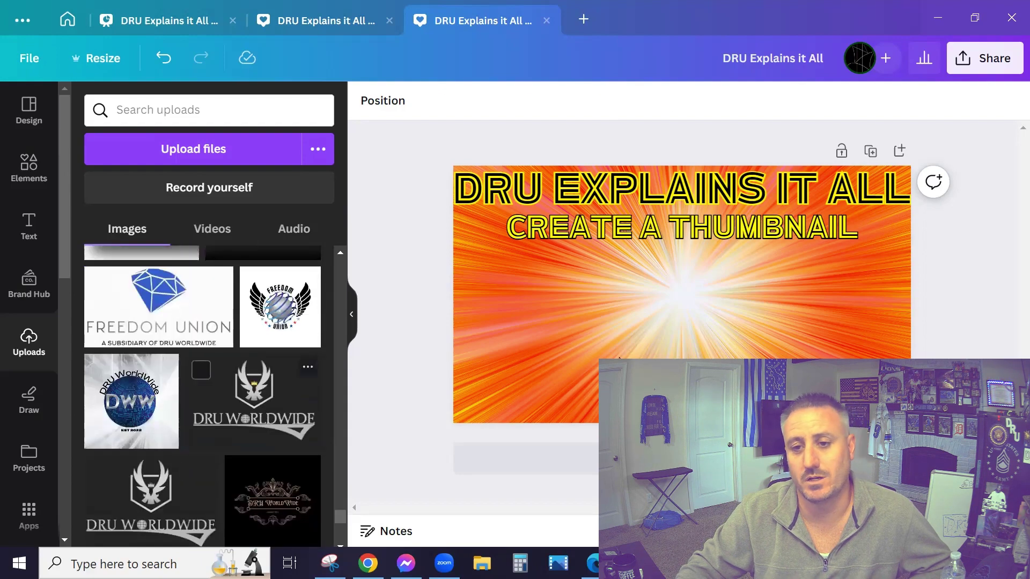
left_click(270, 408)
Shrink the DRU Worldwide logo, fit it into the thumbnail's lower-right corner, and deselect it
left_click_drag(600, 257, 686, 298)
left_click_drag(779, 324, 906, 383)
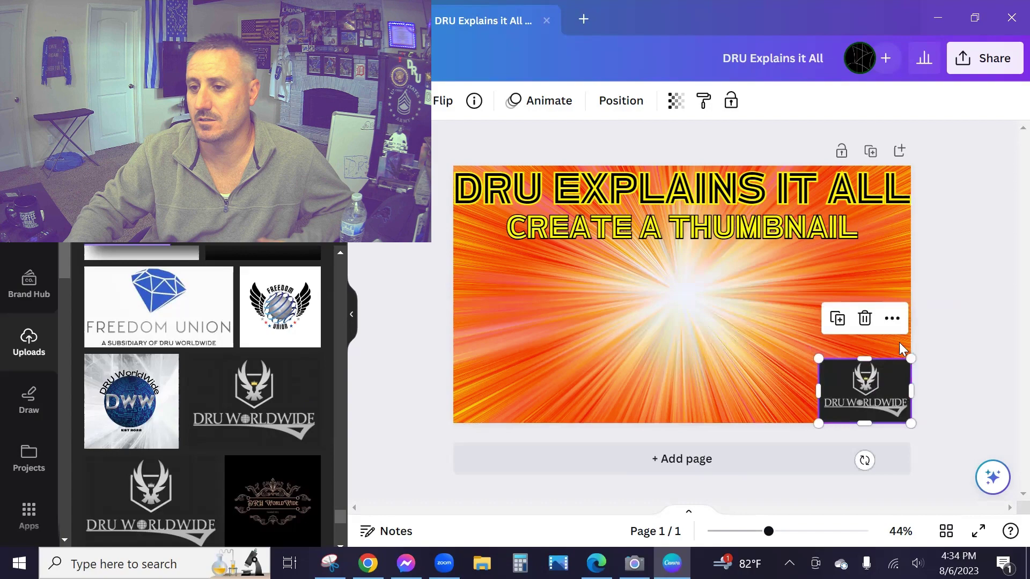
left_click(955, 295)
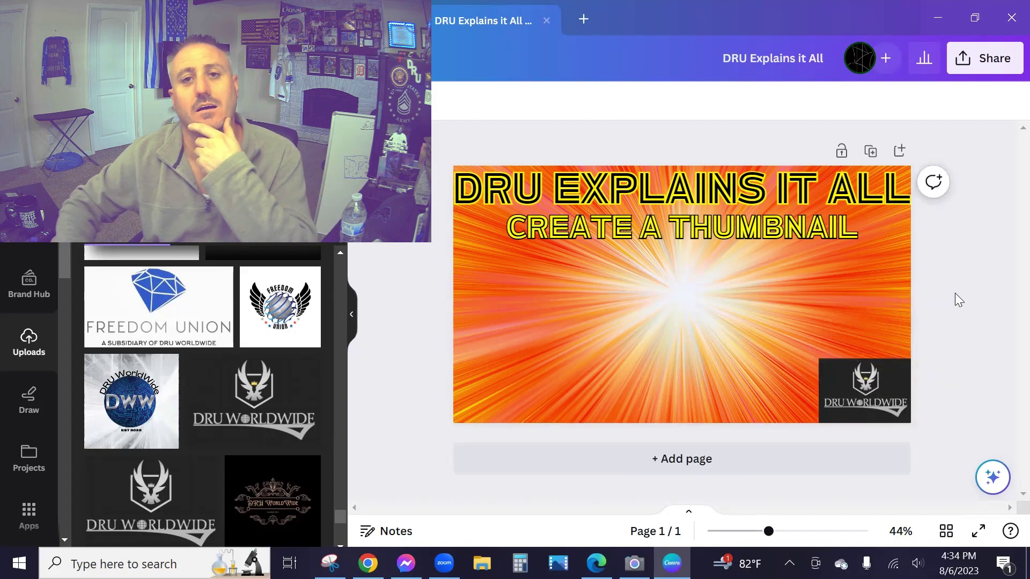
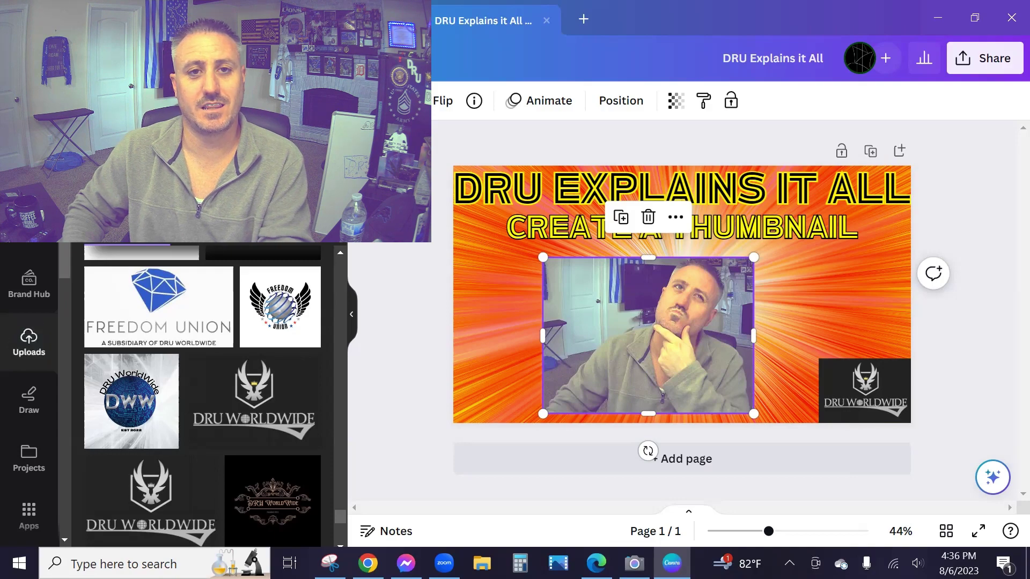
Remove the background of the thinking-pose photo, then enlarge the cut-out and shift it right so it overlaps the logo
left_click(383, 101)
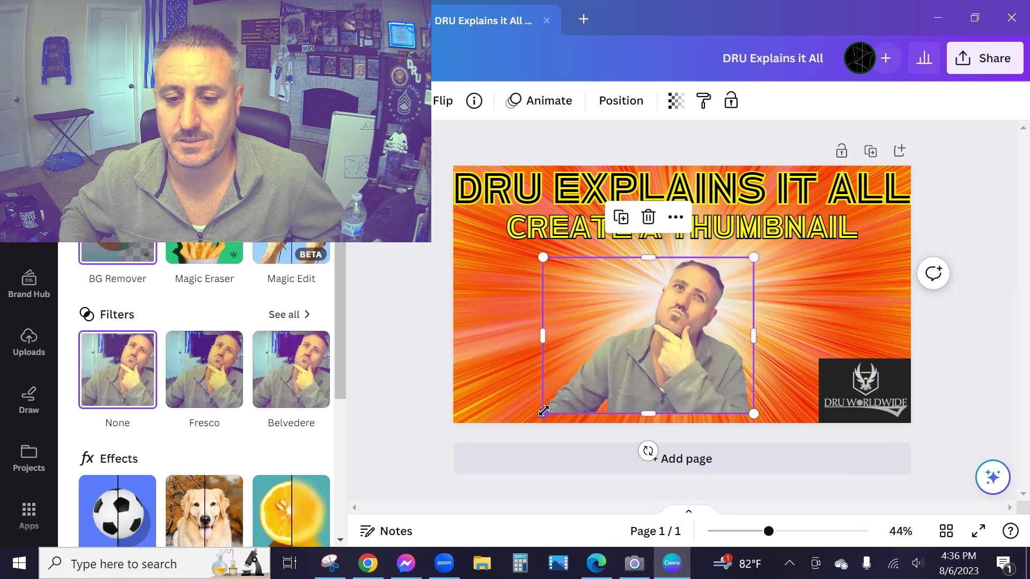
left_click_drag(530, 424, 530, 424)
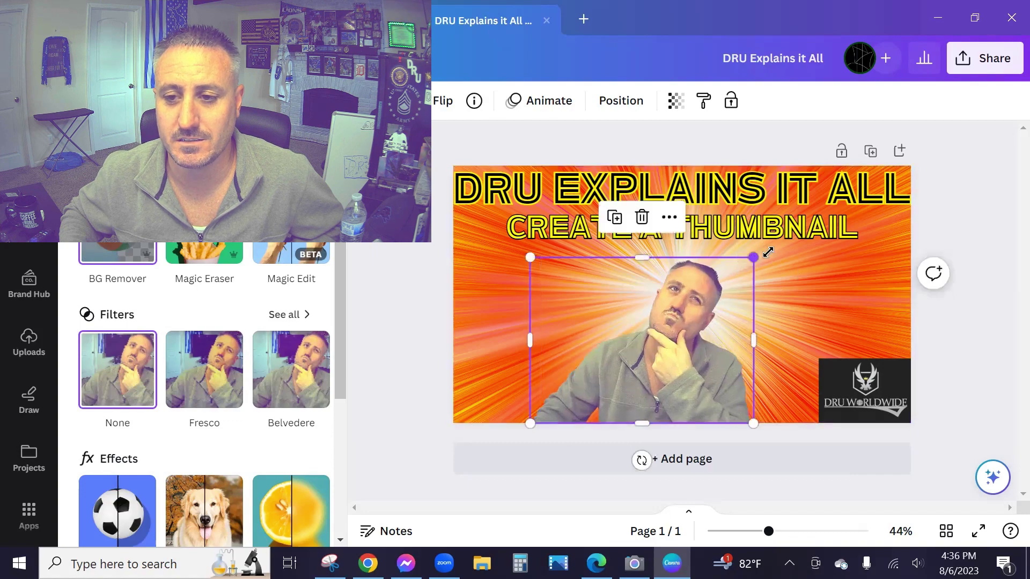
left_click_drag(768, 252, 795, 235)
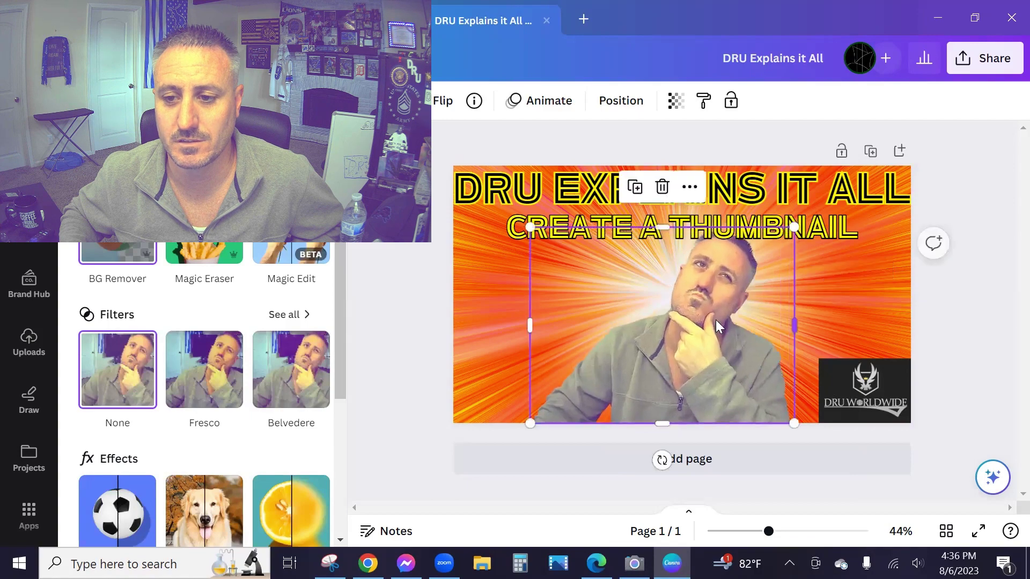
left_click_drag(692, 341, 730, 343)
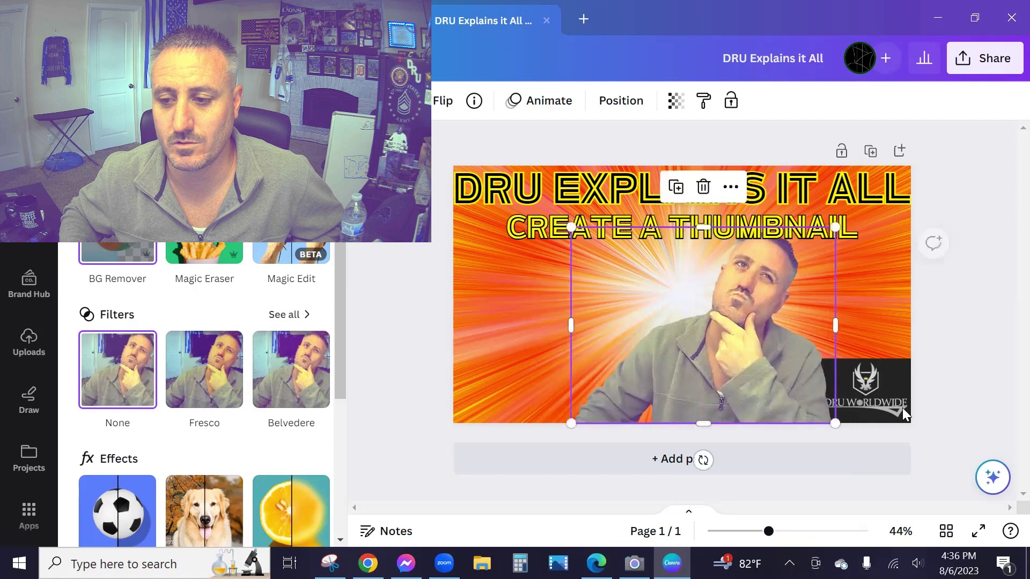
Bring the DRU Worldwide logo to the front so it sits above the photo cut-out
left_click(880, 386)
right_click(881, 386)
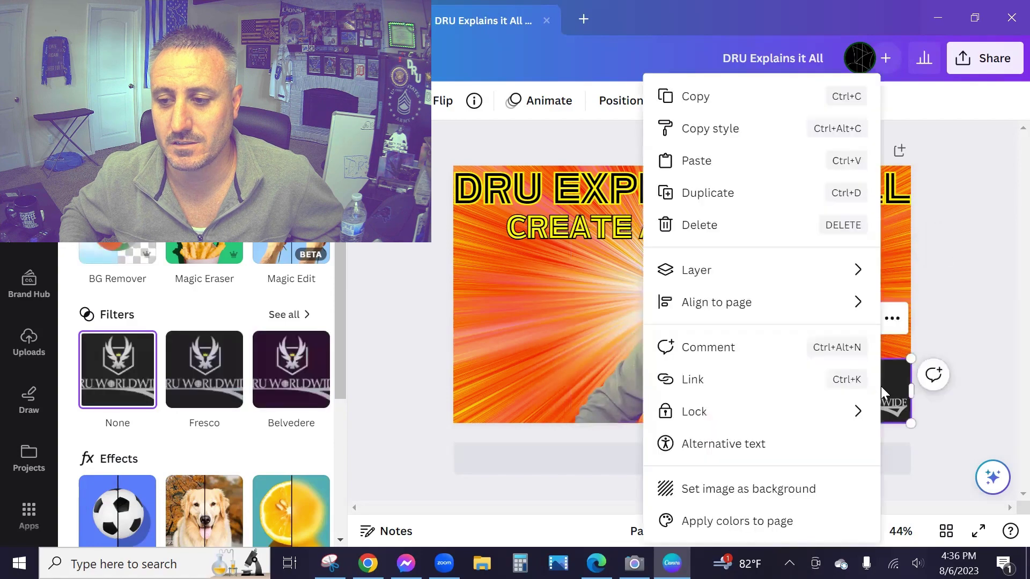
mouse_move(818, 278)
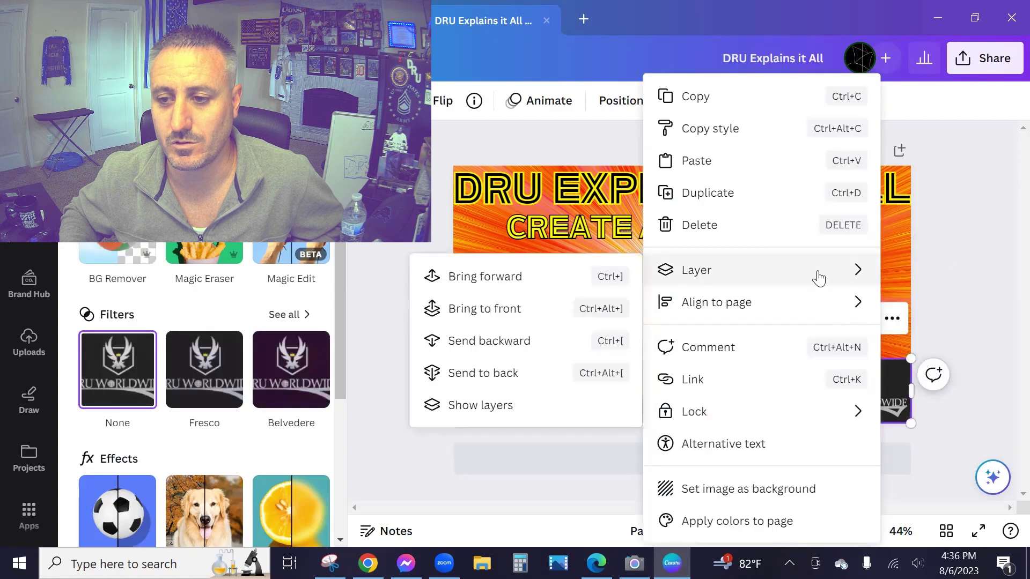
left_click(491, 315)
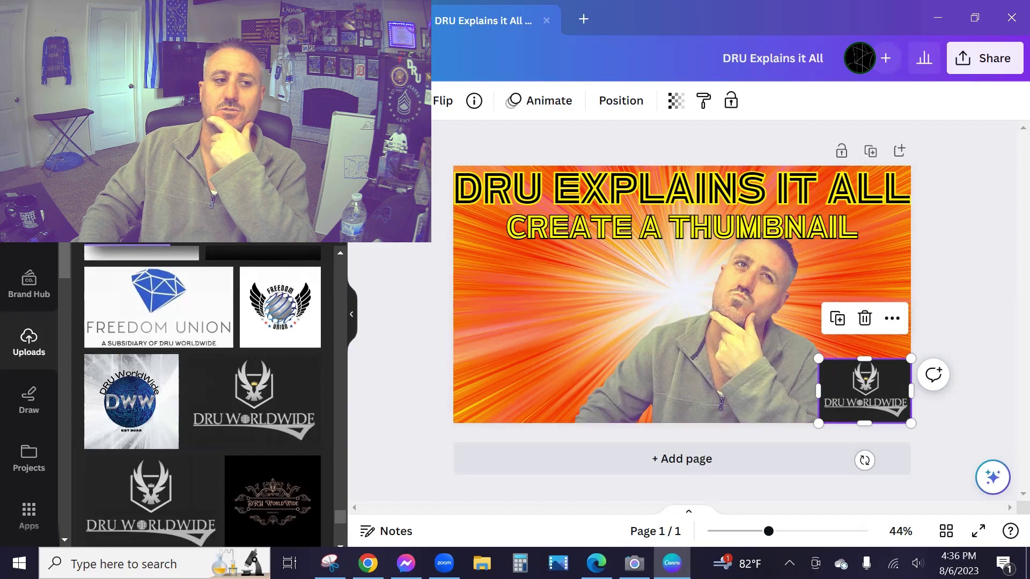
Search the elements for "thum", add the grey thumb graphic showing its nail, and place it at the thumbnail's left side
left_click(29, 168)
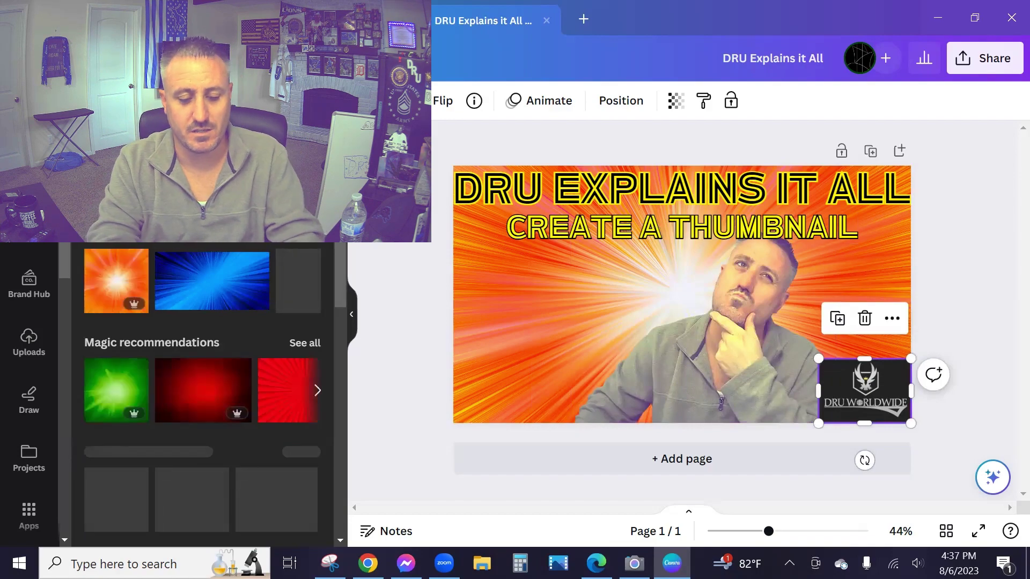
type("thum")
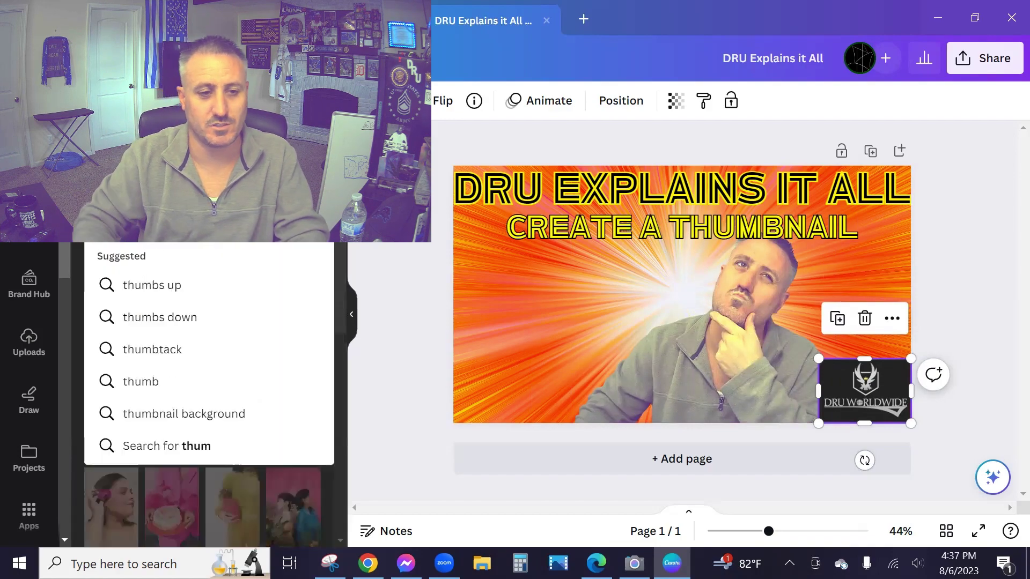
key("Return")
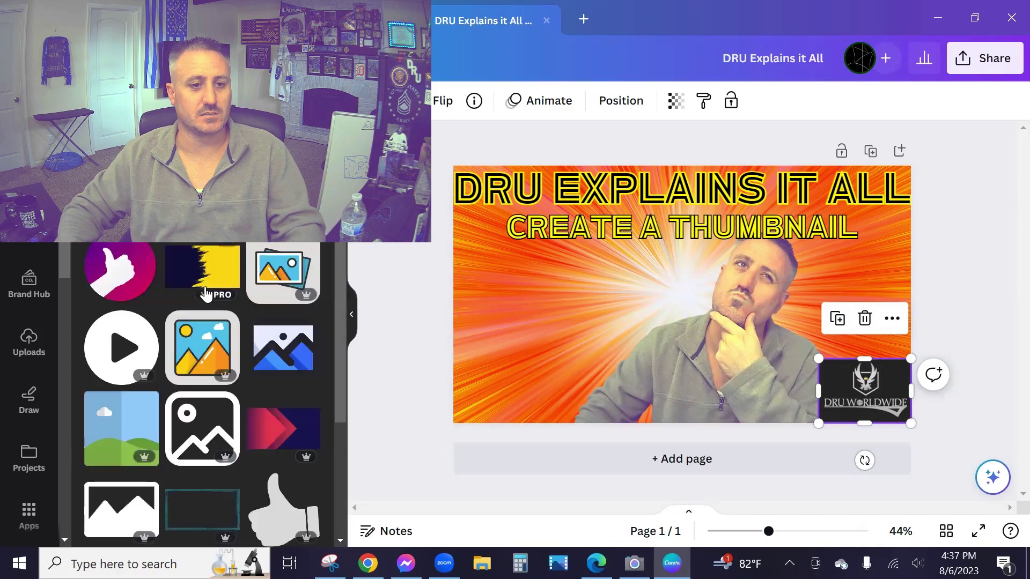
scroll(205, 294, "down", 3)
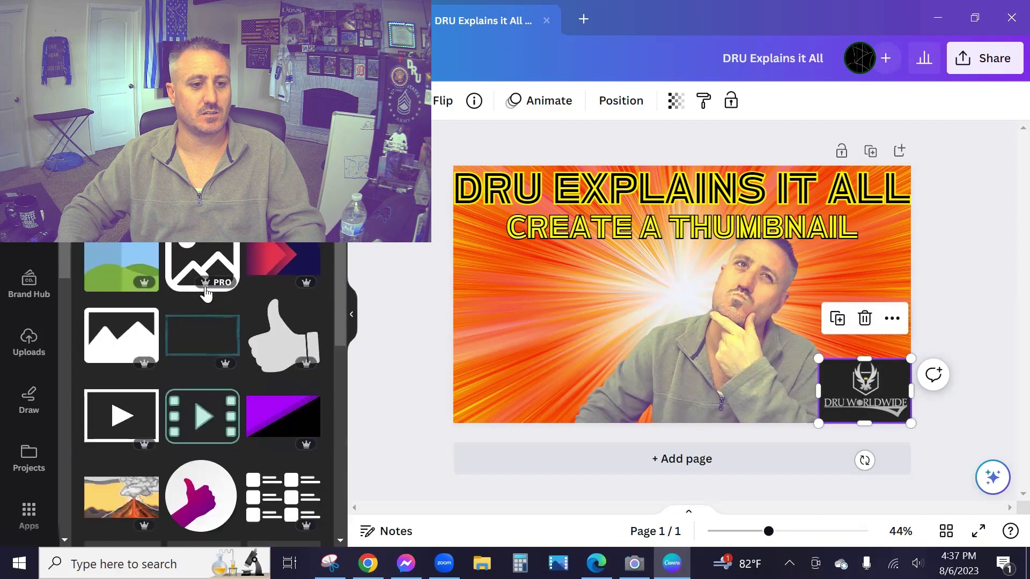
scroll(205, 294, "down", 3)
scroll(206, 294, "down", 3)
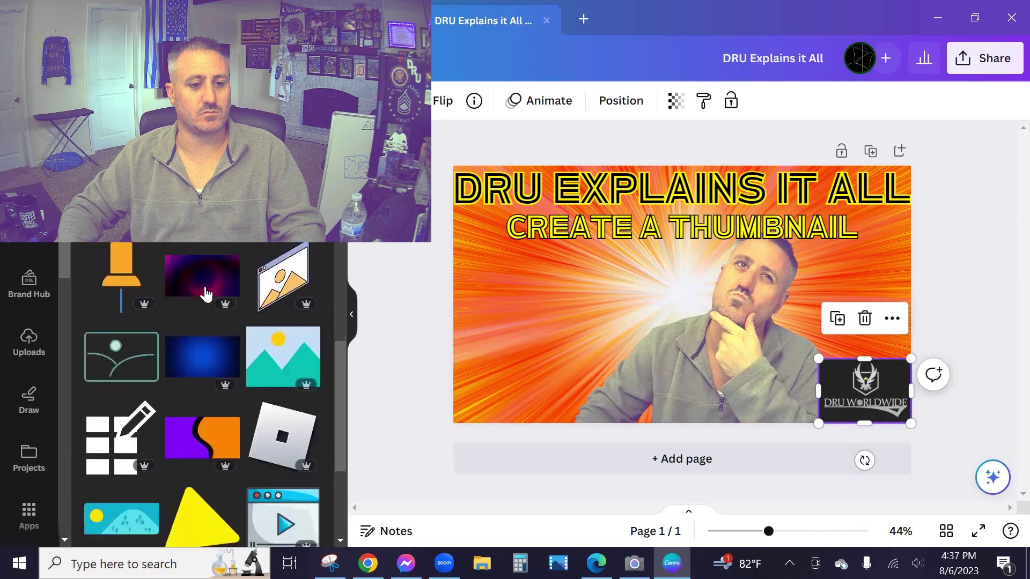
scroll(205, 294, "down", 2)
scroll(206, 294, "down", 2)
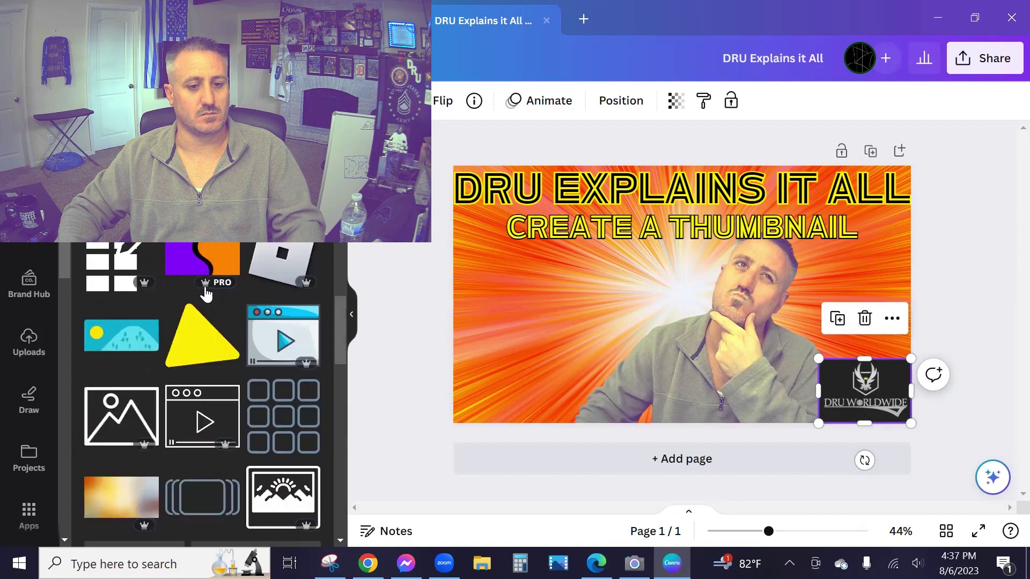
scroll(206, 294, "down", 5)
scroll(206, 294, "down", 8)
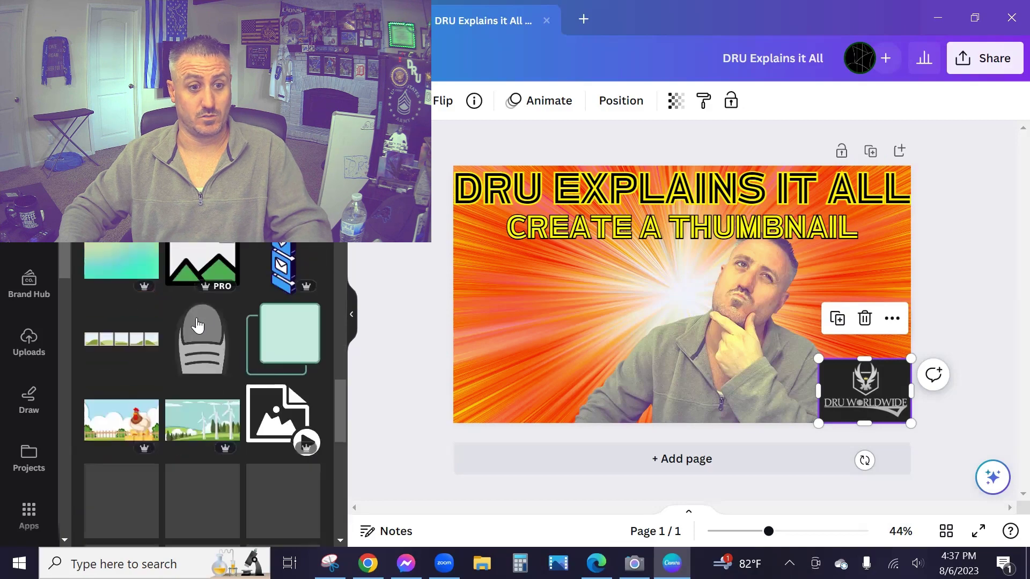
left_click(200, 340)
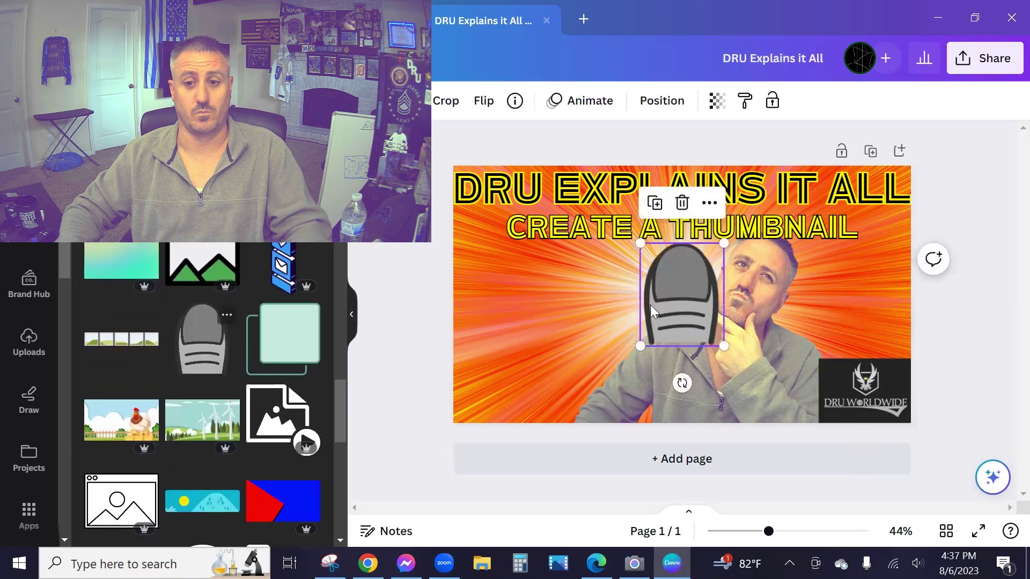
left_click_drag(695, 302, 518, 340)
Add the orange pushpin graphic from further down the results and place it between the grey thumb and the photo cut-out
scroll(222, 342, "down", 5)
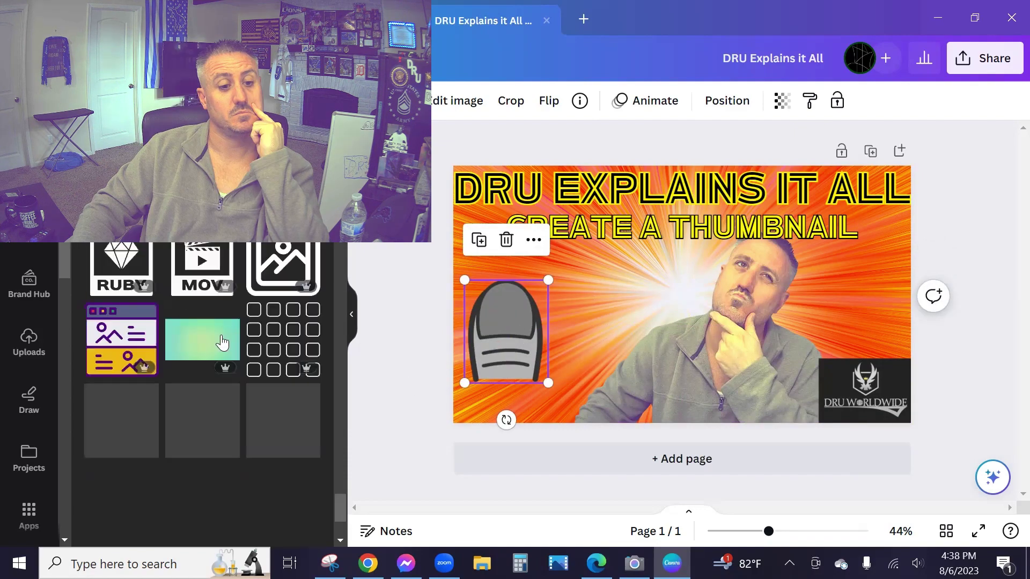
scroll(222, 342, "down", 5)
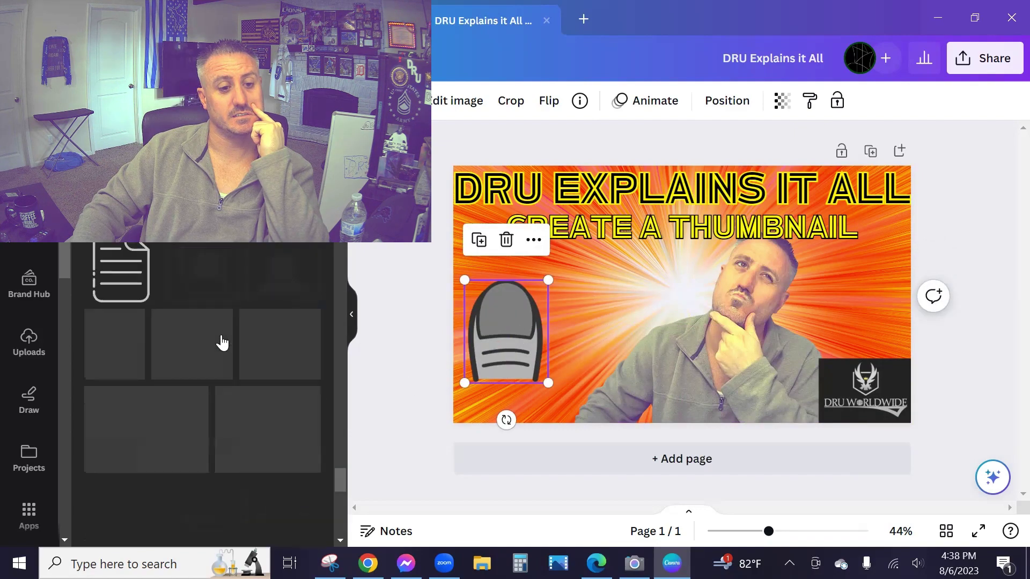
scroll(222, 343, "down", 3)
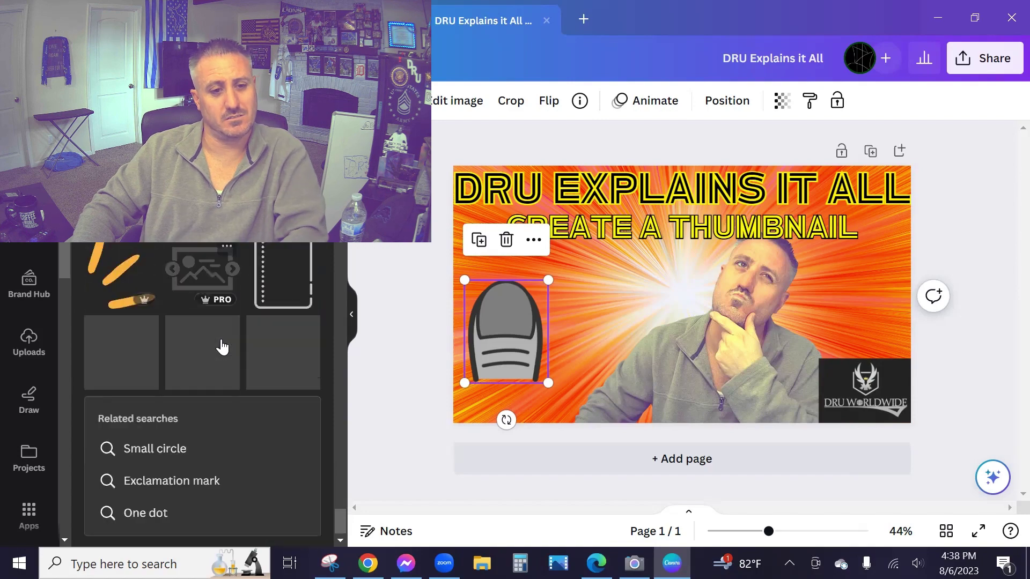
scroll(222, 347, "down", 3)
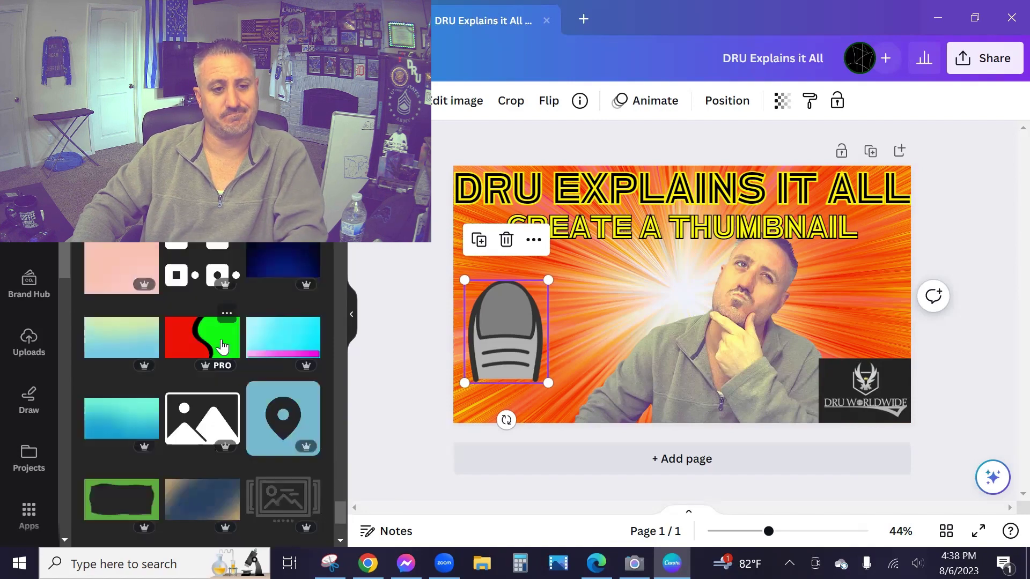
scroll(222, 347, "down", 5)
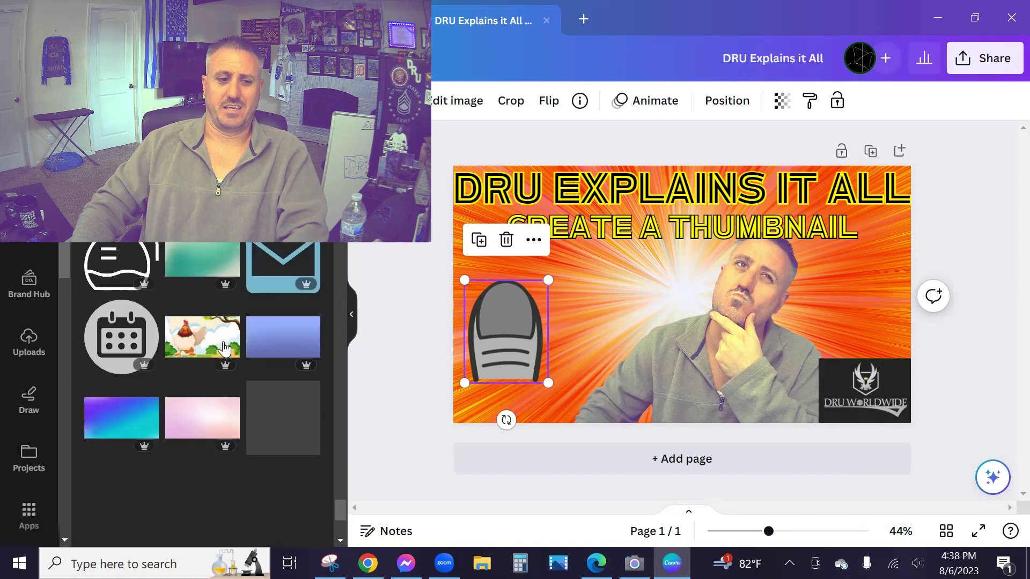
scroll(224, 349, "down", 5)
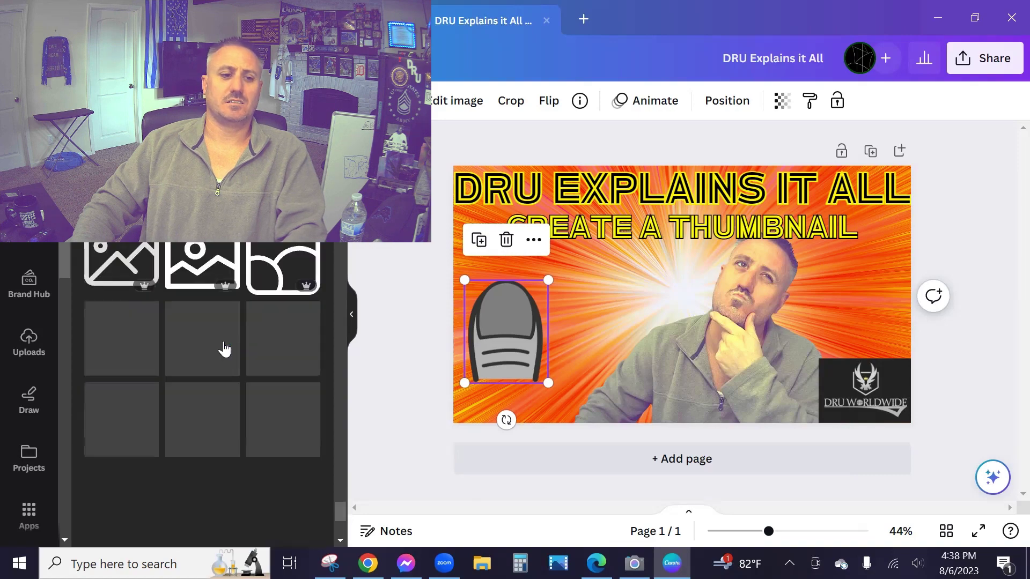
scroll(224, 349, "down", 2)
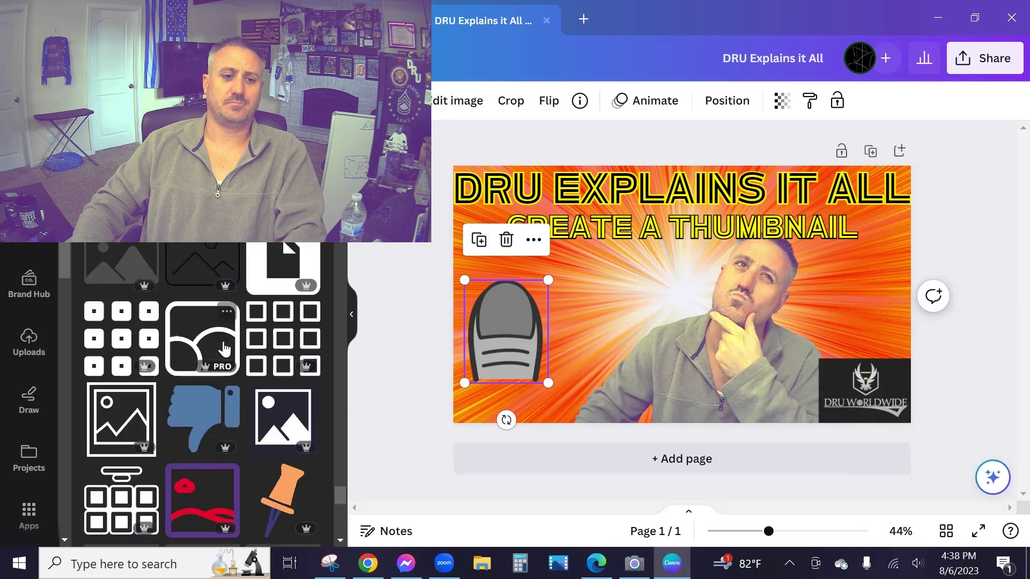
scroll(225, 350, "down", 4)
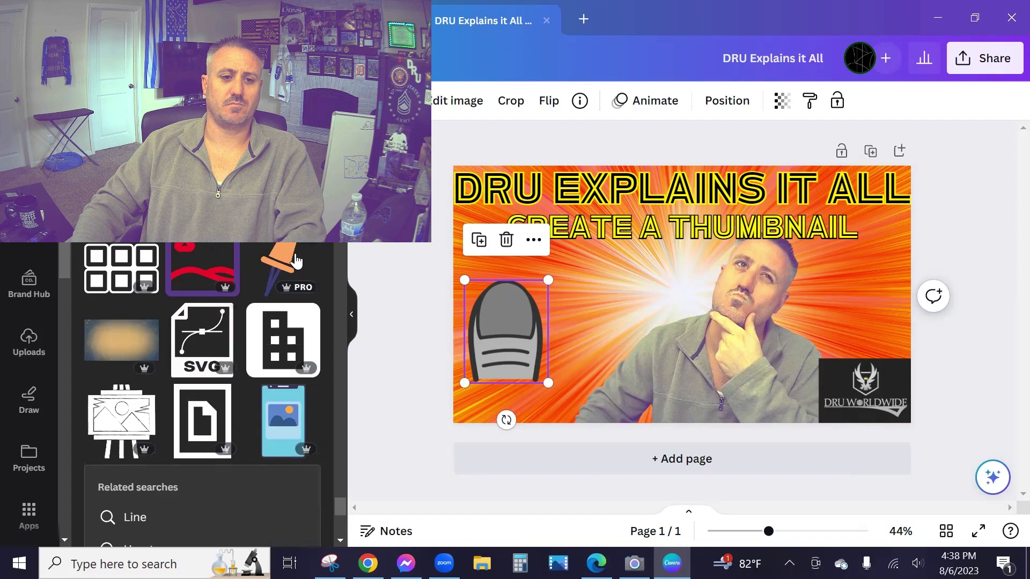
left_click(284, 270)
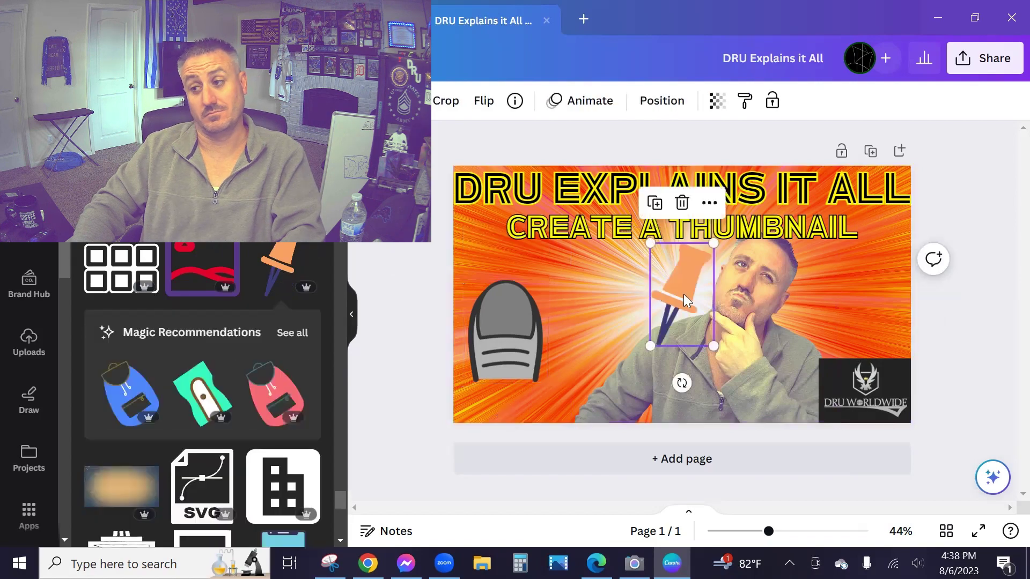
left_click_drag(662, 294, 599, 297)
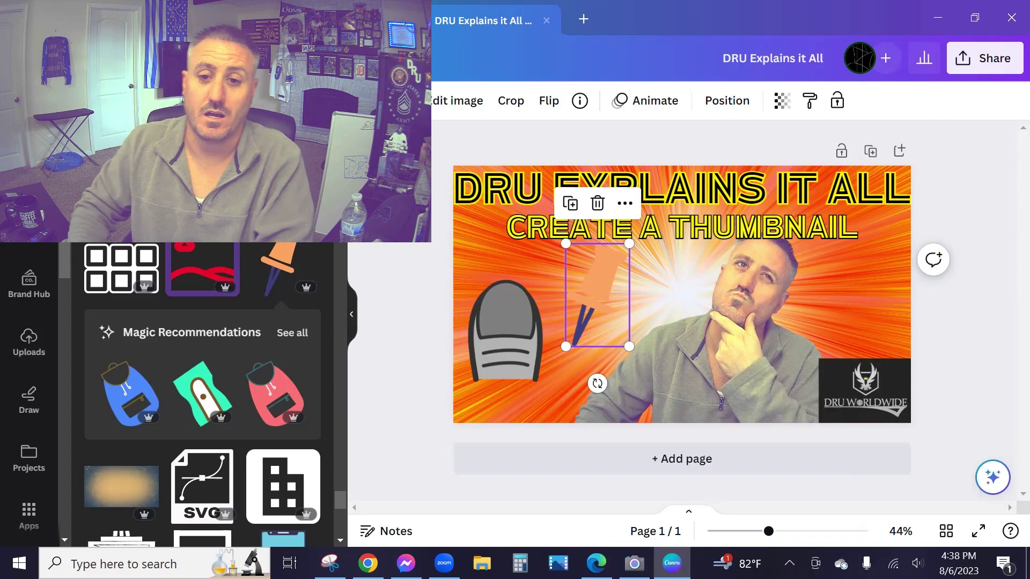
Recolor the pushpin yellow with a black needle, and give the thumb tan skin and a white nail
left_click(374, 101)
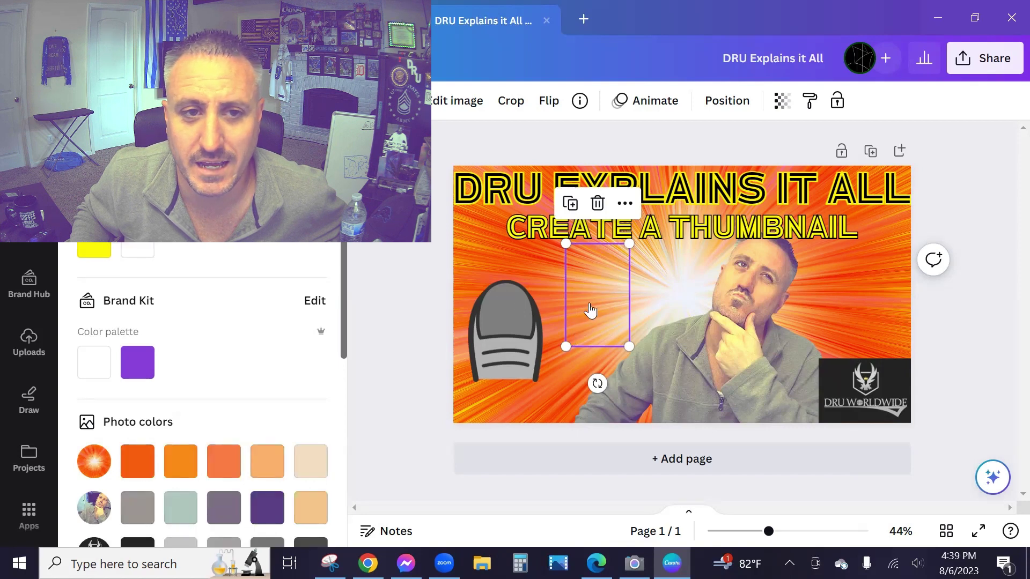
left_click(518, 338)
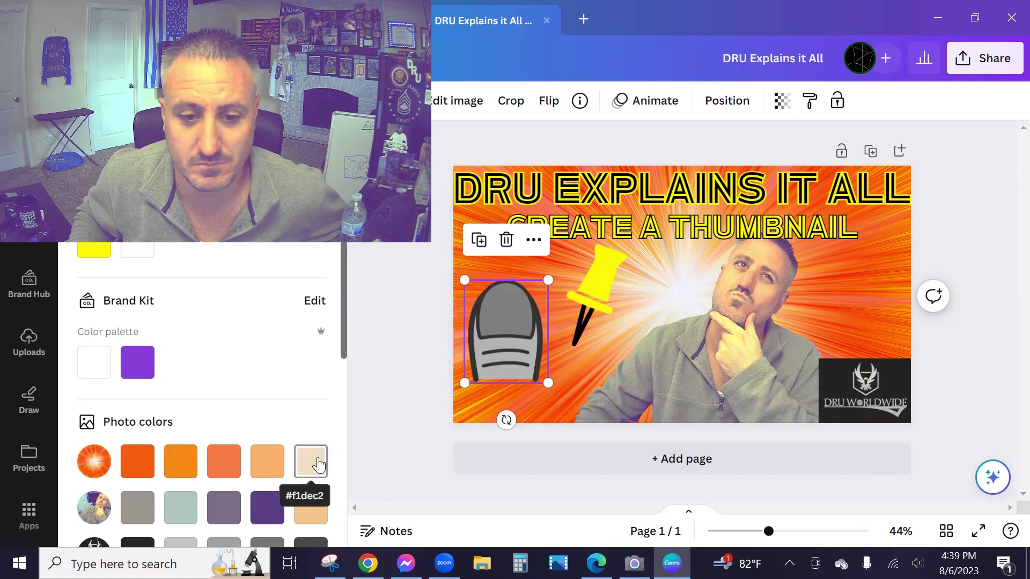
left_click(312, 518)
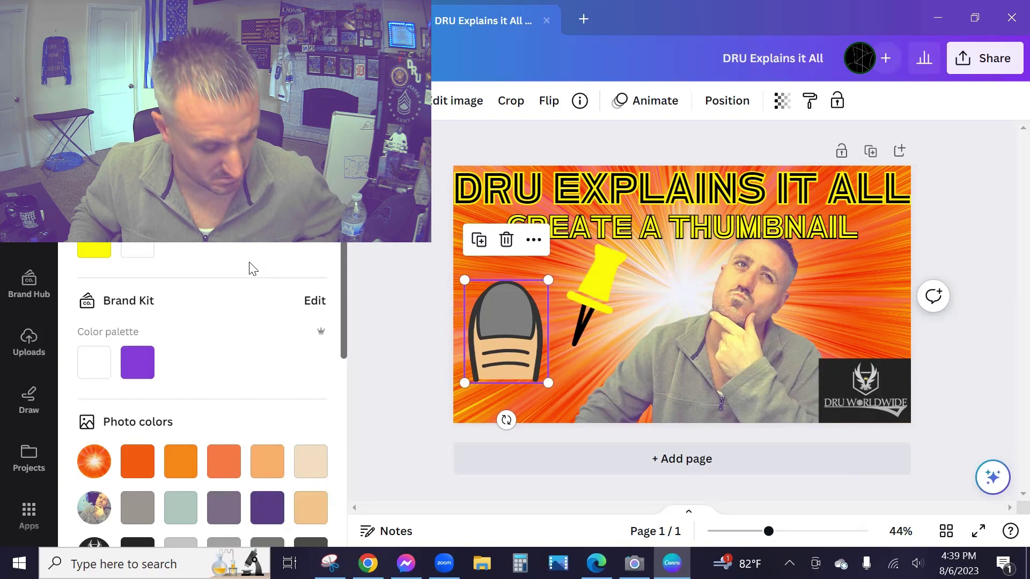
scroll(267, 375, "down", 3)
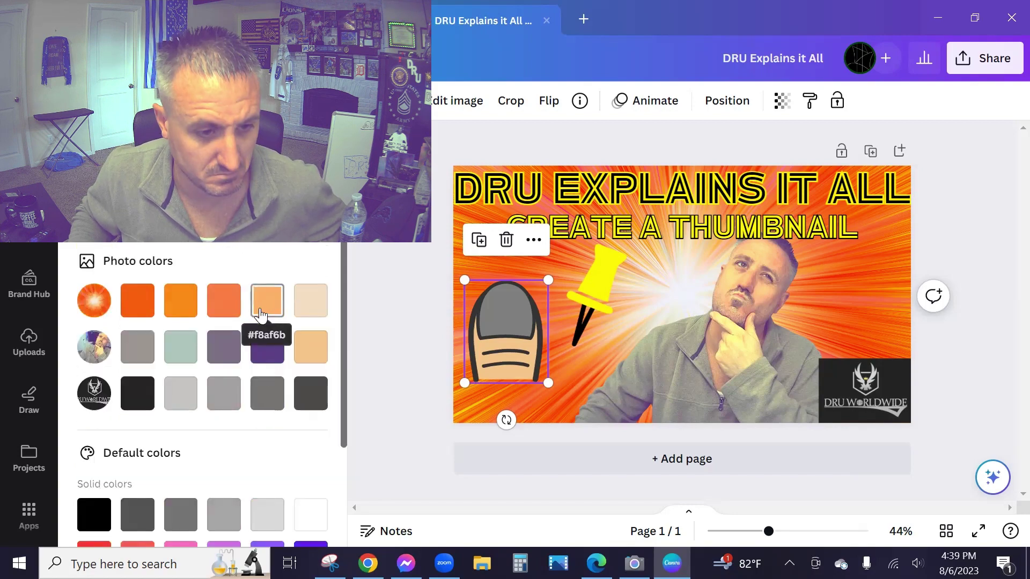
scroll(260, 315, "up", 3)
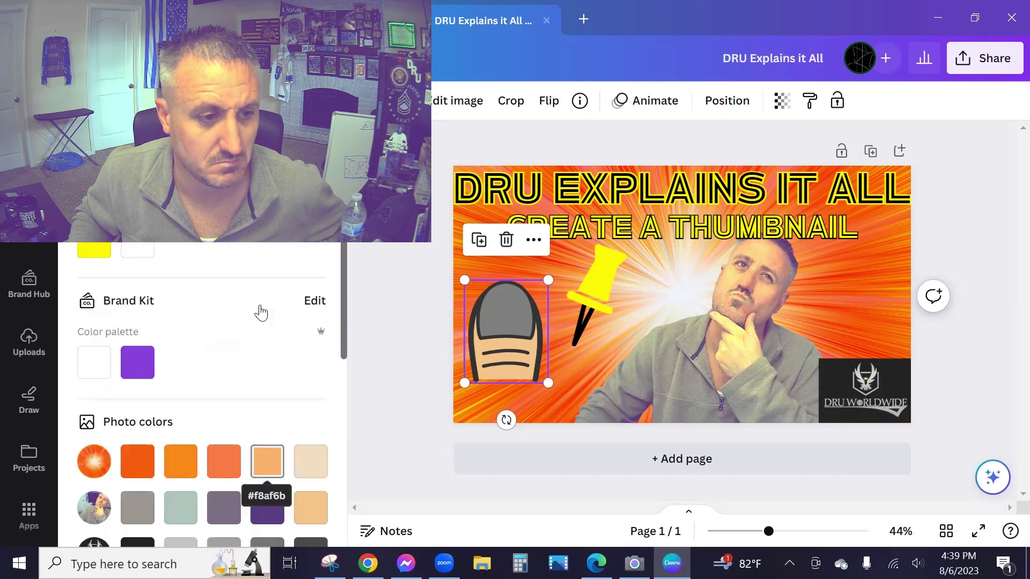
left_click(94, 249)
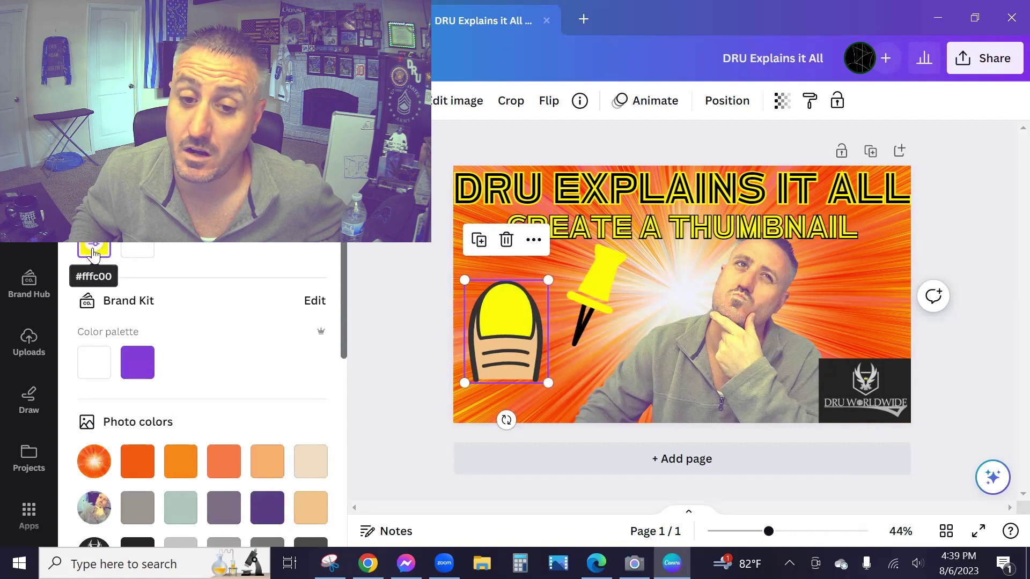
left_click(136, 251)
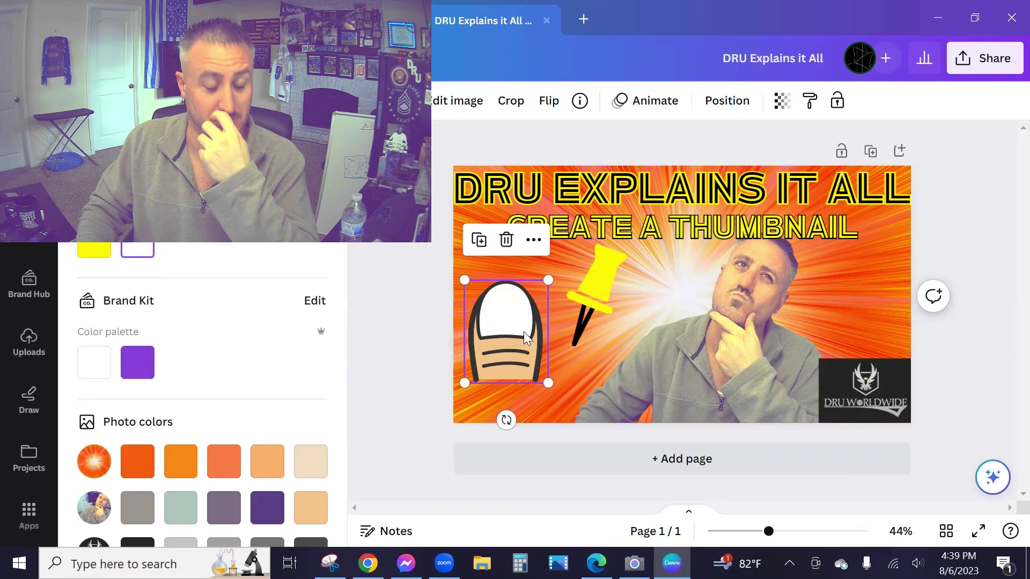
Shift the thumb slightly toward the pushpin, then rotate the pushpin to 33° and place its point over the nail
left_click_drag(546, 345, 563, 353)
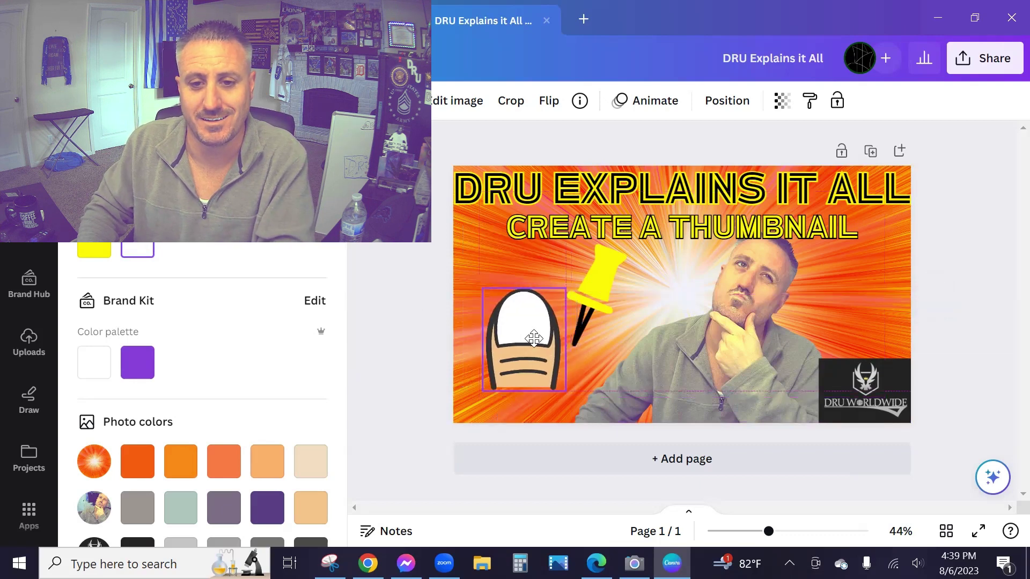
left_click(623, 302)
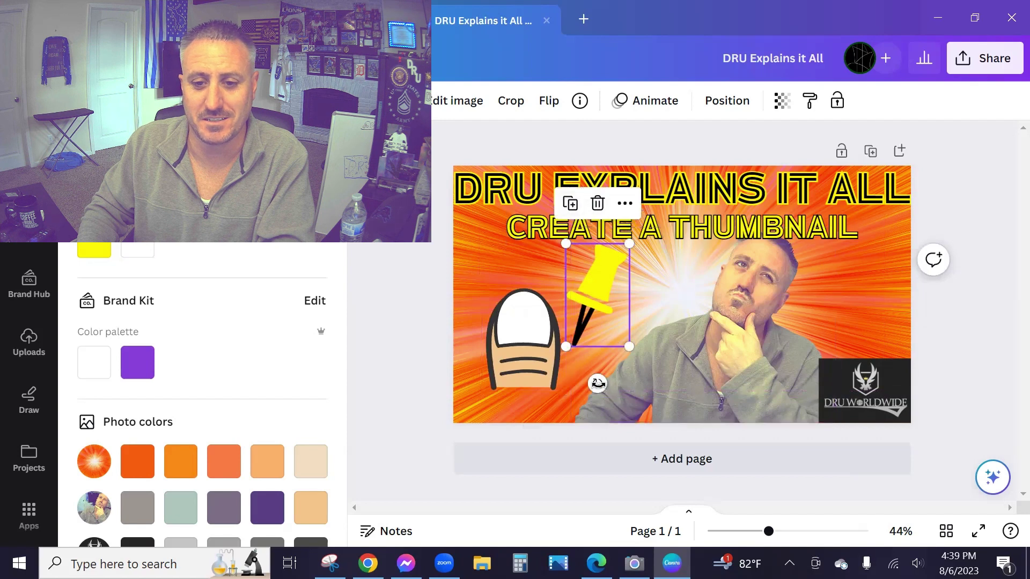
left_click_drag(597, 383, 548, 374)
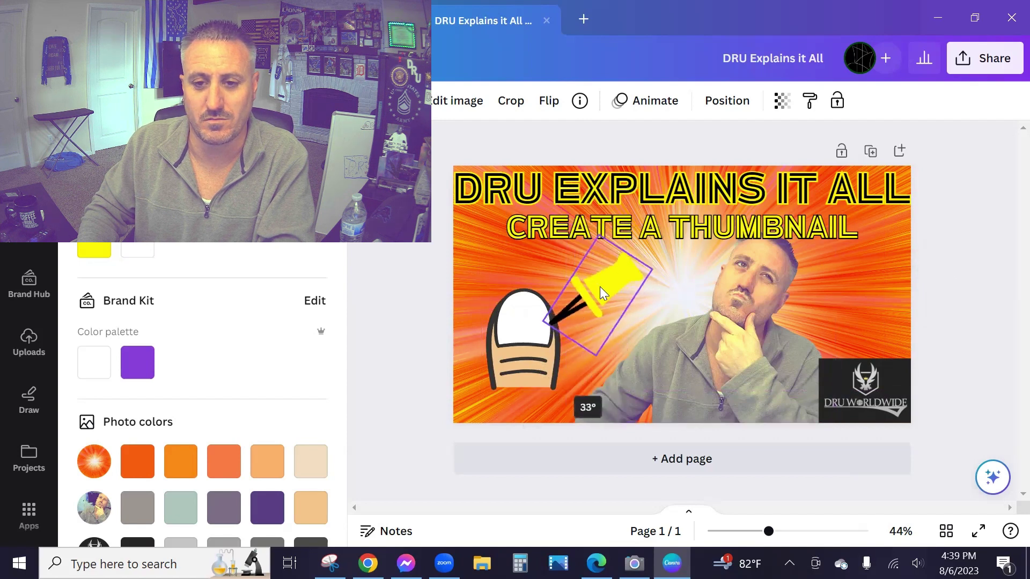
left_click_drag(600, 287, 583, 288)
Bring the thumb graphic forward one layer so it covers the pushpin's point
left_click(526, 319)
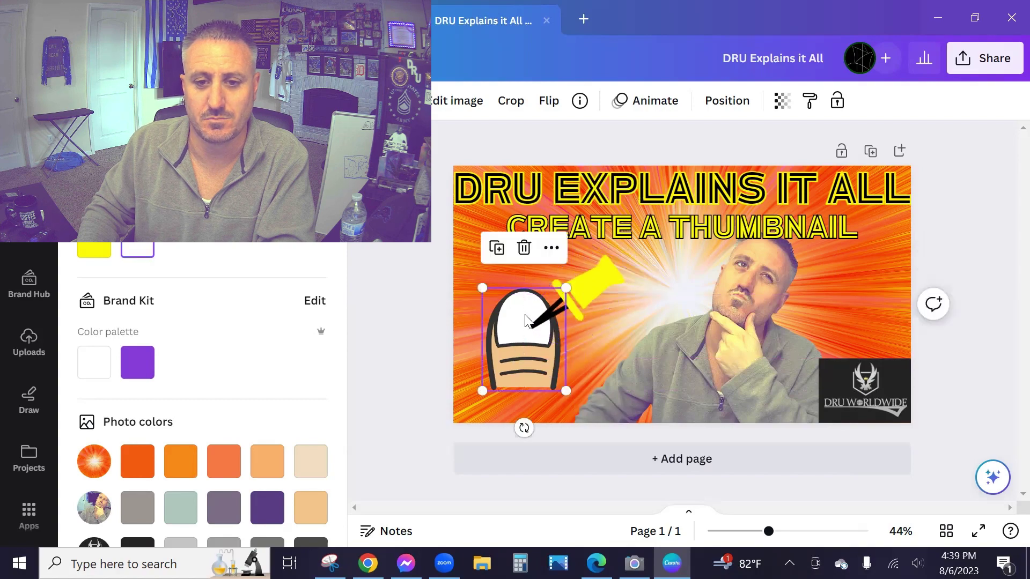
right_click(513, 337)
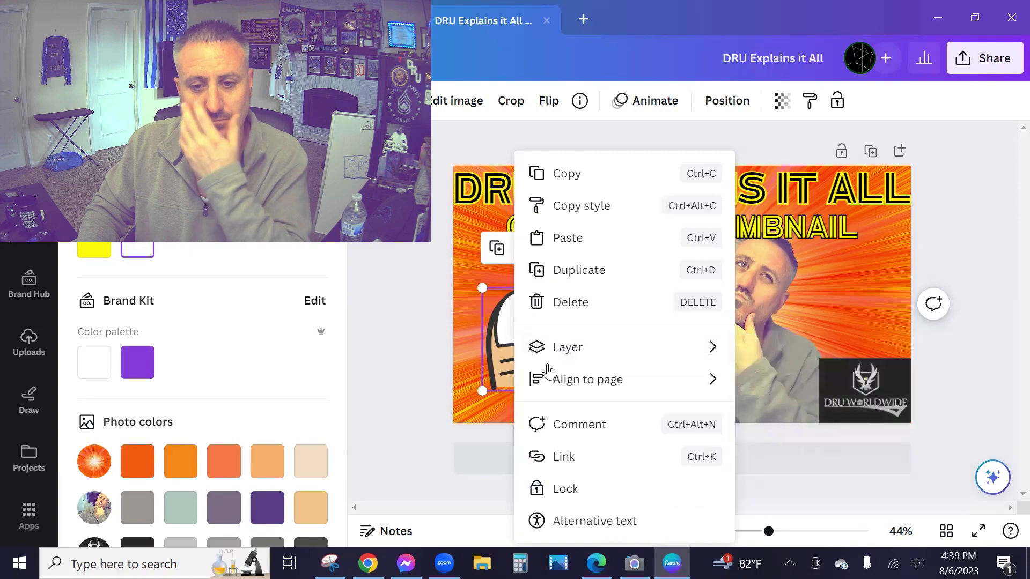
mouse_move(604, 350)
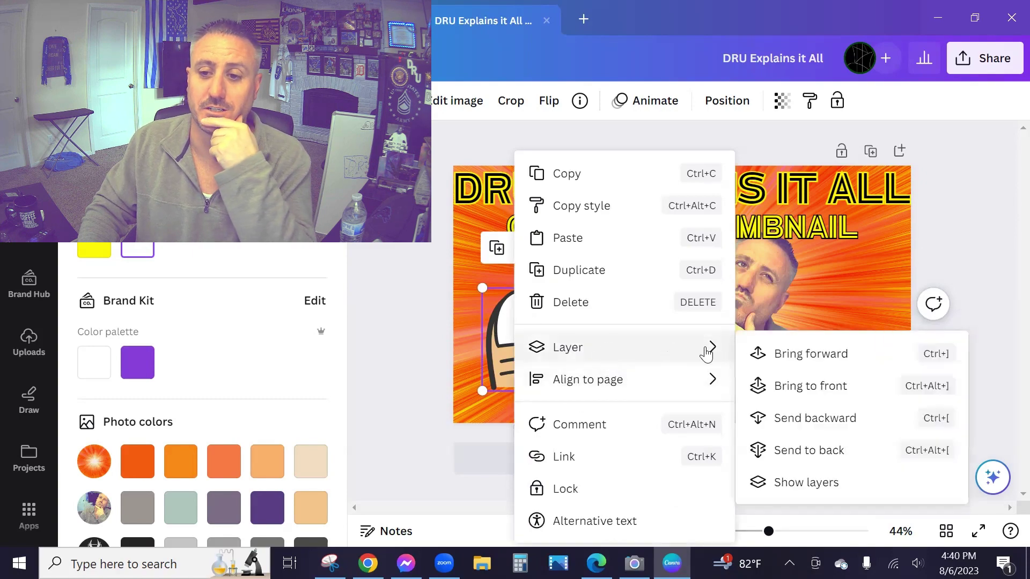
left_click(777, 356)
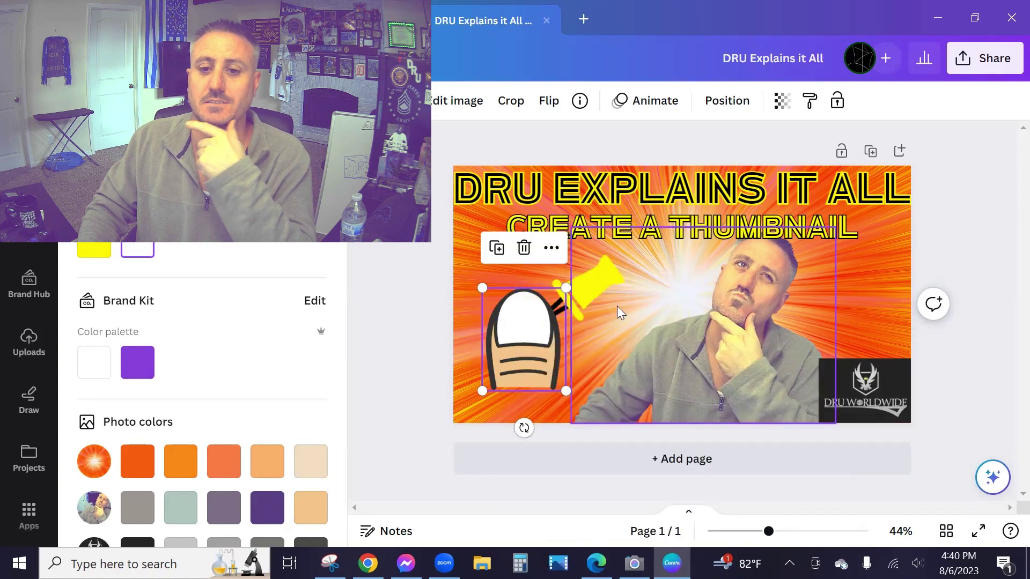
Nudge the pushpin up and slightly right so its needle meets the upper edge of the thumb, then deselect it
left_click(597, 283)
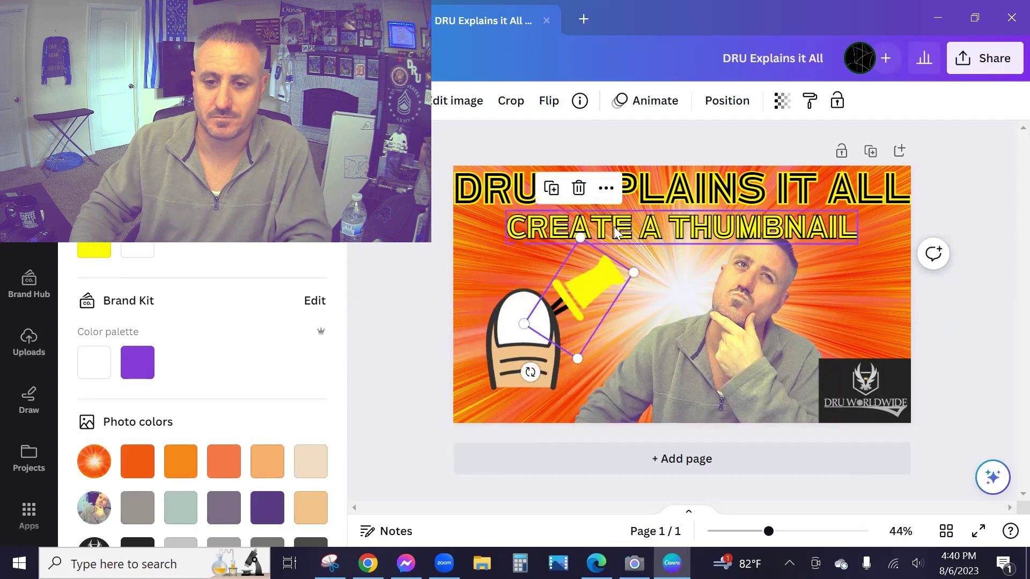
left_click_drag(602, 279, 600, 270)
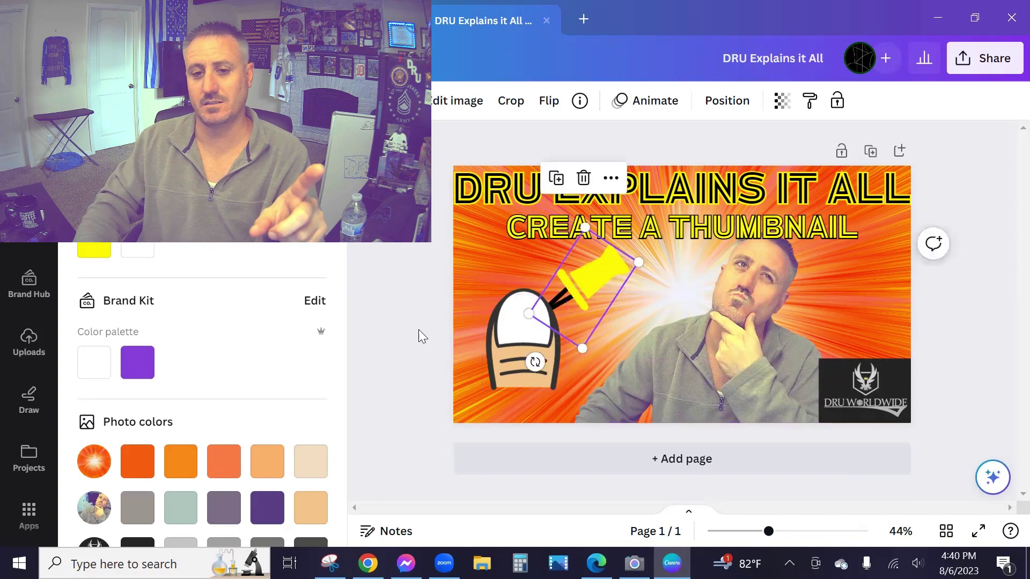
left_click(592, 281)
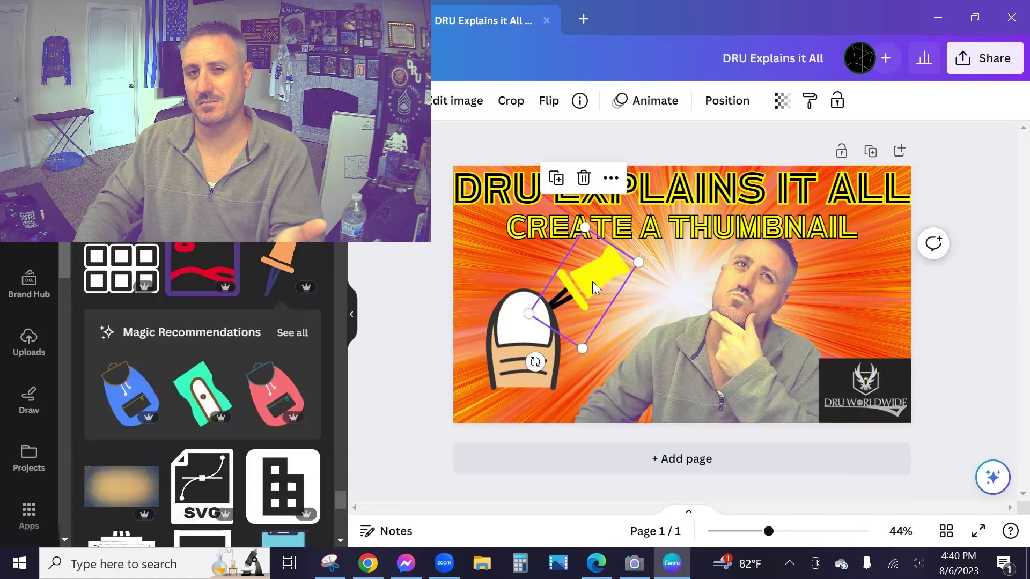
left_click(436, 320)
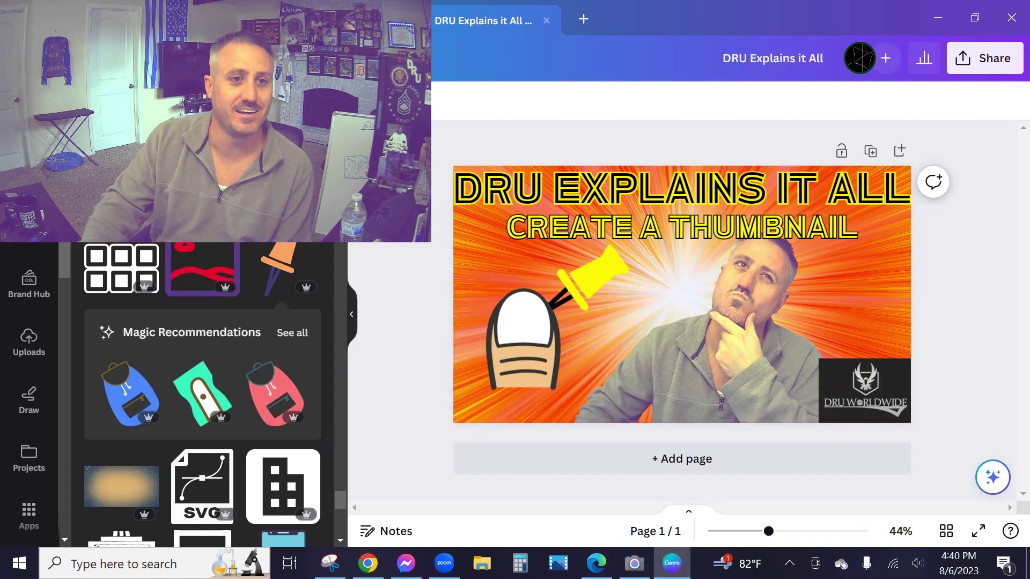
Add a rounded rectangular frame from the elements and place it over the thumb and pushpin beside the photo cut-out
left_click(283, 109)
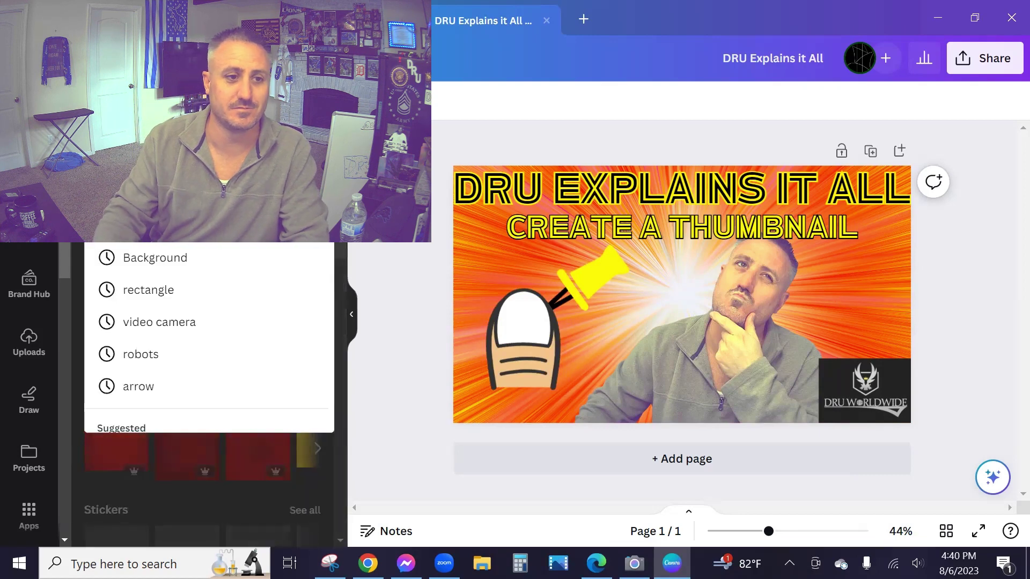
key("Return")
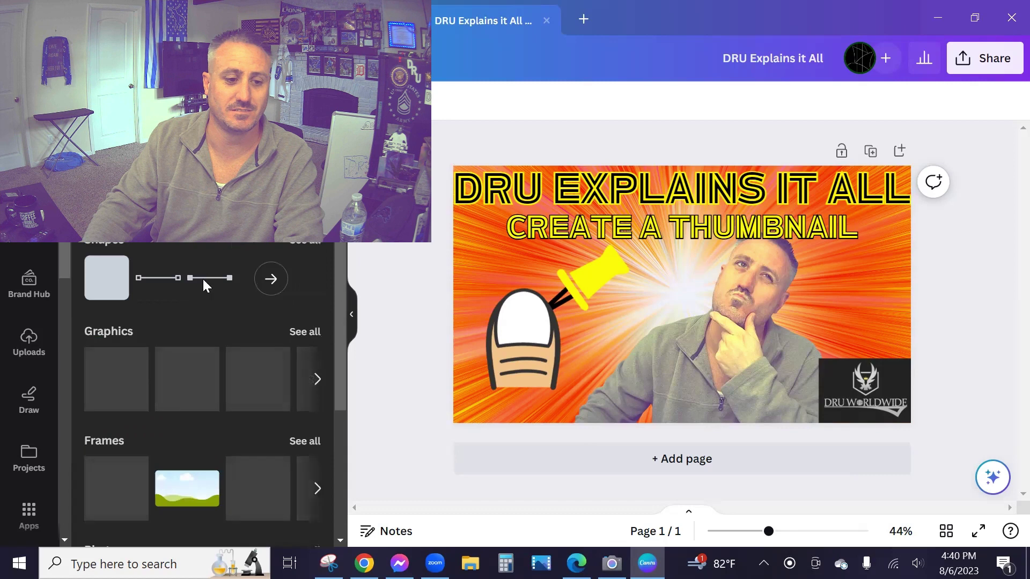
scroll(203, 285, "down", 3)
left_click_drag(189, 343, 493, 280)
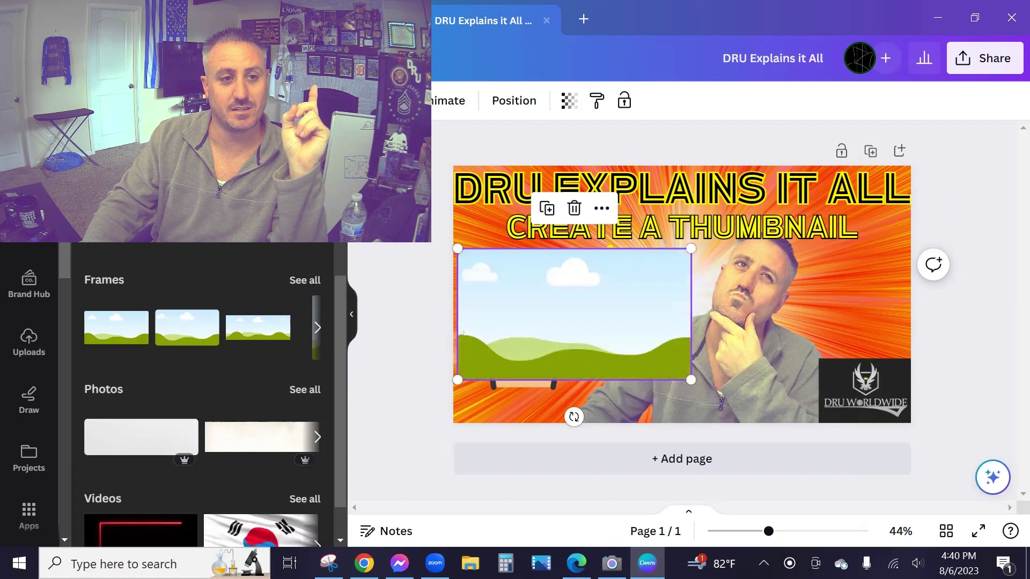
Add the yellow sunburst graphic from the full graphics list and drop it into the rounded frame as its fill
scroll(130, 269, "down", 5)
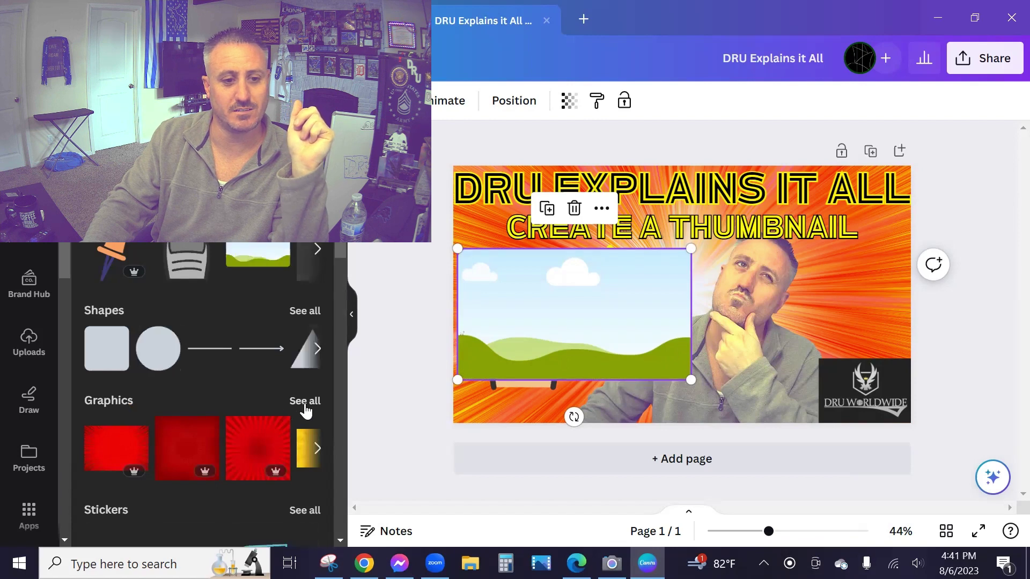
scroll(304, 403, "down", 3)
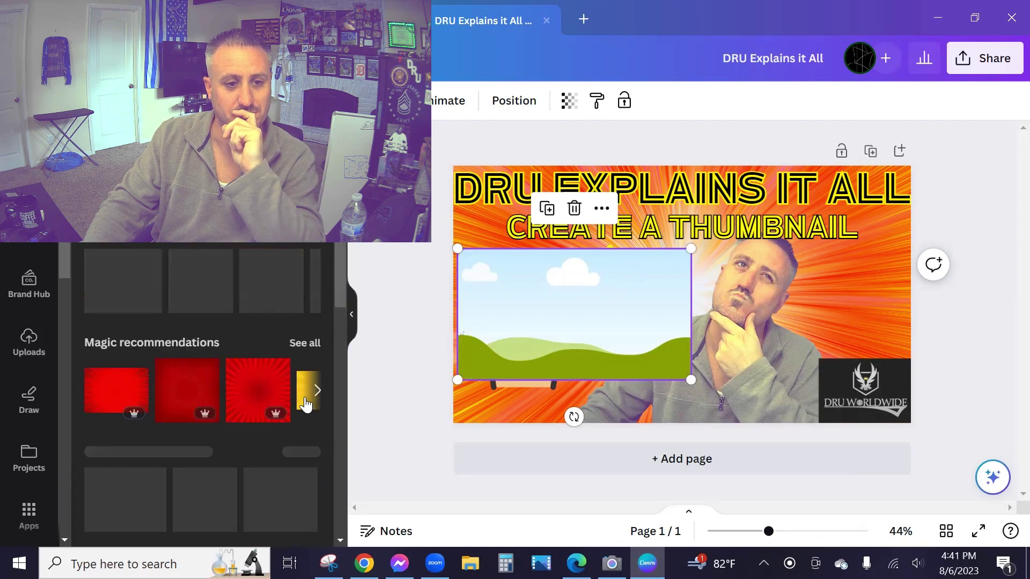
scroll(305, 403, "down", 2)
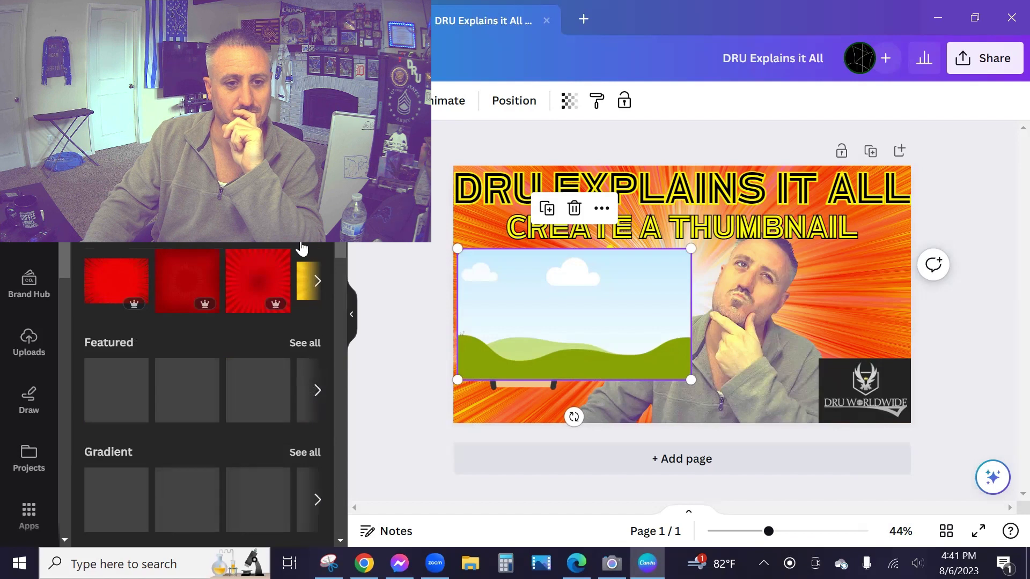
scroll(305, 310, "up", 2)
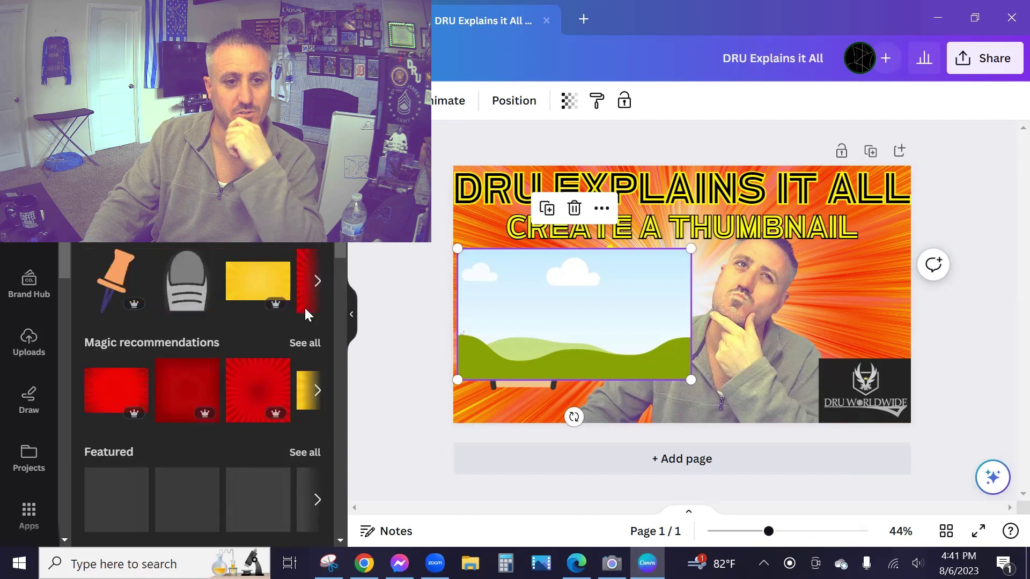
left_click(305, 343)
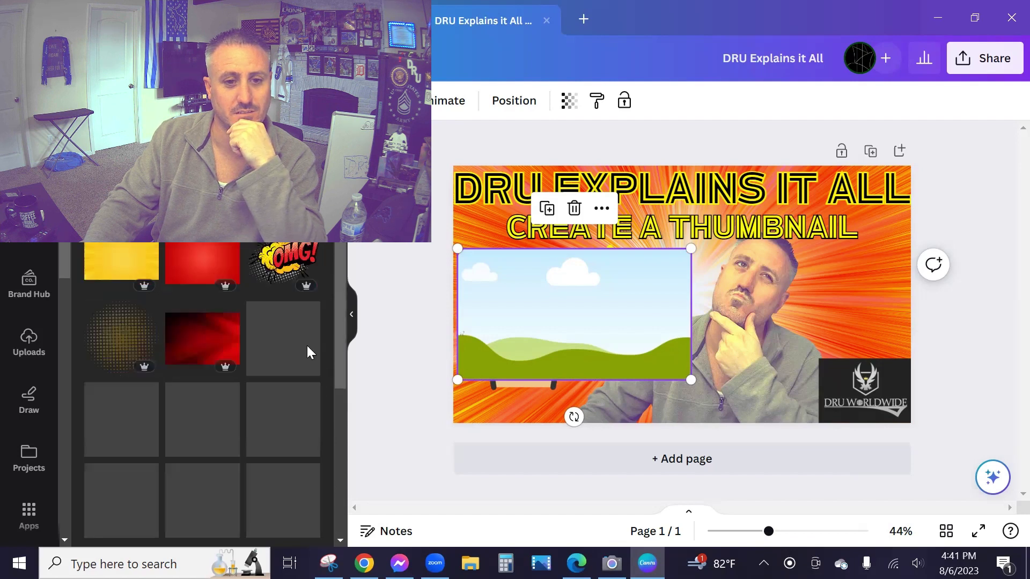
left_click(133, 264)
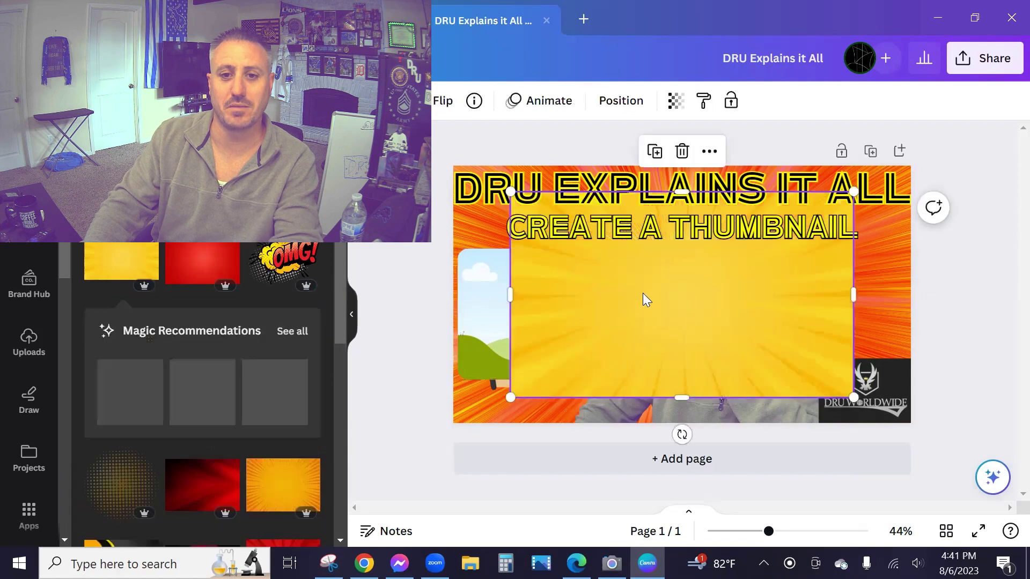
left_click_drag(642, 293, 515, 312)
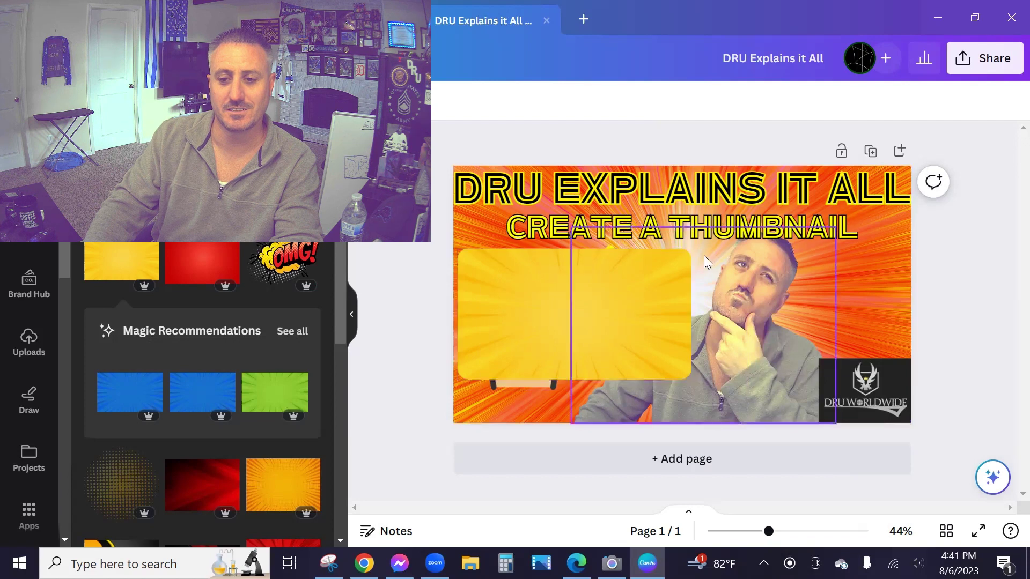
Shrink the yellow sunburst frame around the thumb and pushpin, then send it backward two layers so it sits behind both
left_click(680, 260)
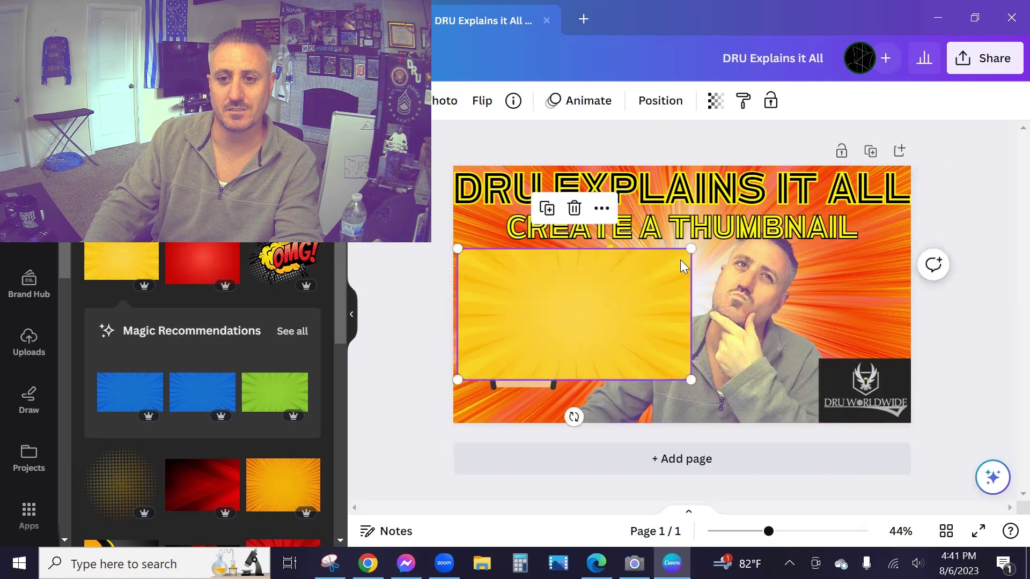
left_click_drag(659, 270, 585, 299)
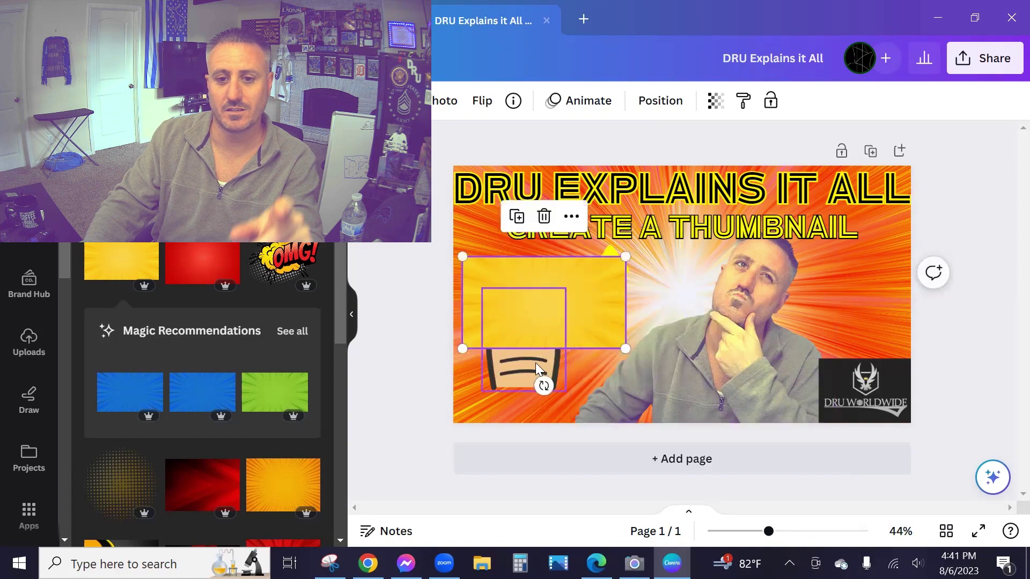
right_click(591, 307)
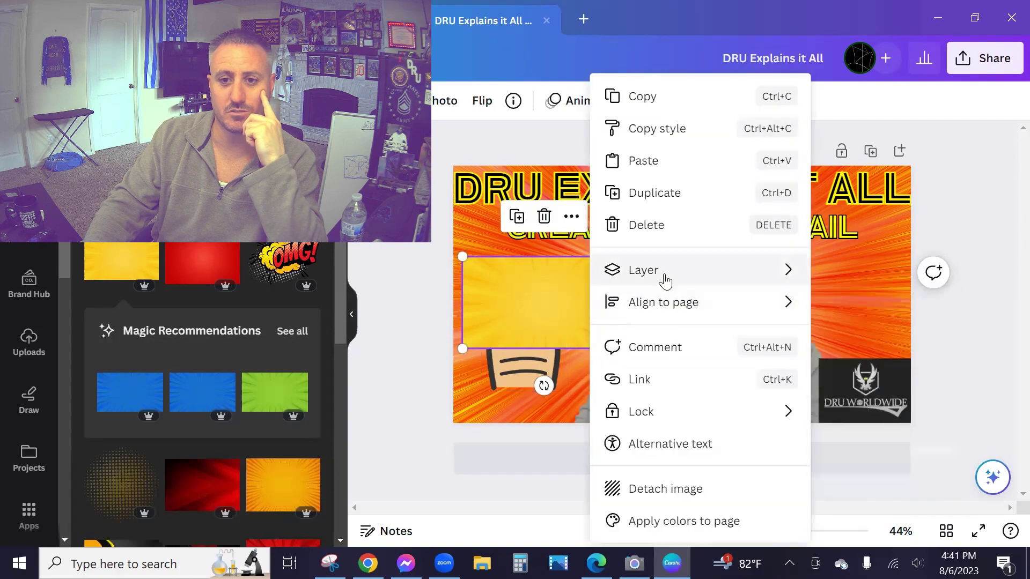
mouse_move(665, 280)
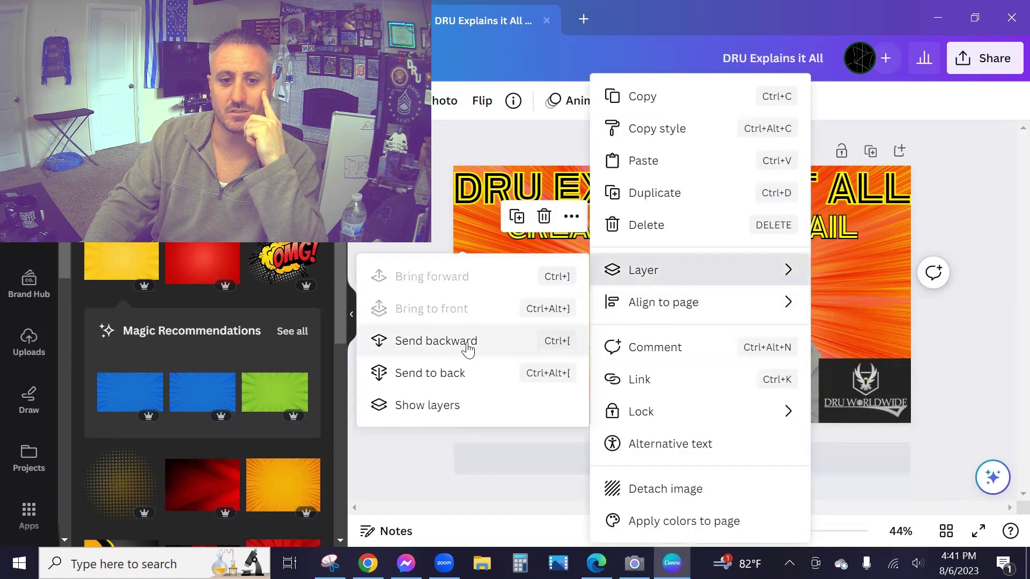
left_click(435, 341)
right_click(586, 304)
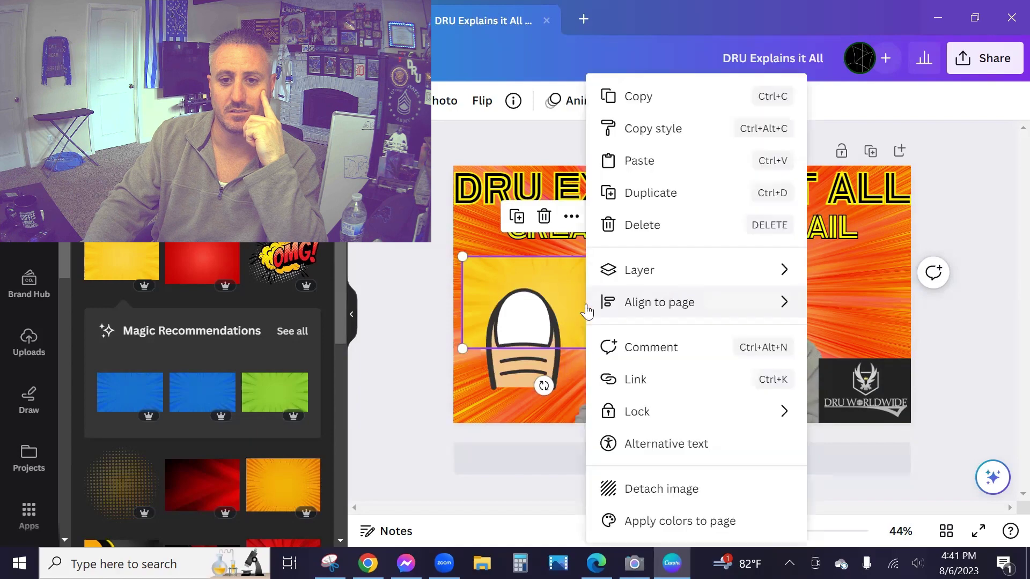
mouse_move(659, 281)
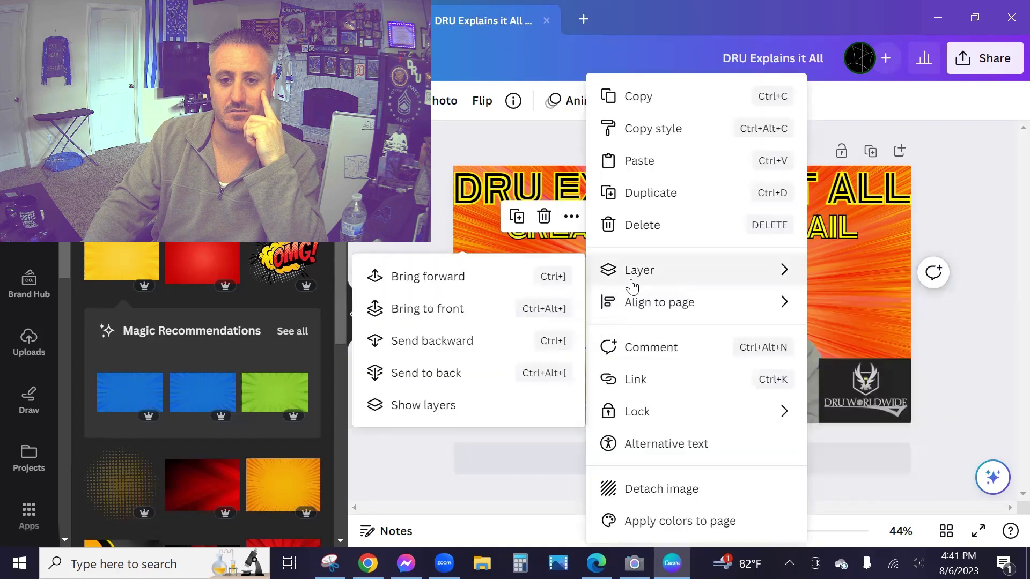
left_click(432, 344)
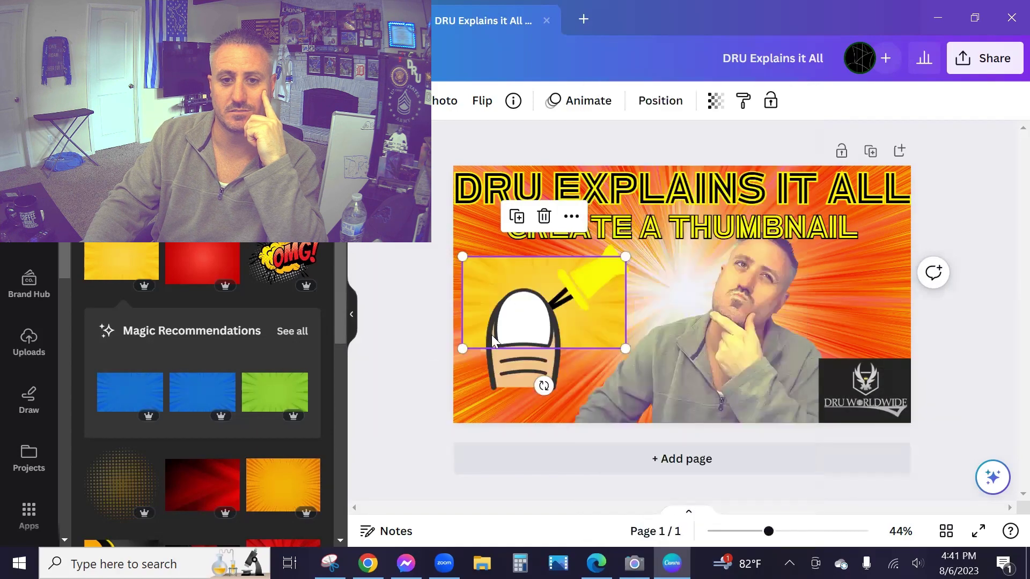
Shrink the thumb and the pushpin so both fit inside the yellow frame, with the pushpin's needle meeting the thumb, then deselect them
left_click(491, 388)
left_click_drag(482, 391, 516, 348)
left_click(608, 251)
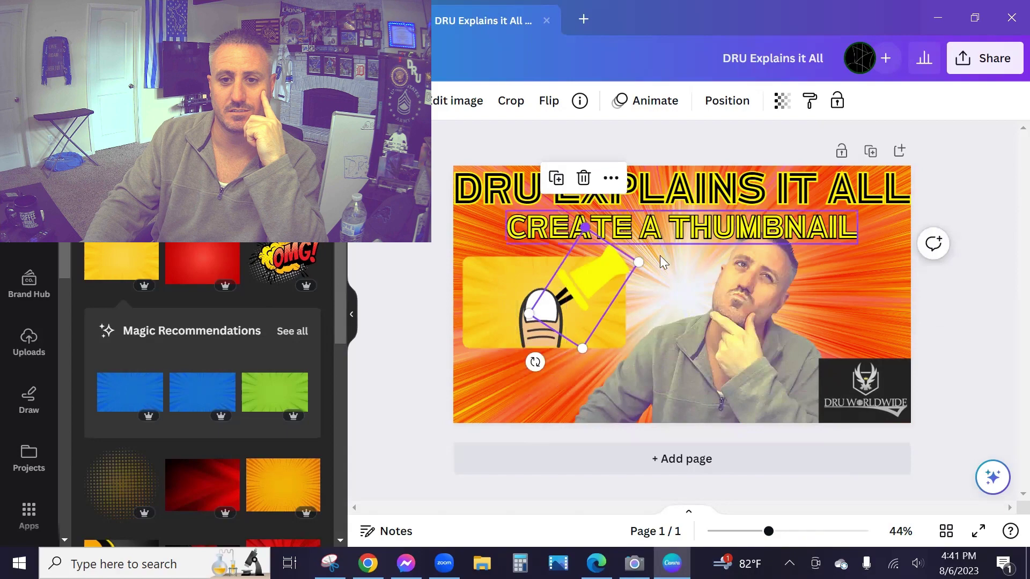
left_click_drag(614, 271, 585, 293)
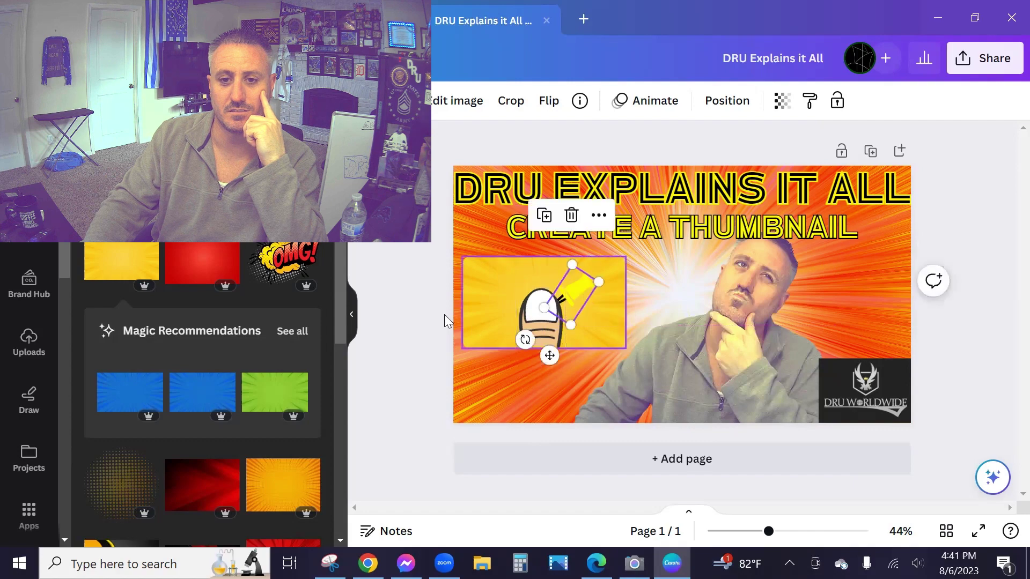
left_click(434, 299)
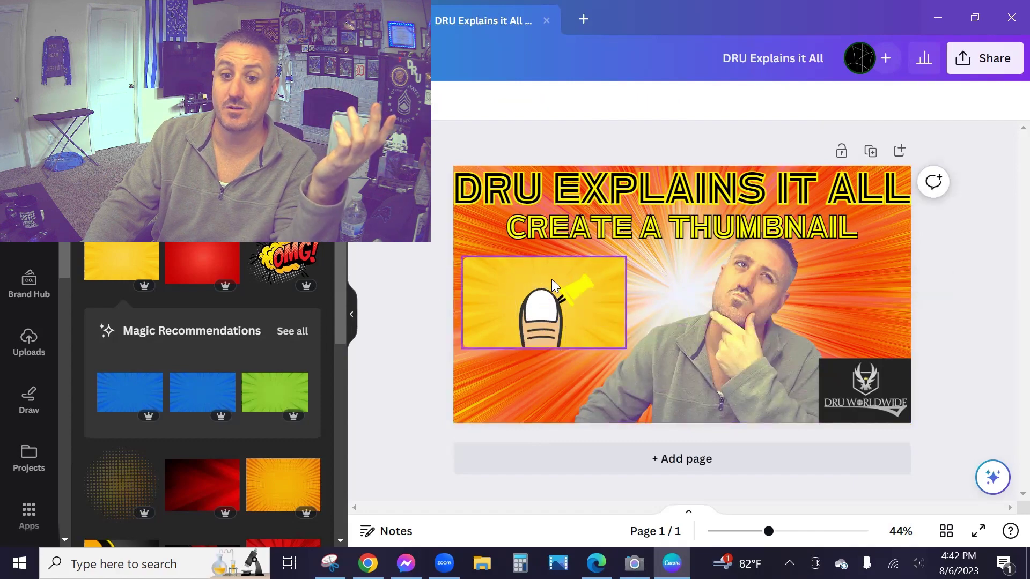
Add a new text box to the thumbnail reading "WHEN THUMBNAILS ATTACK"
left_click(29, 226)
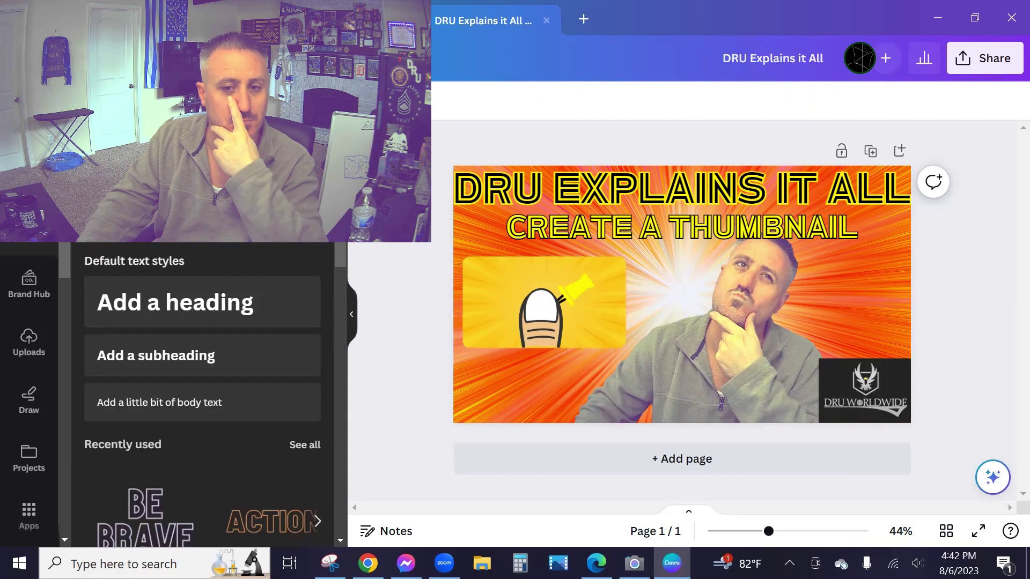
key("t")
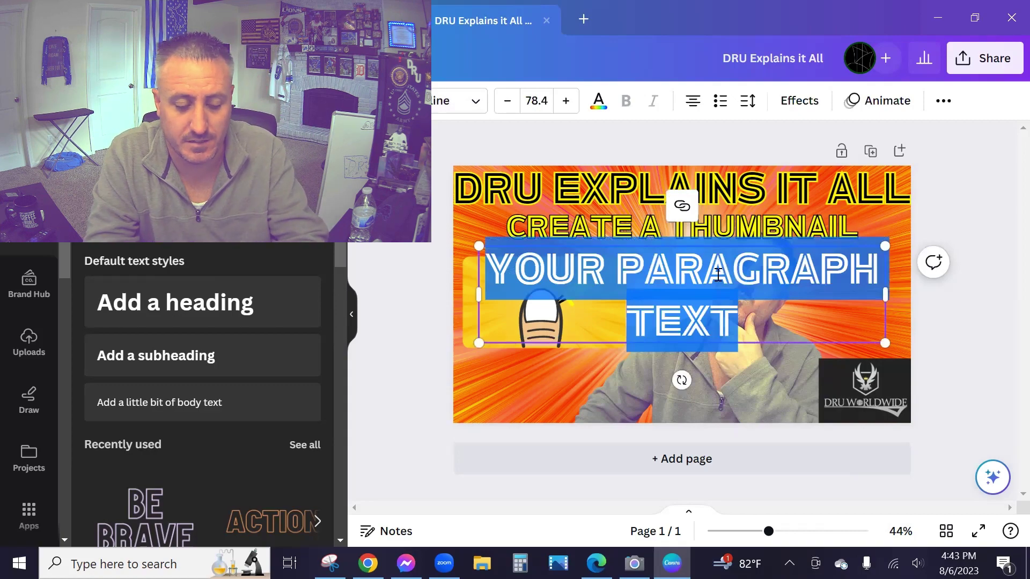
type("WHEN")
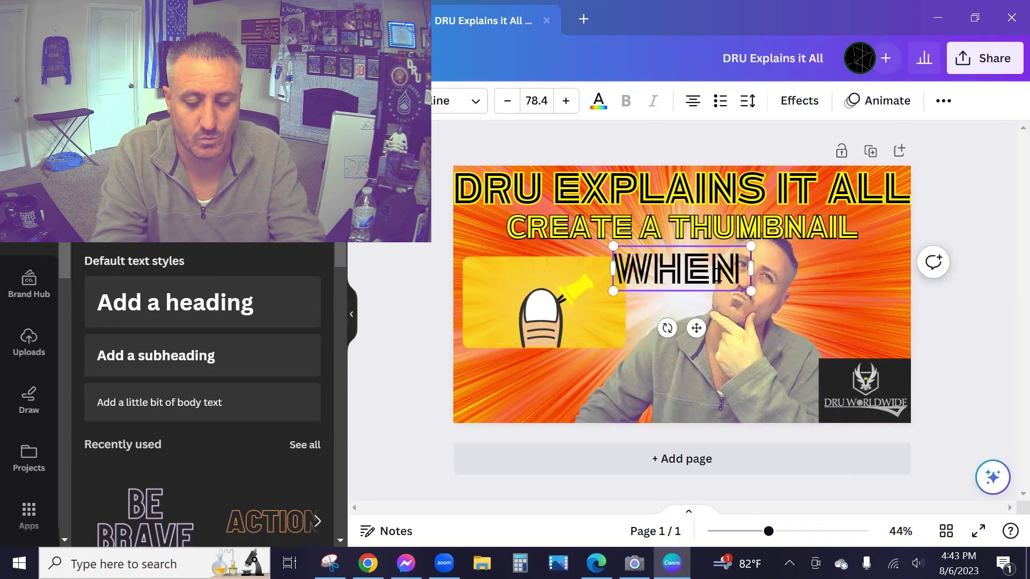
type(" THUMBNAILS")
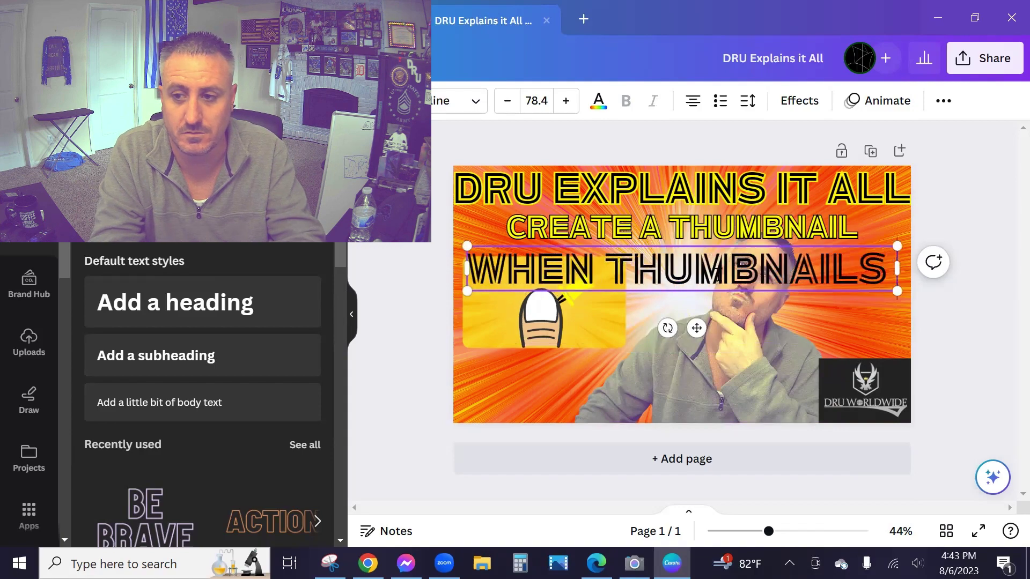
type(" ATTACK")
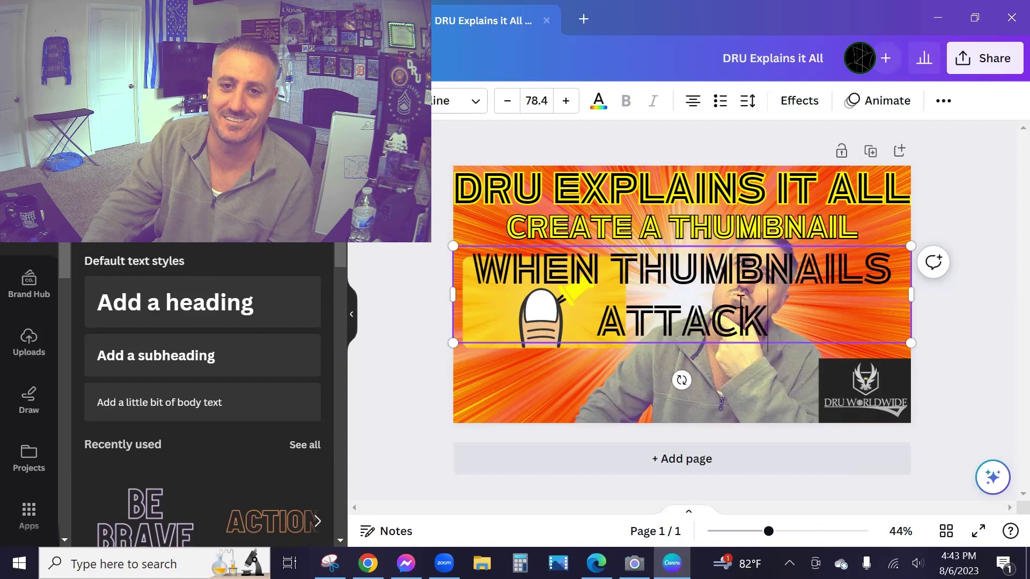
Set the WHEN THUMBNAILS ATTACK text to size 21, then fit it in a solid font across the yellow frame's upper edge
left_click(541, 100)
scroll(556, 344, "down", 1)
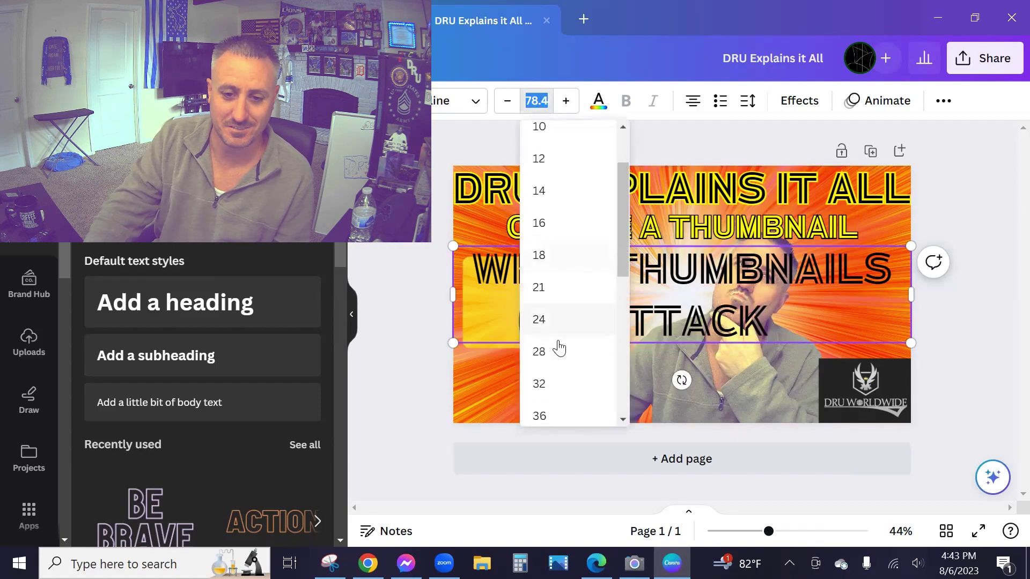
left_click(571, 285)
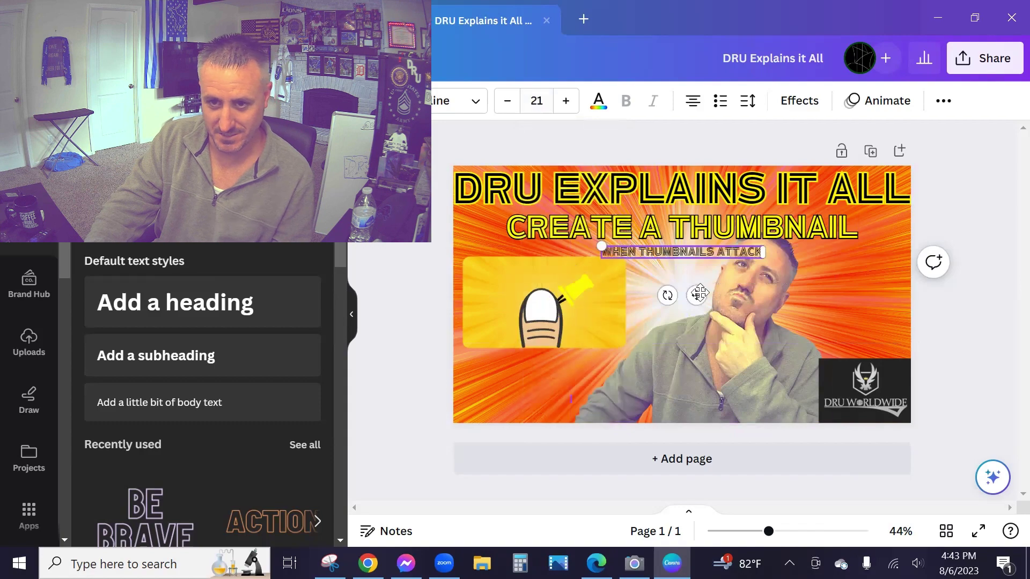
left_click_drag(692, 298, 538, 312)
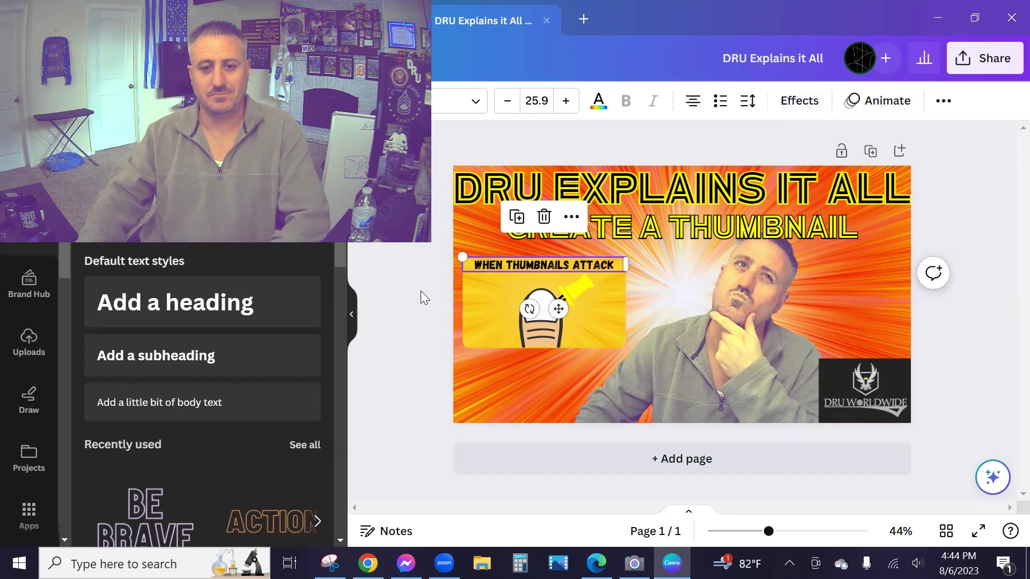
left_click(420, 290)
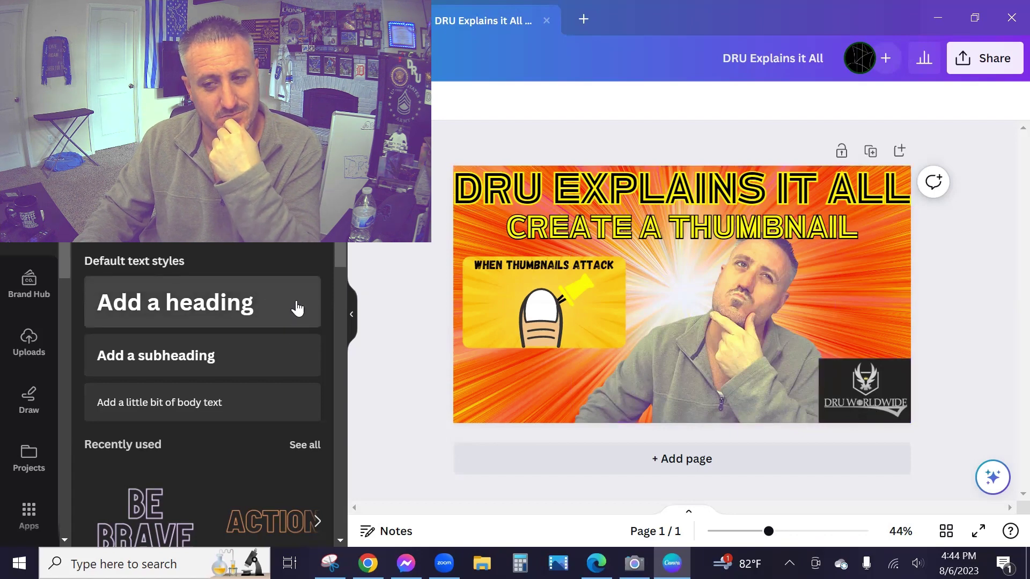
Find the gold emblem on a black background among the uploaded images and add it to the thumbnail
left_click(29, 346)
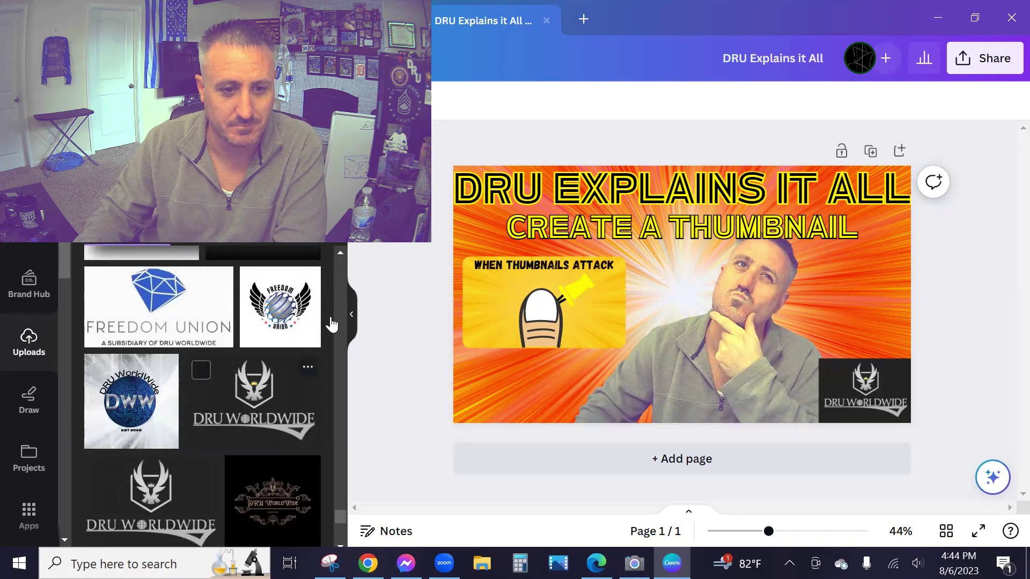
scroll(325, 367, "up", 10)
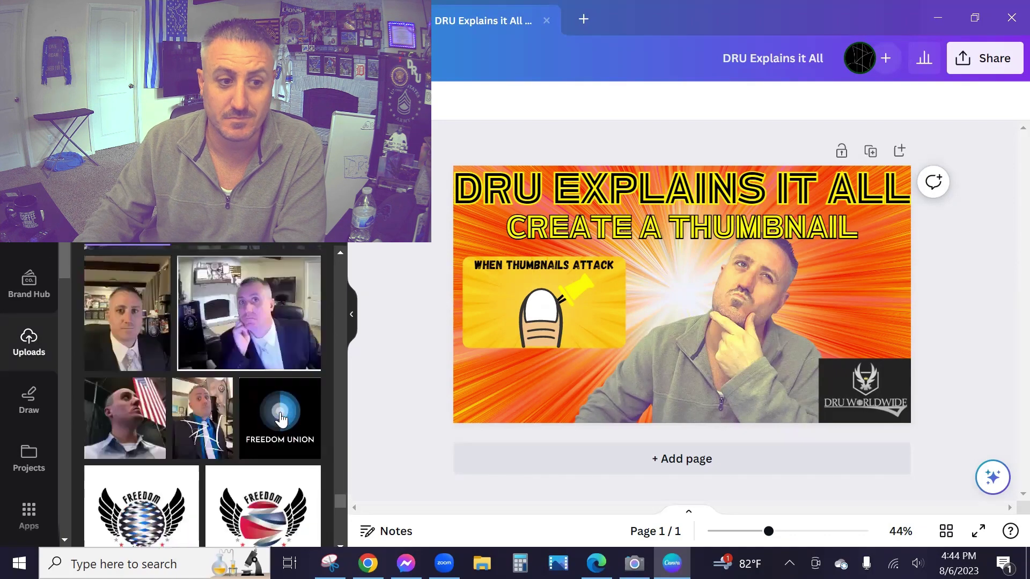
scroll(282, 419, "up", 10)
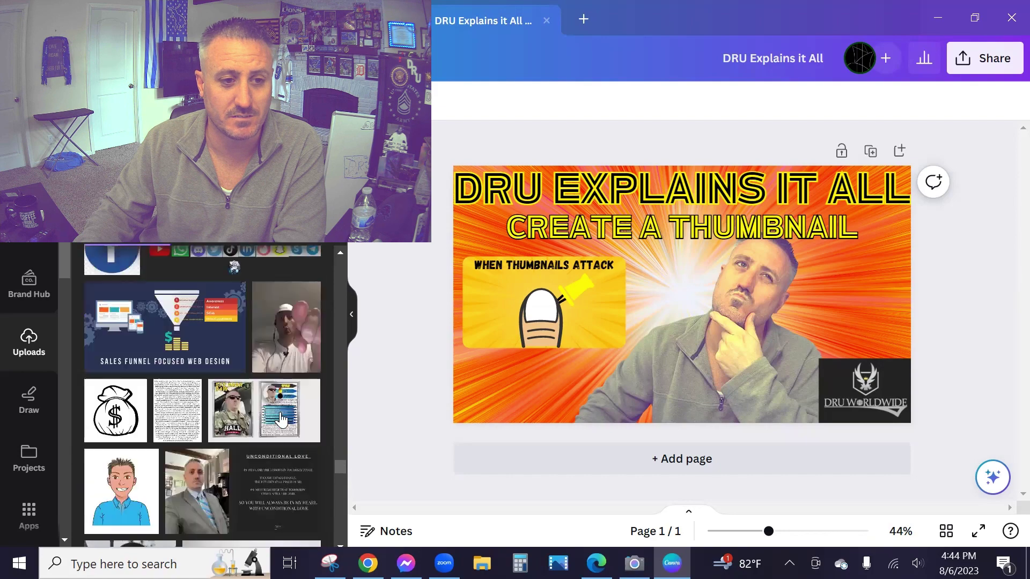
scroll(282, 419, "up", 10)
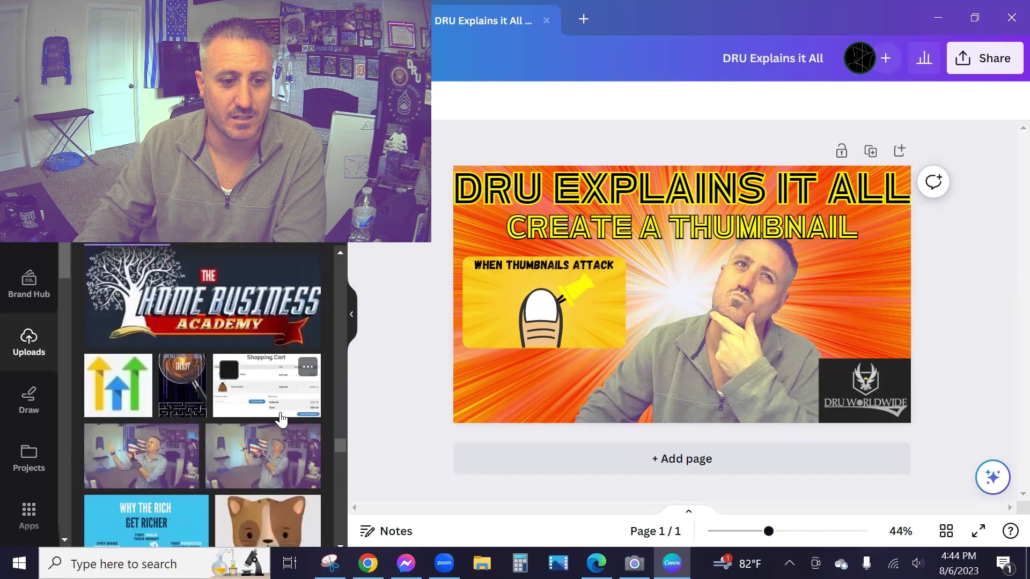
scroll(281, 419, "up", 10)
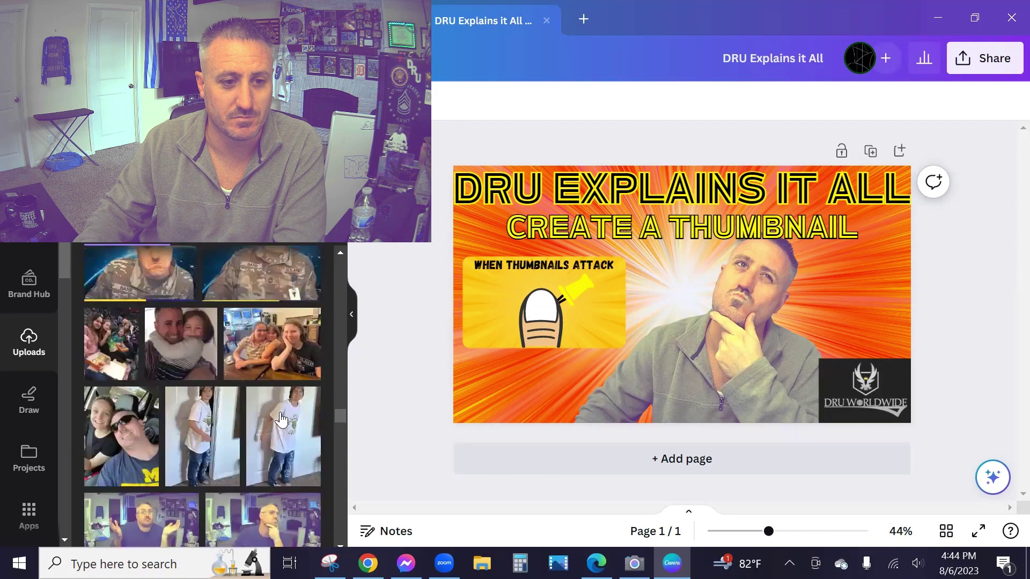
scroll(282, 419, "up", 10)
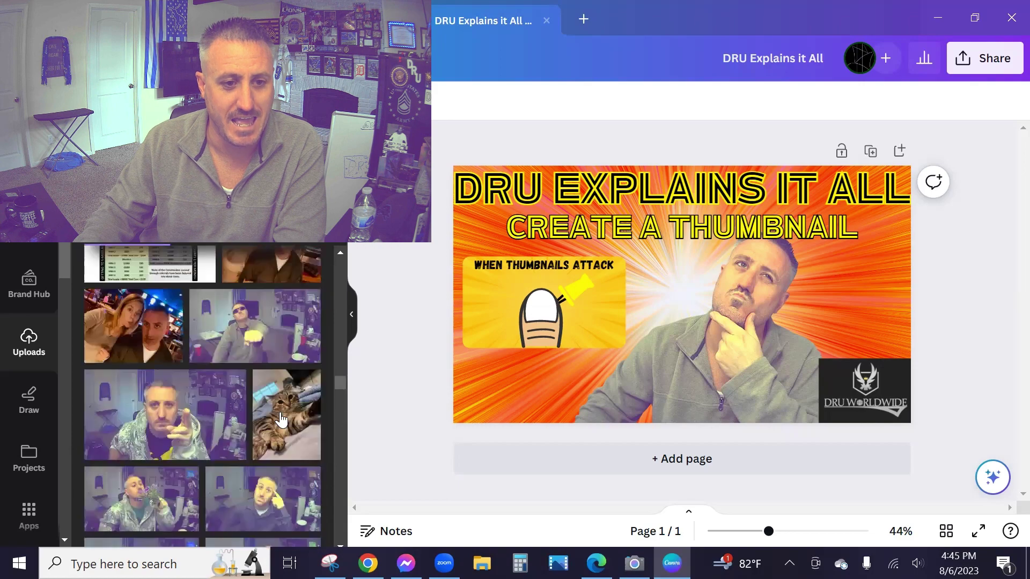
scroll(282, 418, "up", 10)
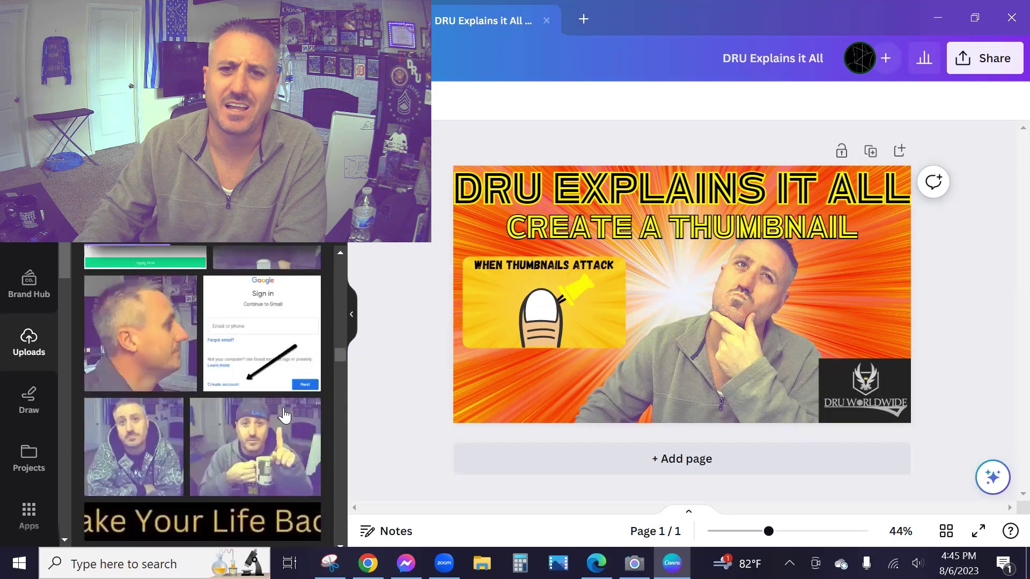
scroll(284, 414, "up", 10)
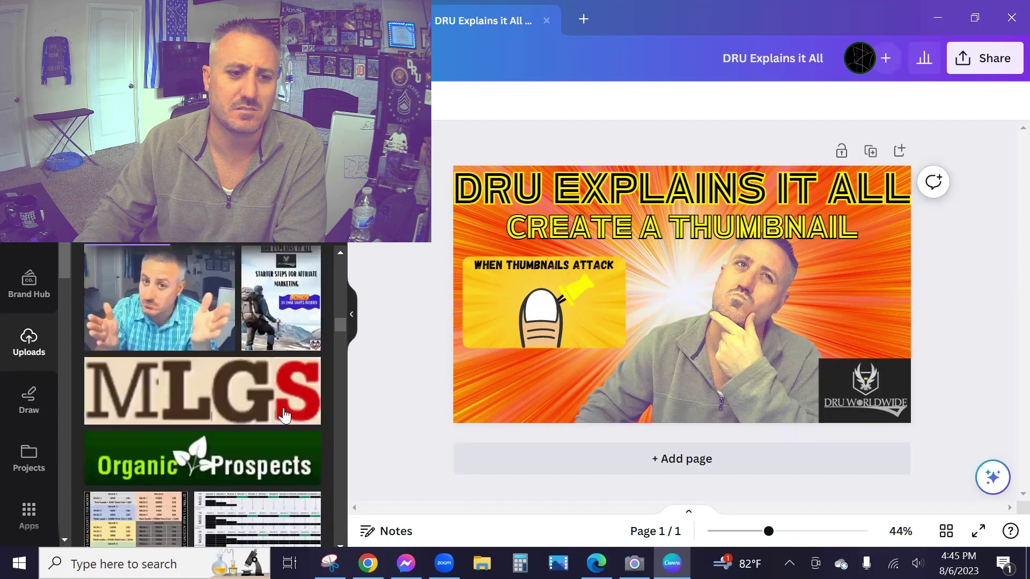
scroll(284, 415, "up", 10)
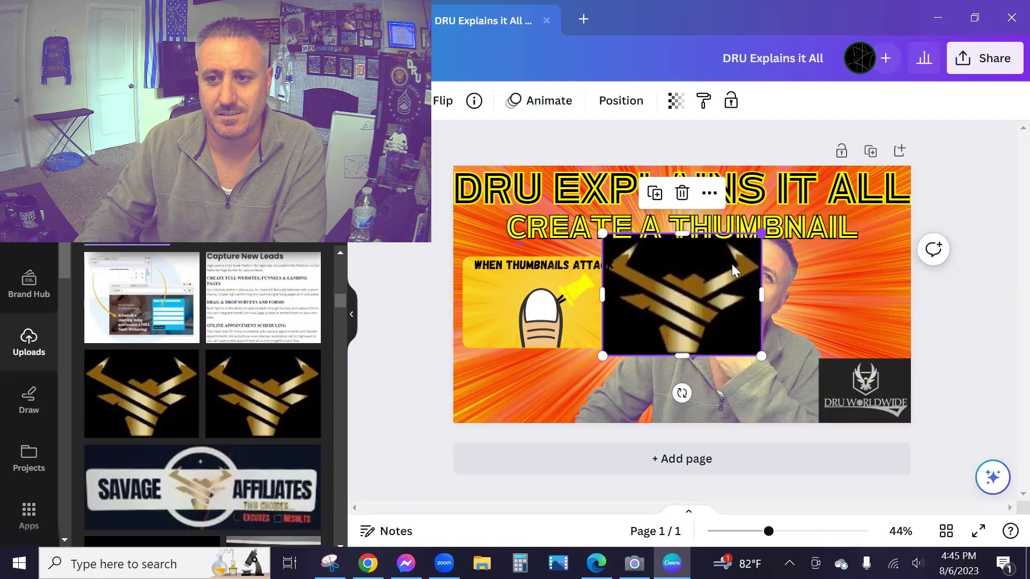
Place the gold emblem as a small logo in the yellow frame's lower-right corner, undoing its drop into the frame as a fill
left_click_drag(669, 290, 613, 341)
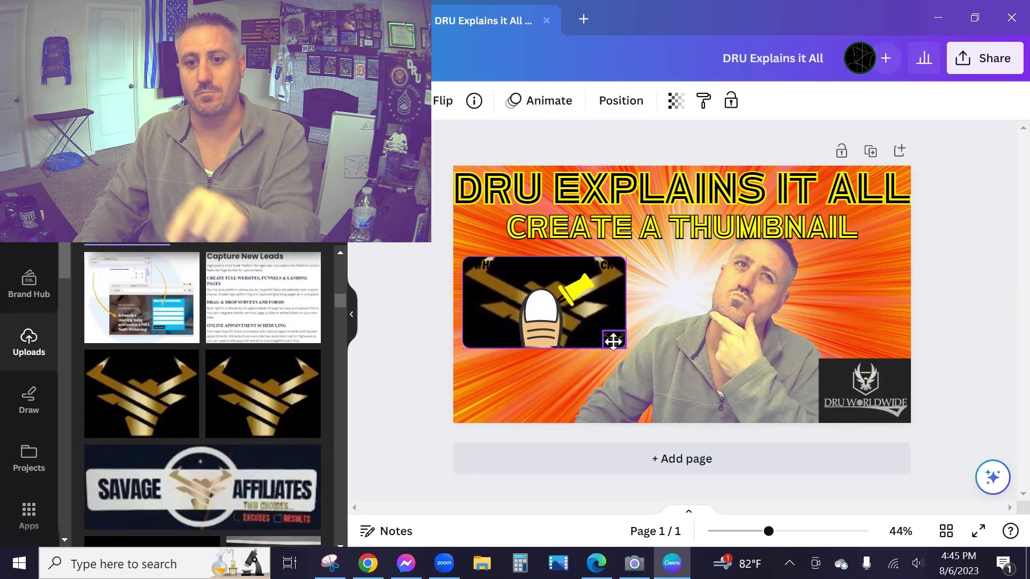
left_click_drag(613, 341, 612, 342)
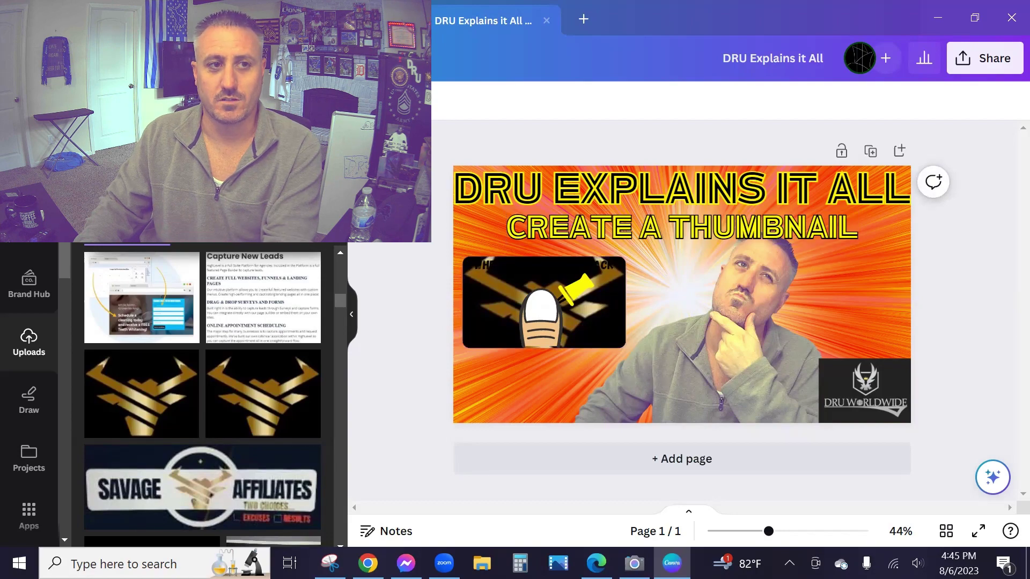
key("ctrl+z")
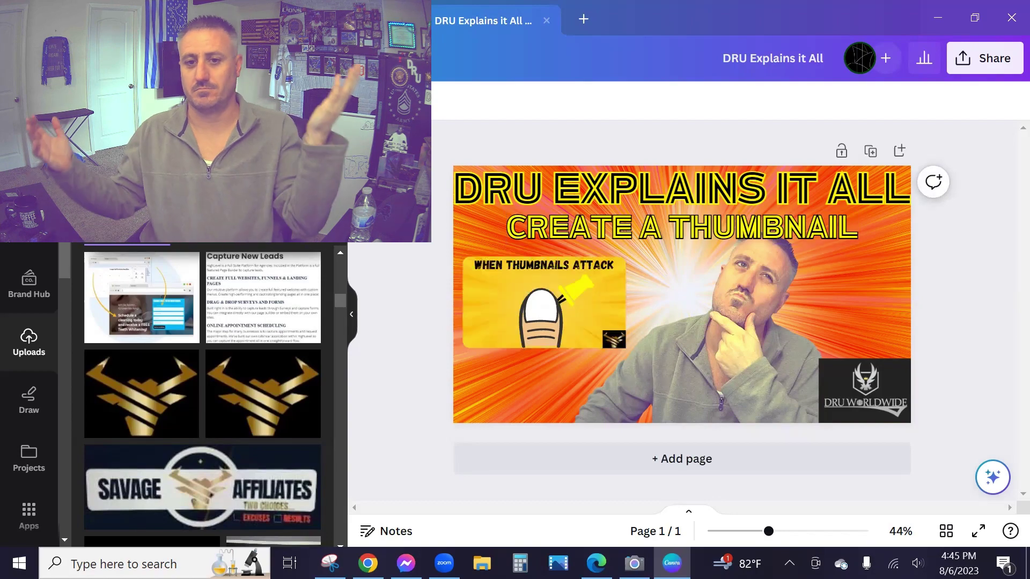